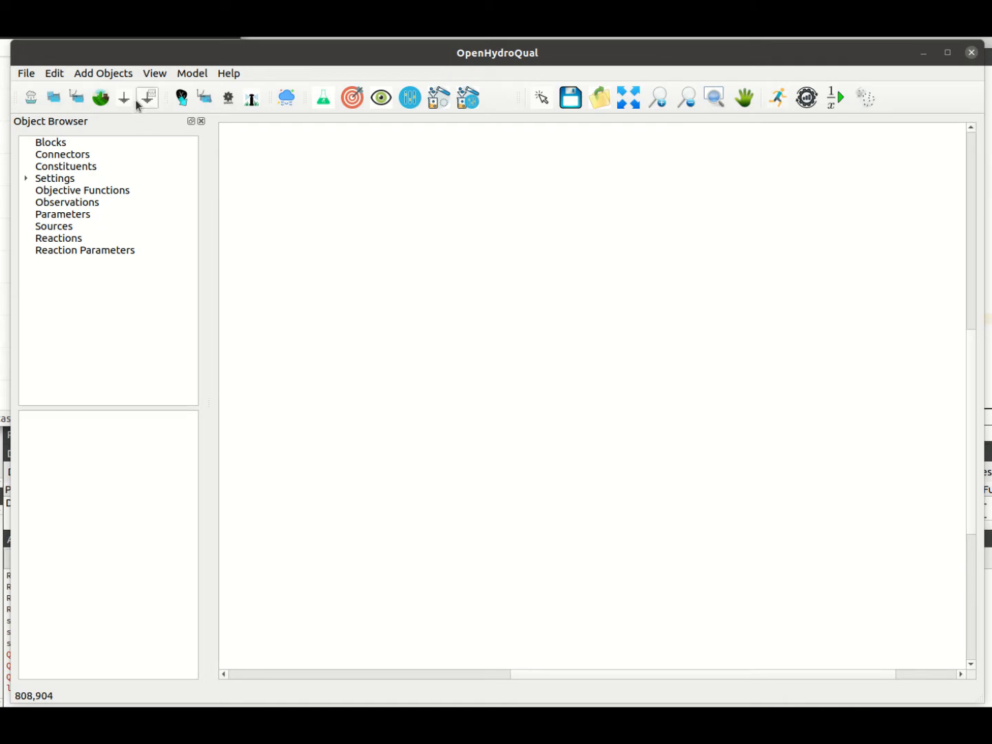
Open the recent project simple_reactor.scr from the Aquifolium folder
click(31, 76)
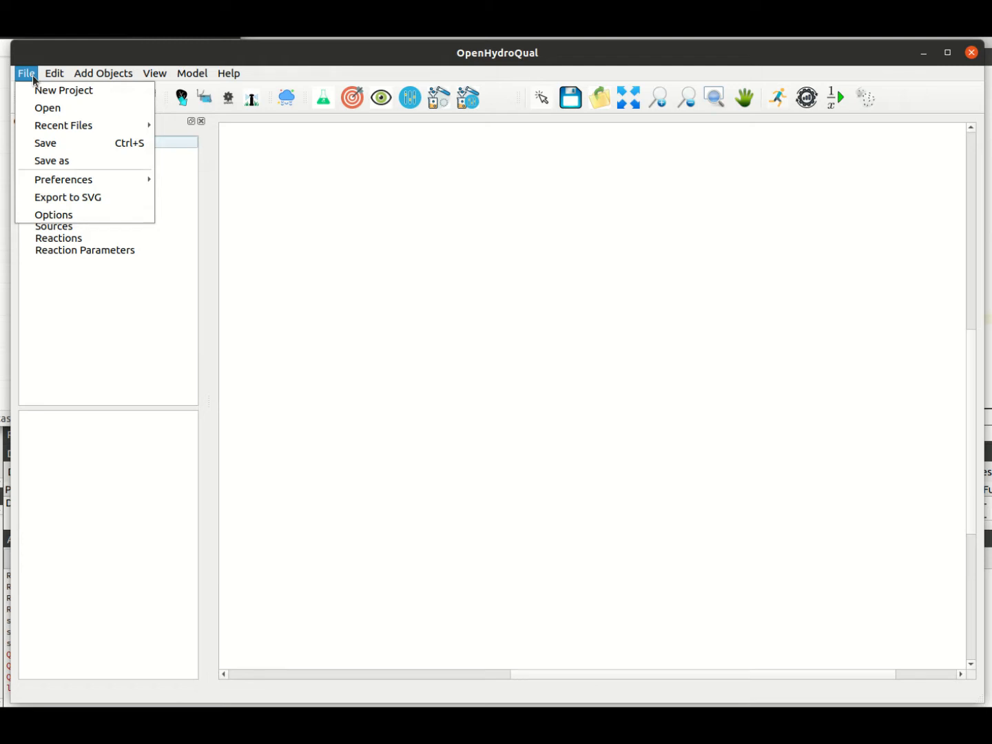
mouse_move(46, 126)
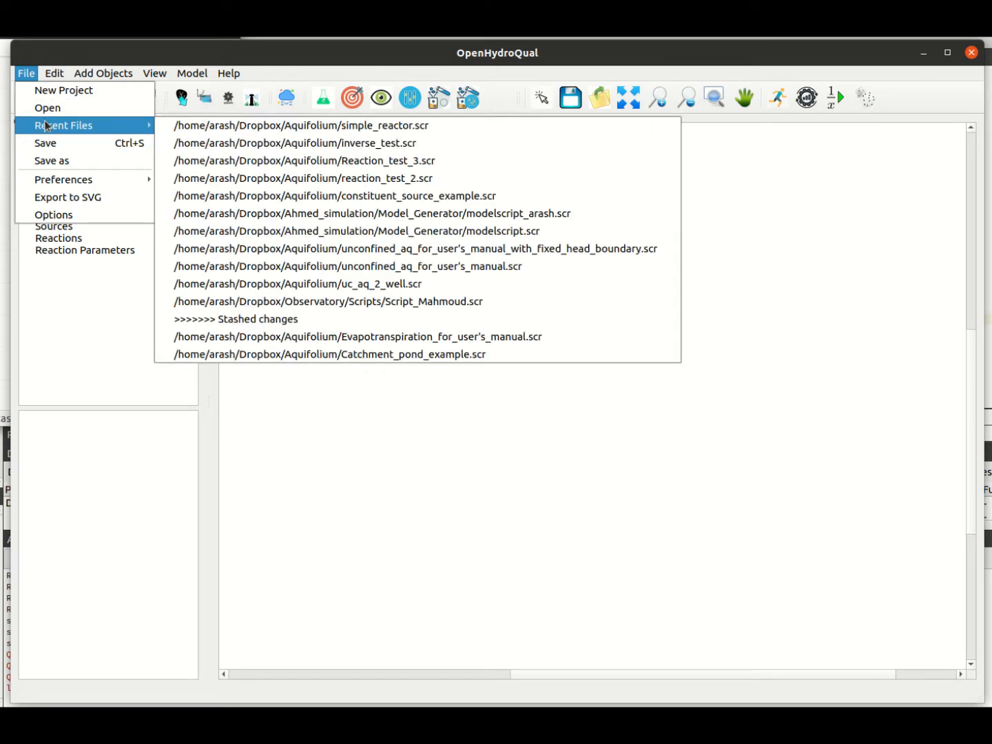
click(227, 128)
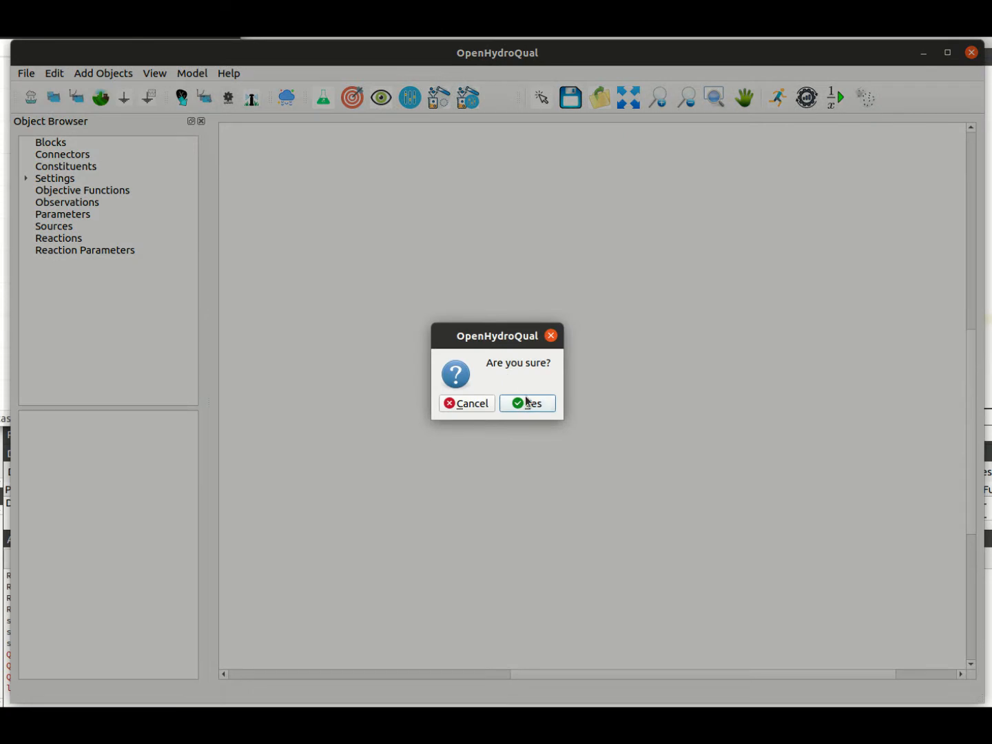
click(525, 401)
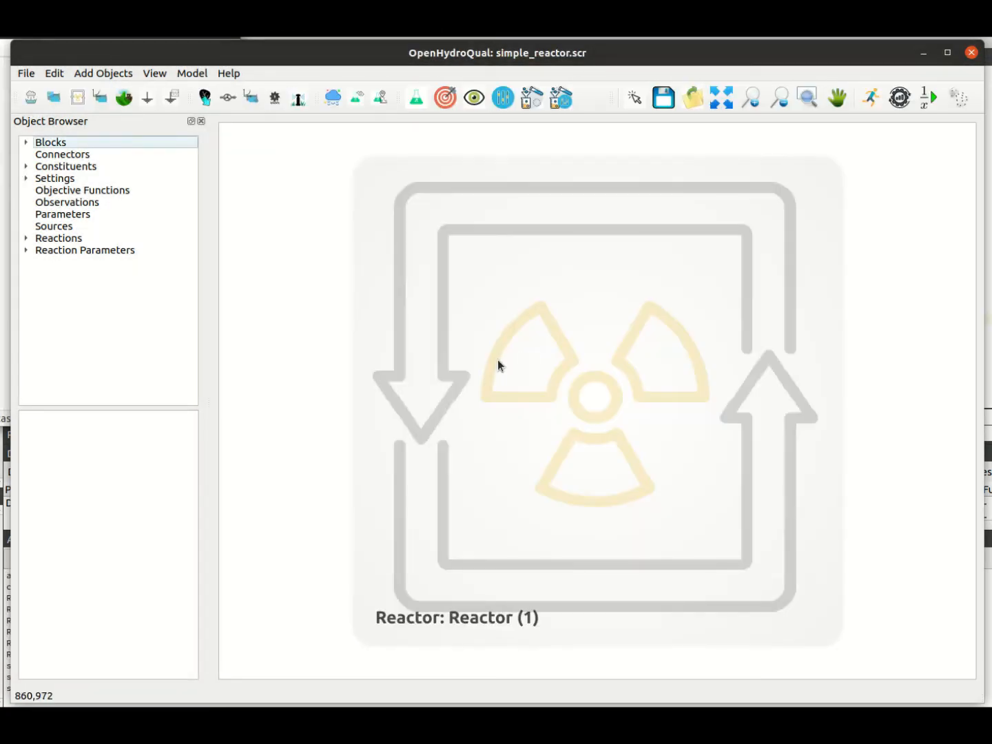
Examine the properties of the reactor block, constituent A, the decay reaction and the reaction parameter kd
click(497, 368)
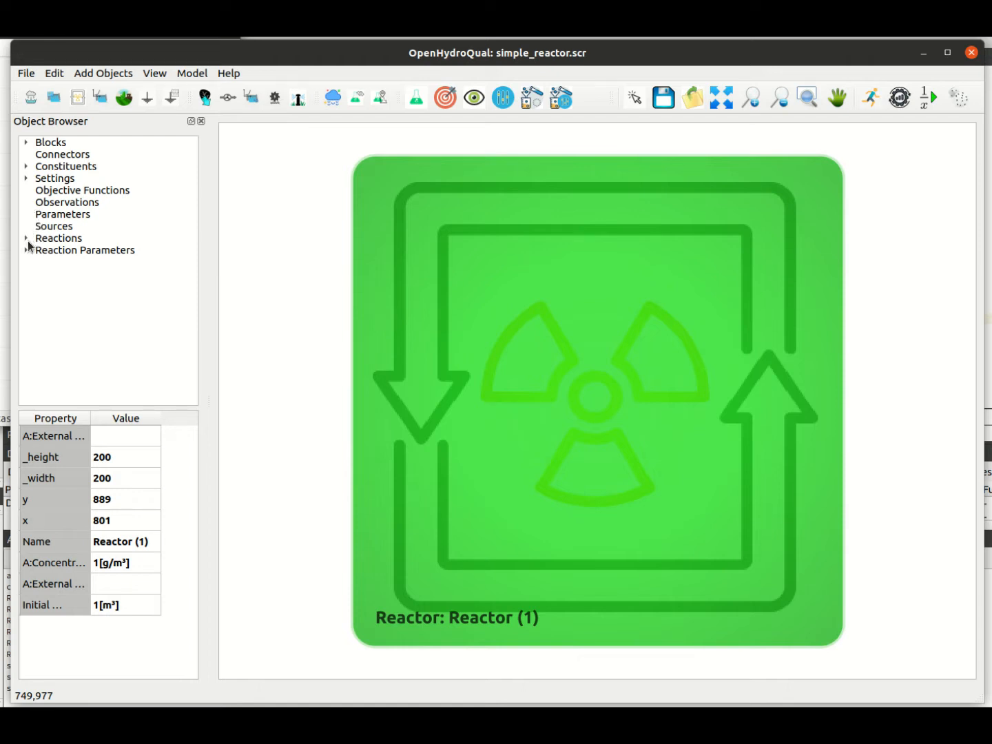
click(26, 167)
click(59, 181)
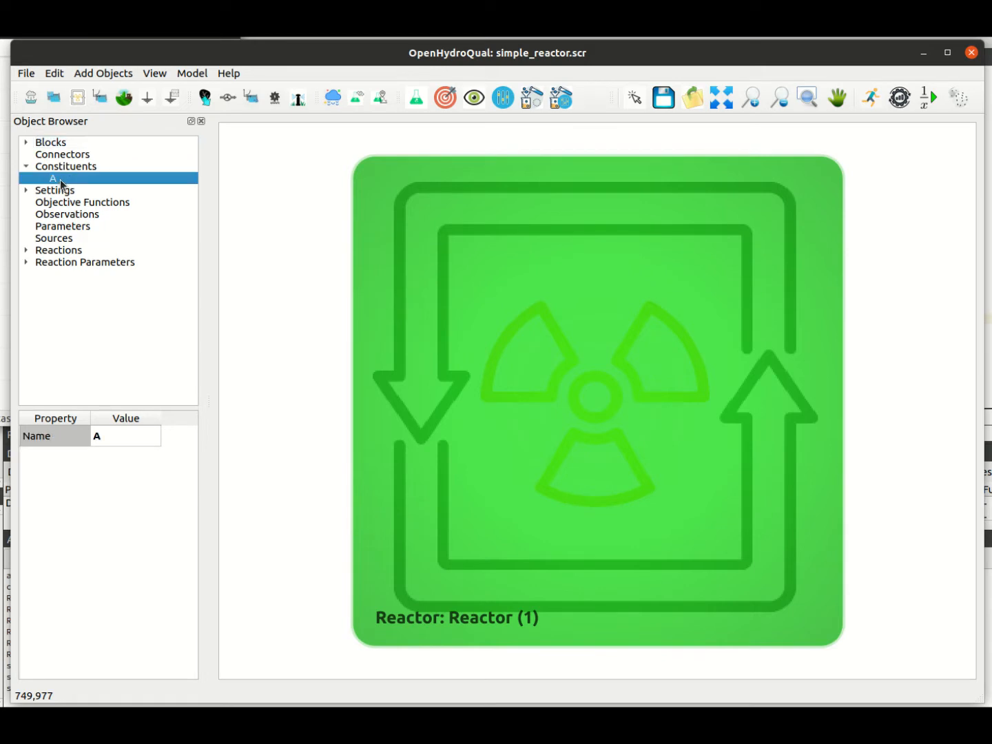
click(26, 251)
click(64, 263)
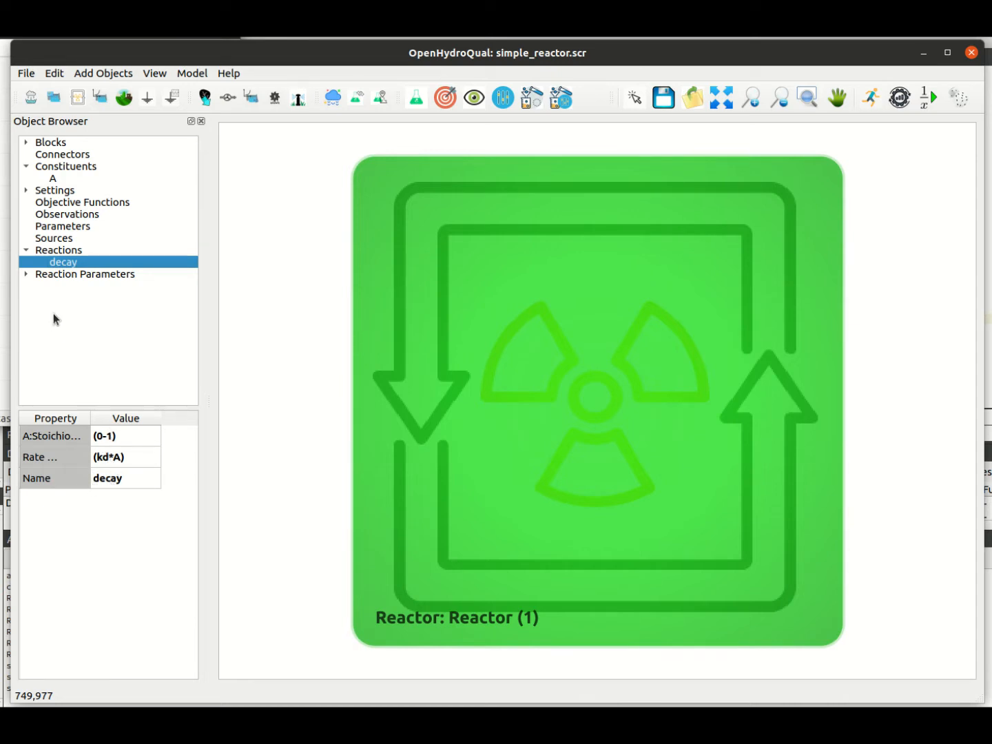
click(26, 275)
click(57, 286)
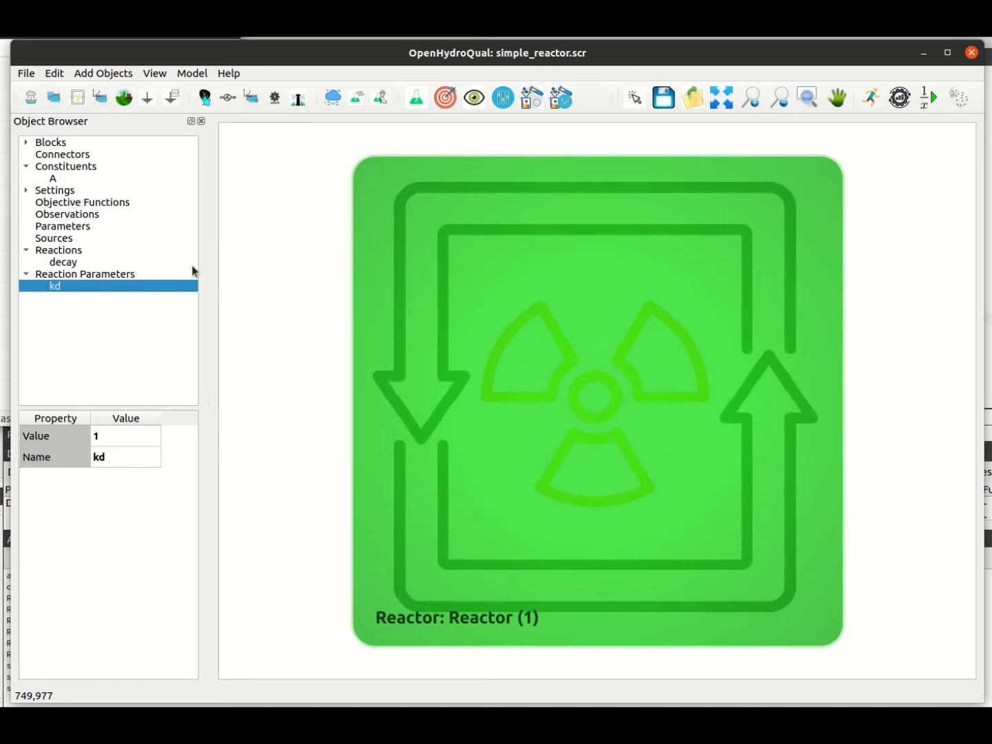
Show the reactor's properties again and widen the object browser and property name column so the full names fit
click(482, 328)
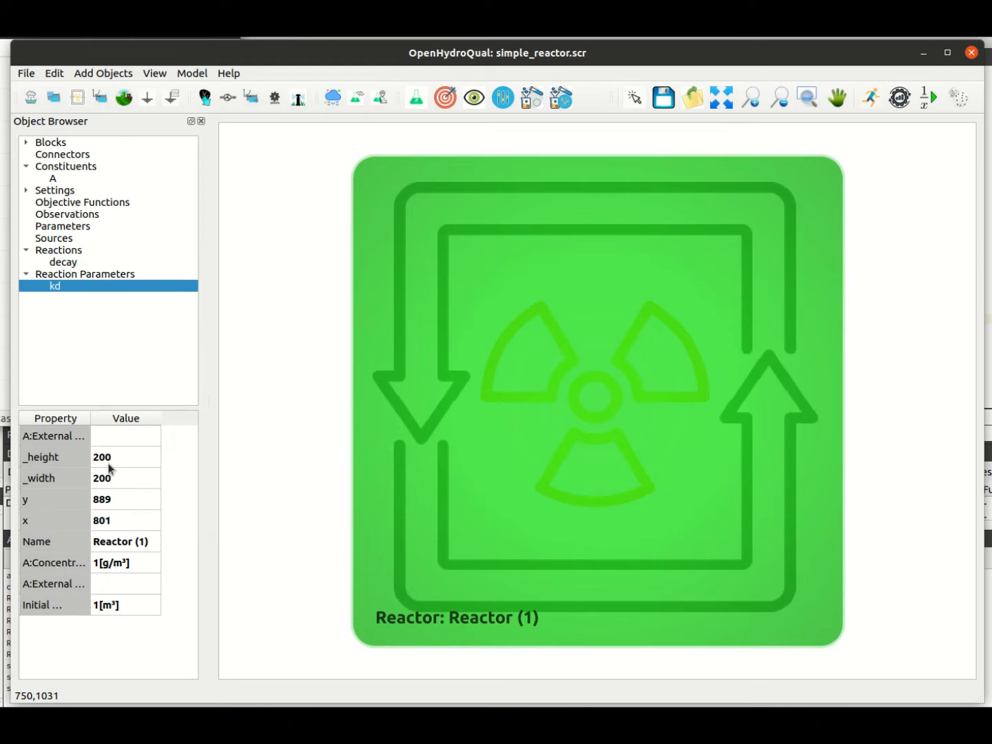
drag(204, 394, 327, 400)
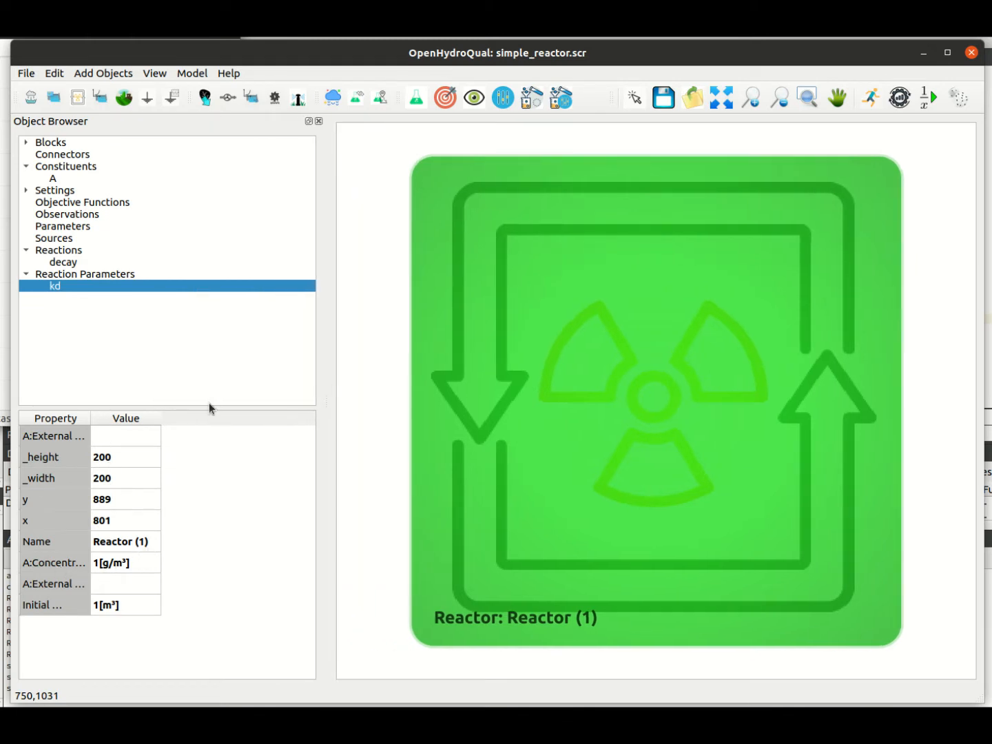
drag(90, 418, 176, 416)
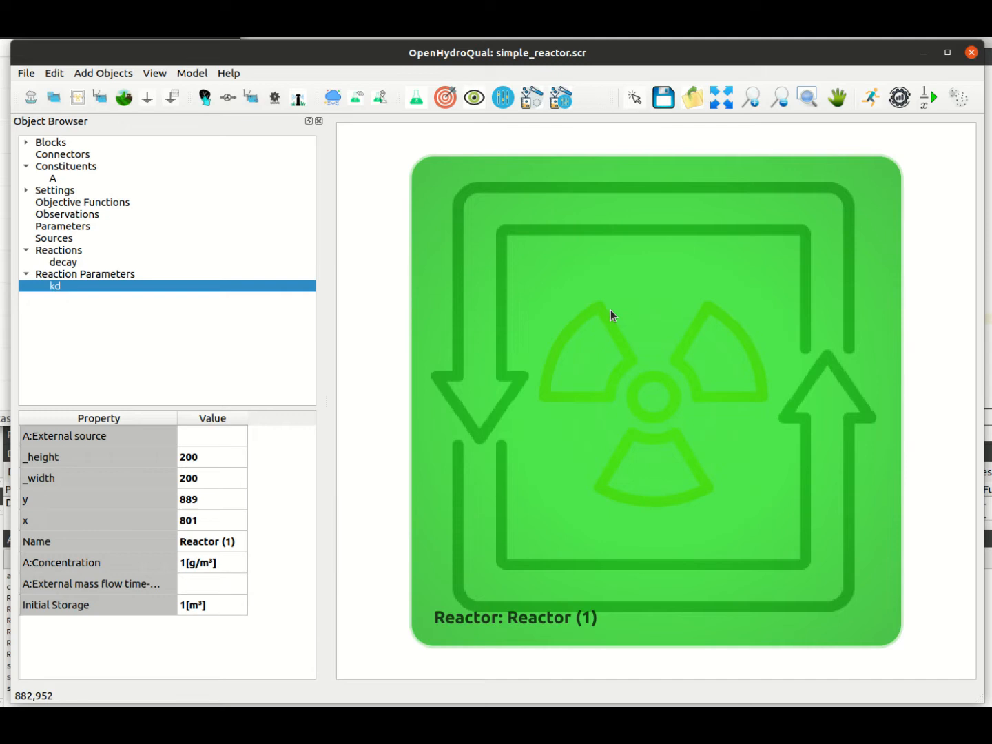
Run the simulation and view the plot of the reactor's A:Concentration results
click(871, 106)
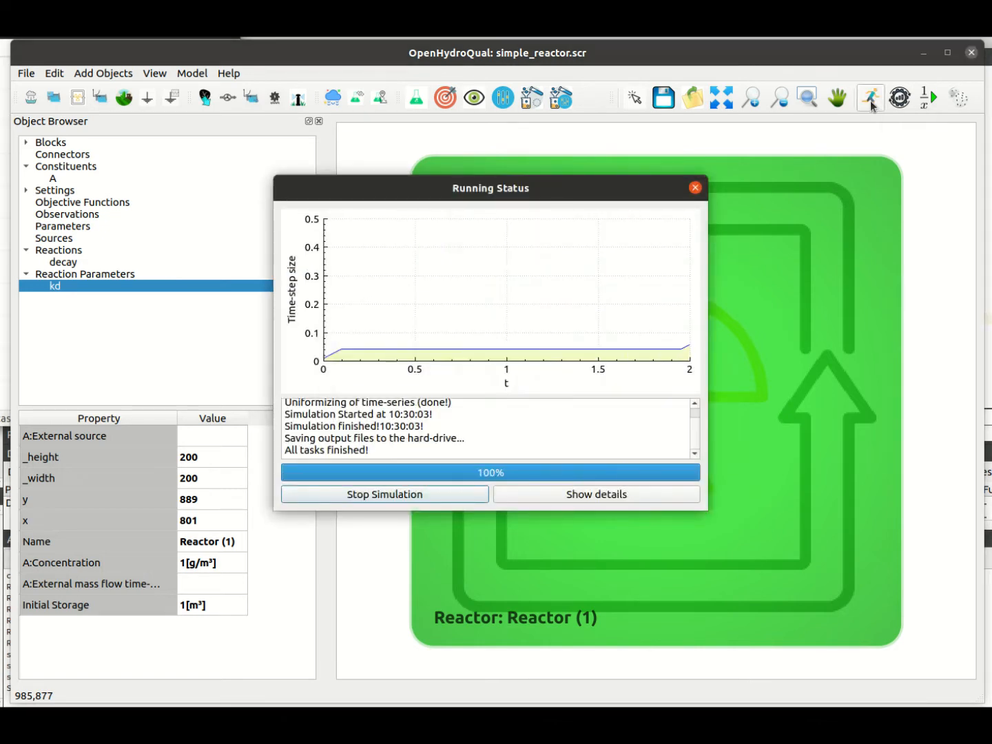
click(695, 188)
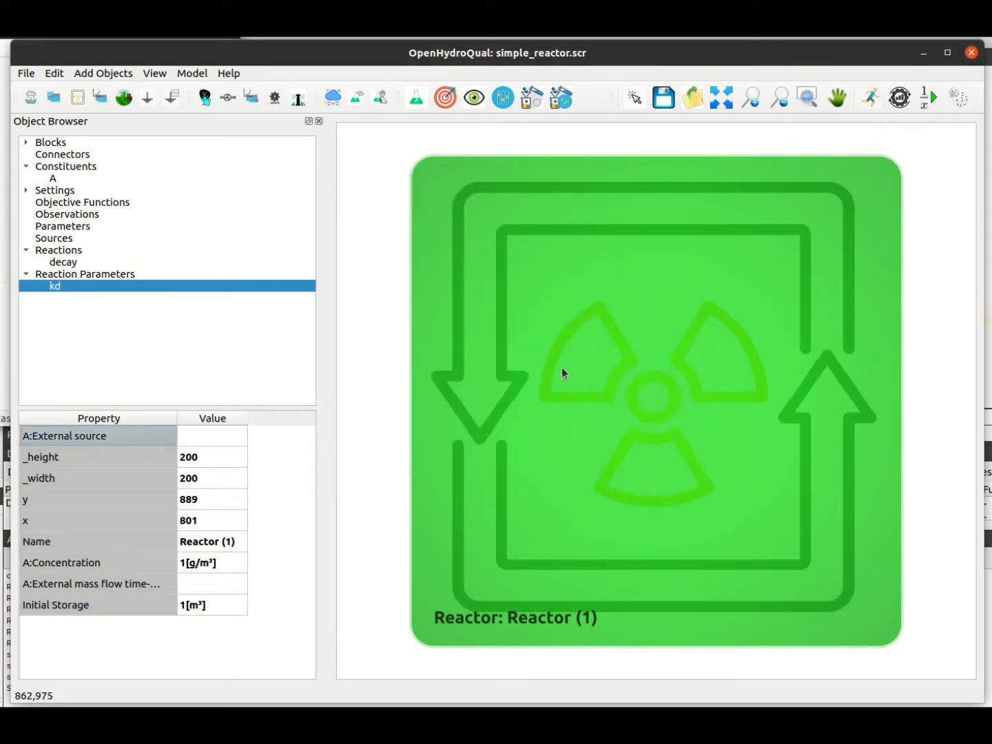
right_click(562, 371)
mouse_move(586, 444)
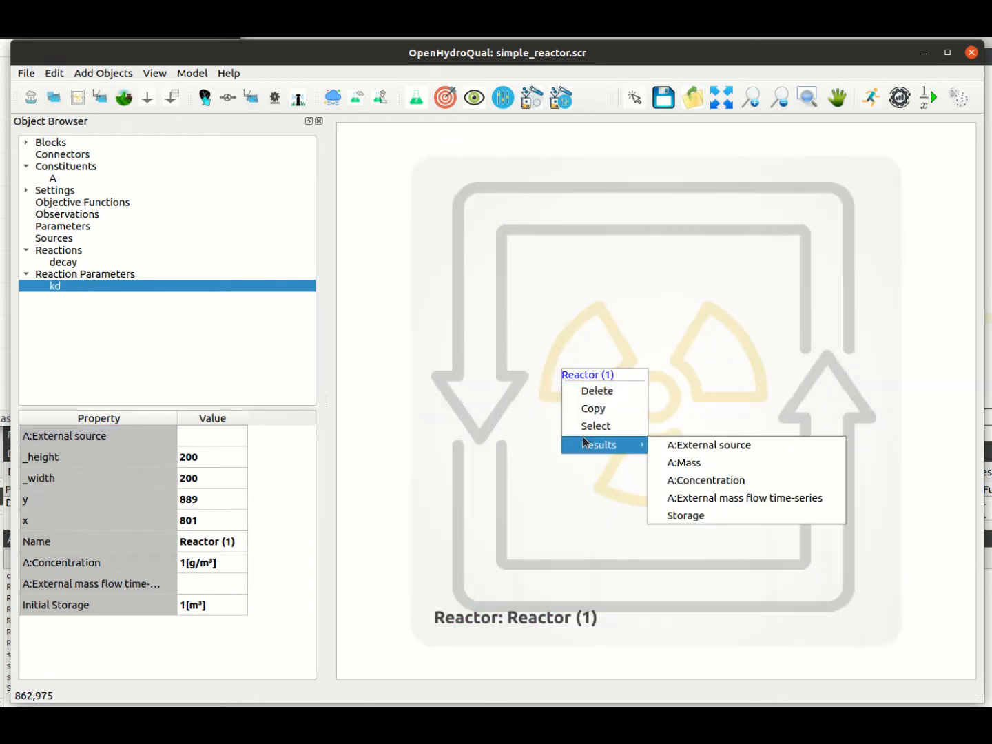
click(690, 486)
drag(263, 263, 609, 195)
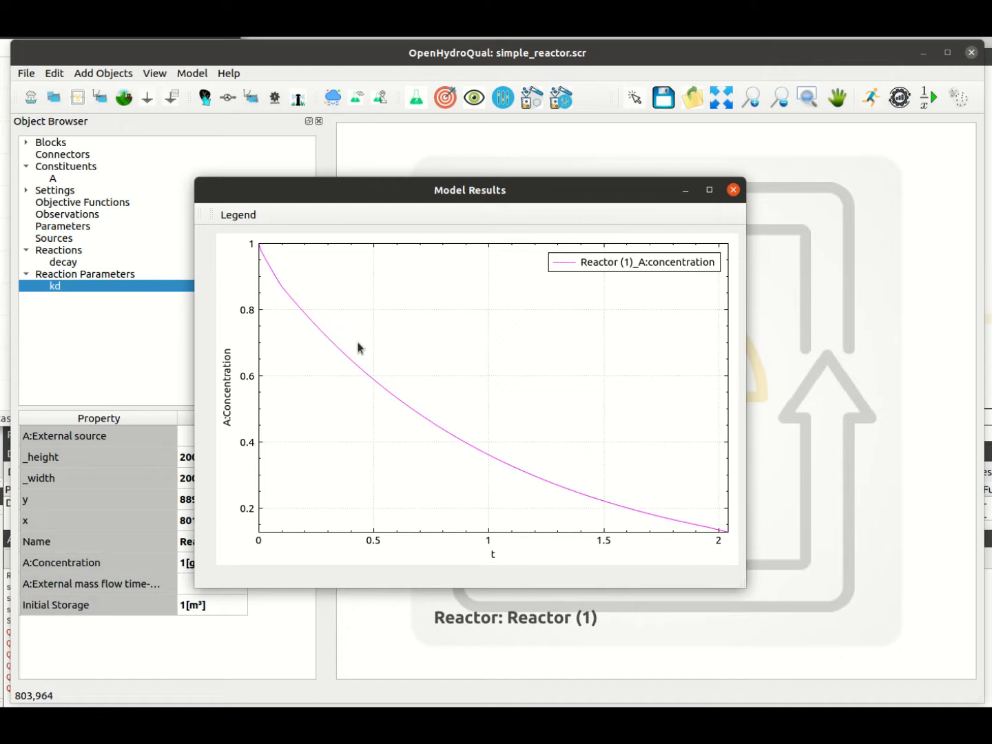
click(733, 189)
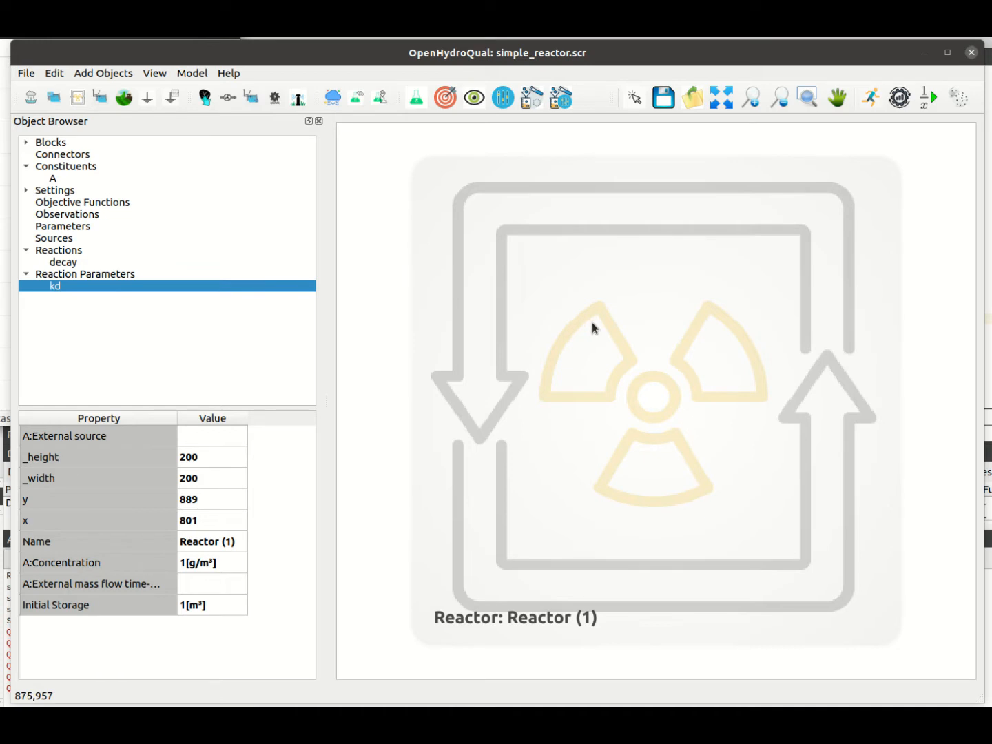
Add a new observation to the model and show its properties
click(59, 218)
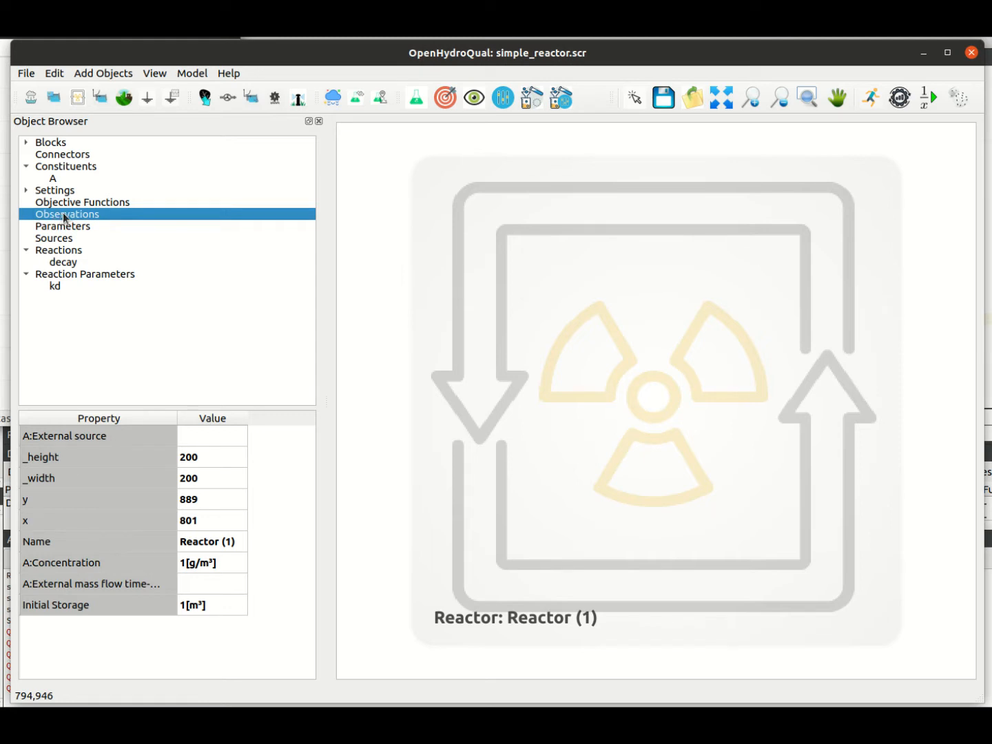
right_click(84, 215)
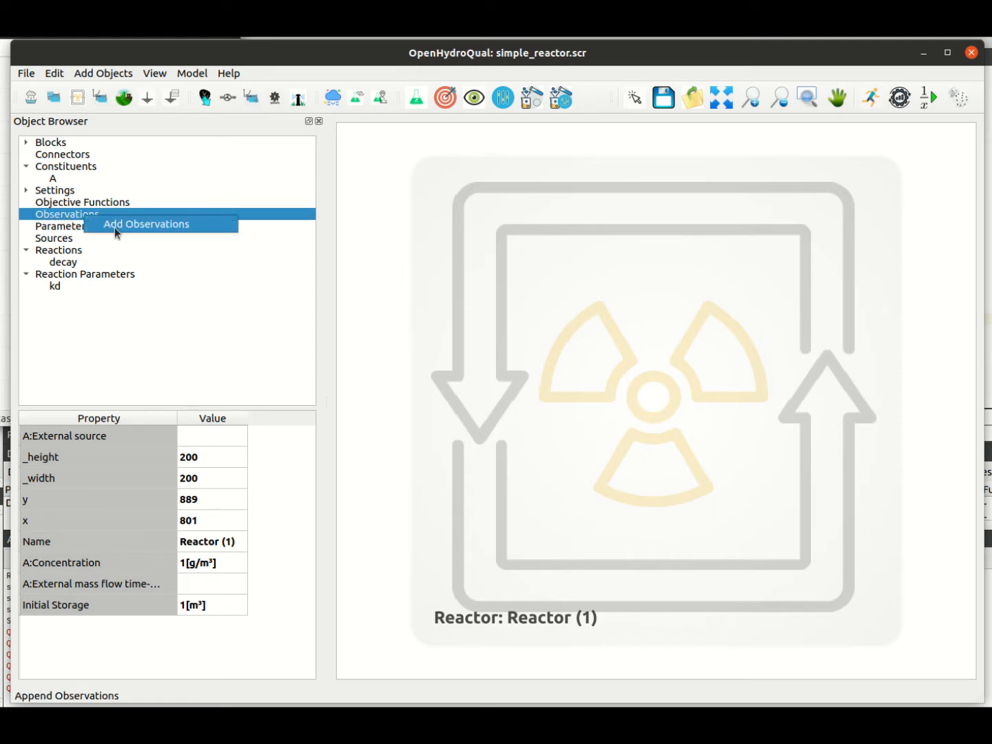
click(114, 232)
click(26, 201)
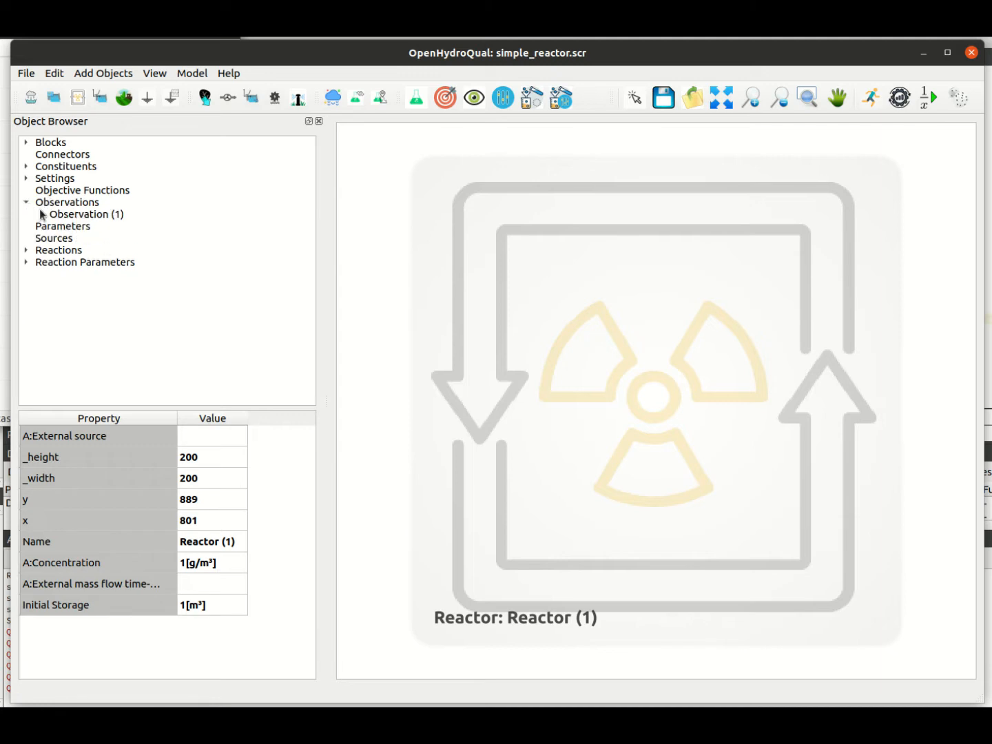
click(72, 219)
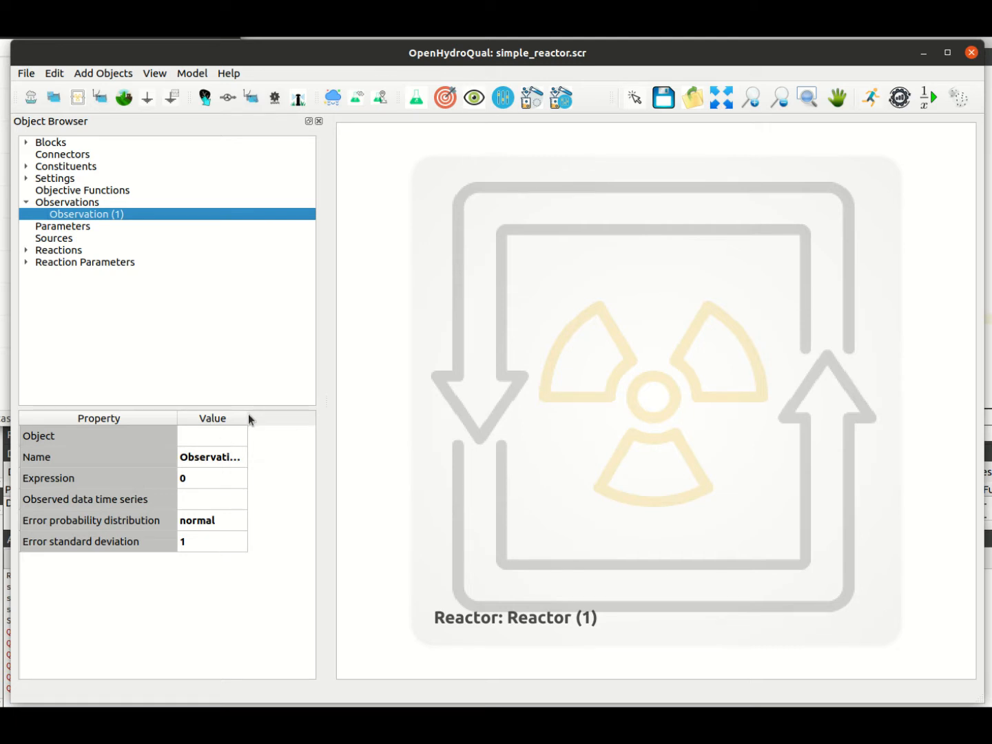
Widen the property value column and rename the new observation as observed_concetration
drag(247, 416, 294, 416)
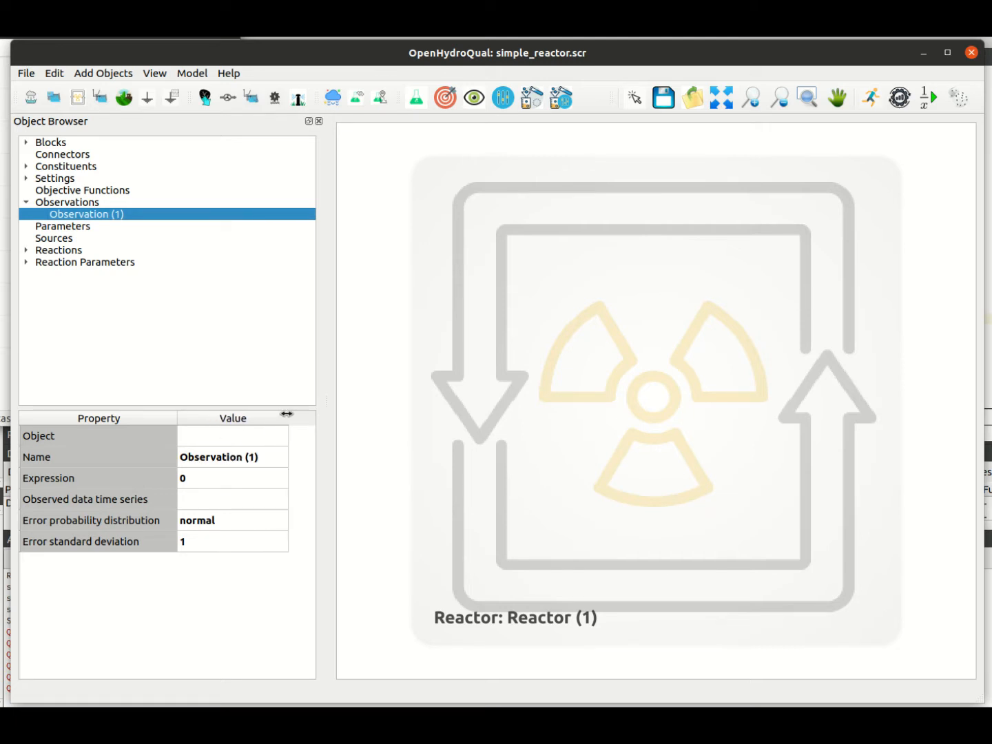
click(206, 442)
double_click(201, 461)
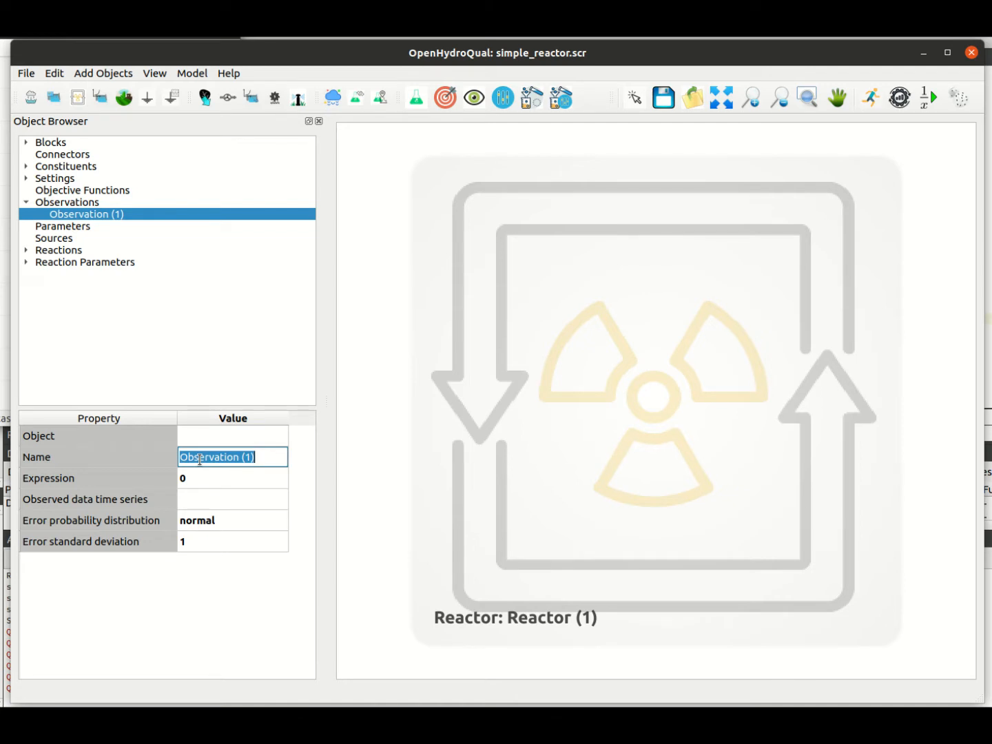
text(observed_concetration)
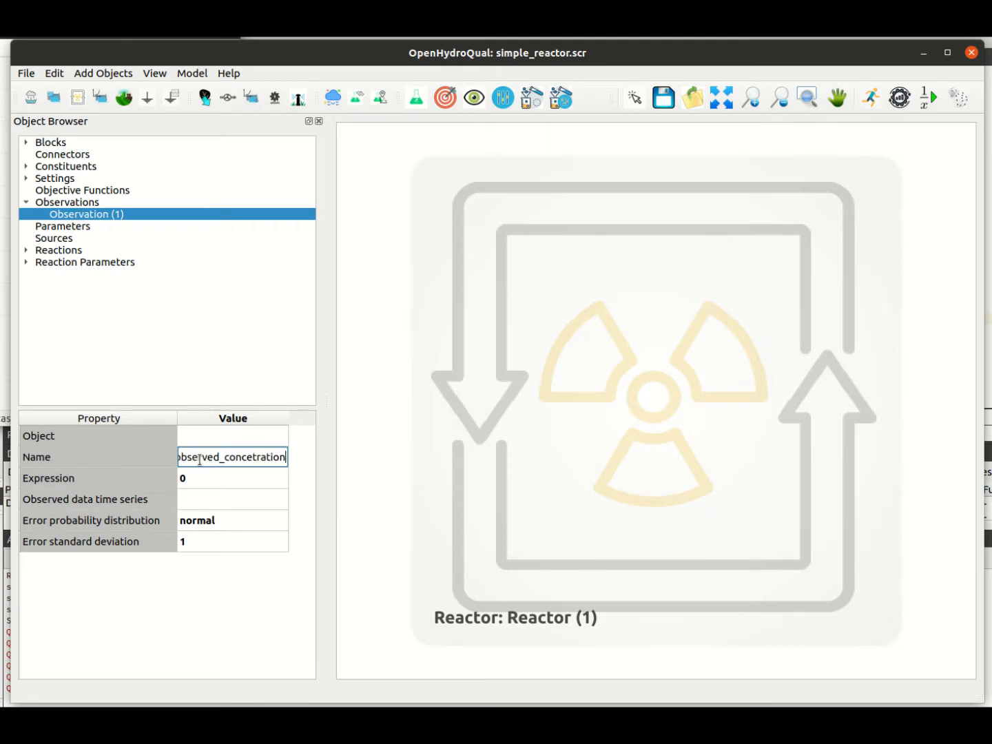
key(Return)
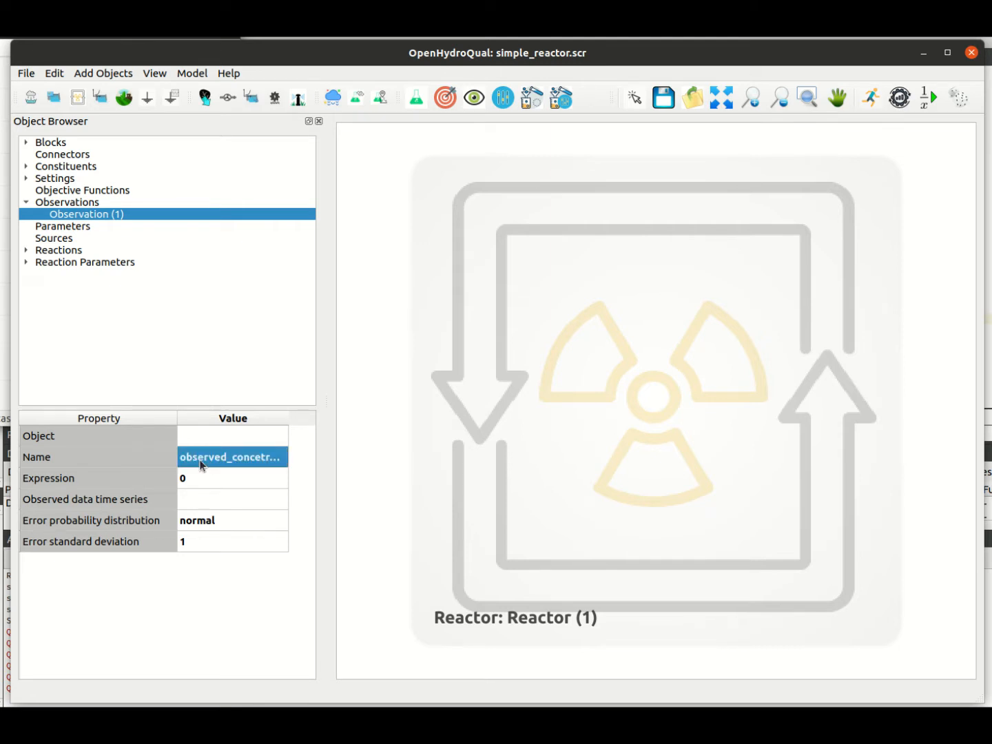
Set the observation's object to Reactor (1) and its expression to A:concentration
click(232, 445)
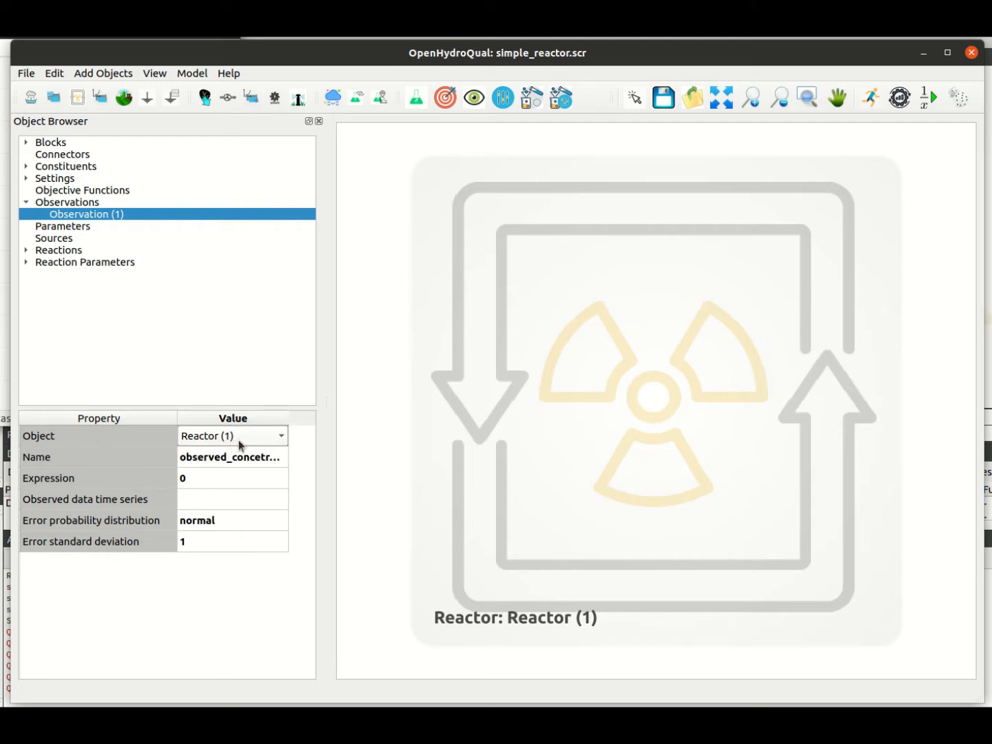
click(190, 481)
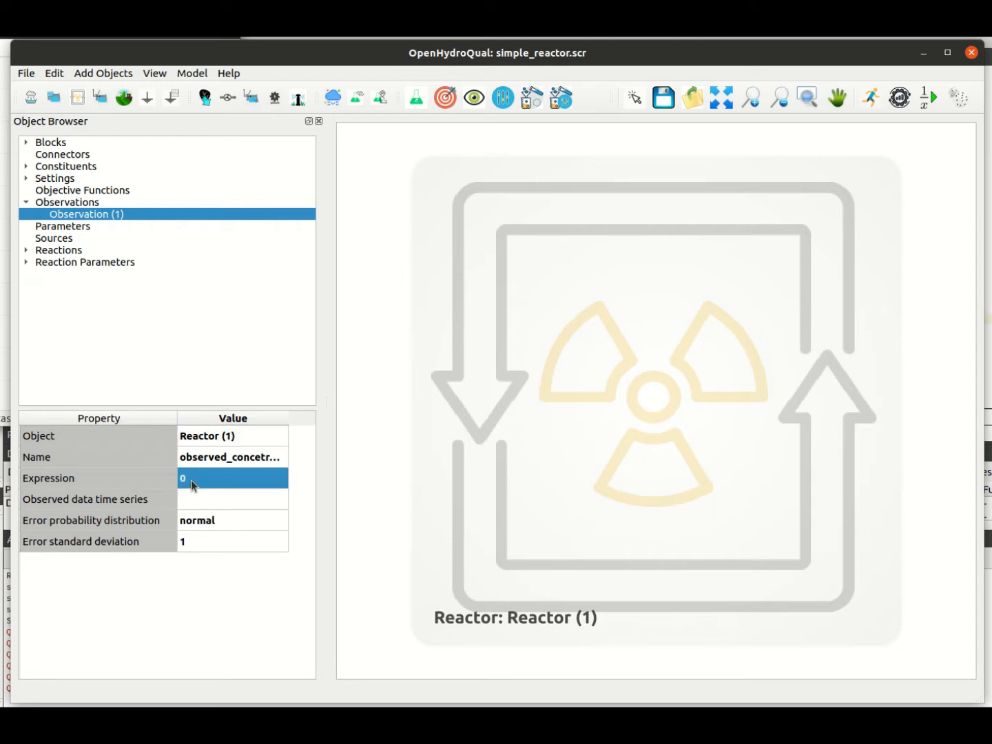
click(190, 481)
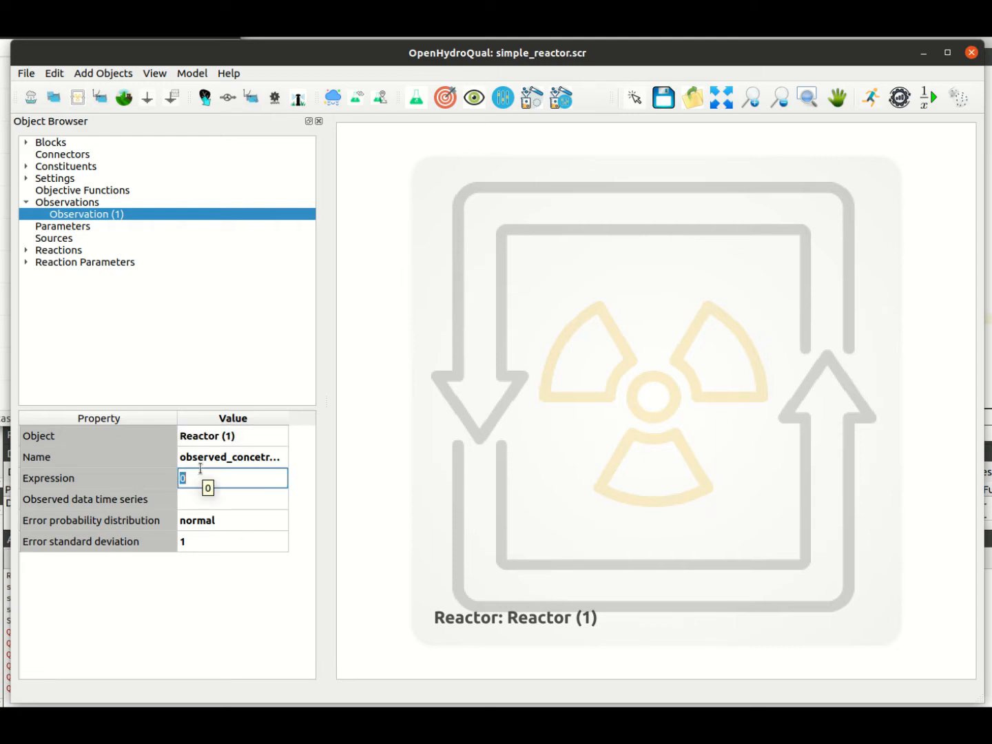
text(A)
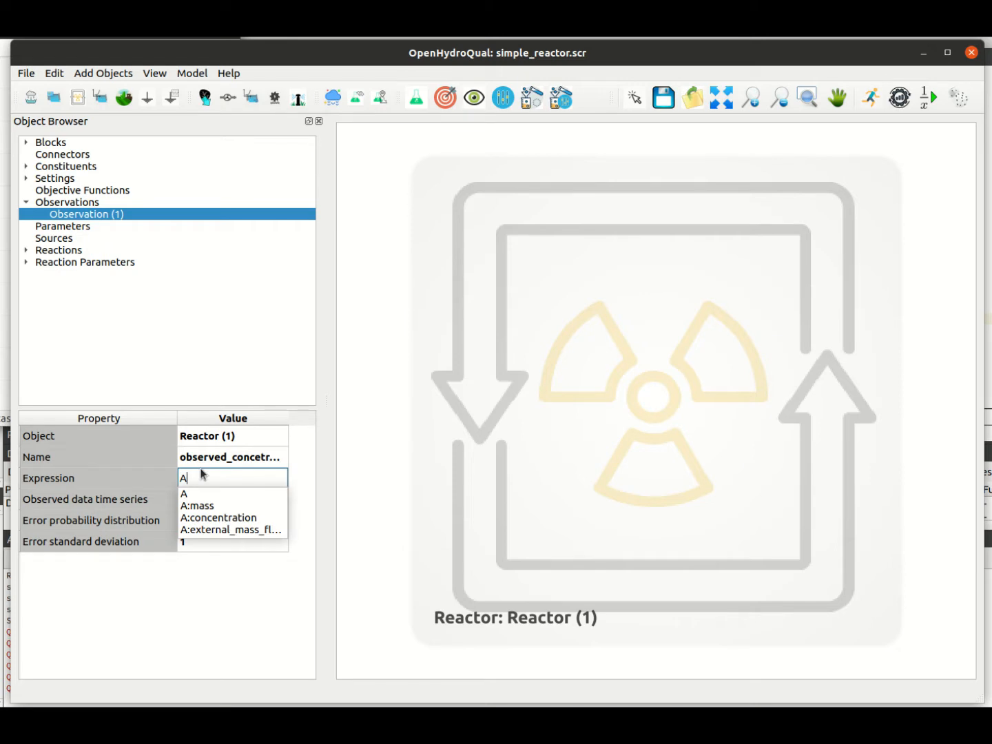
click(198, 516)
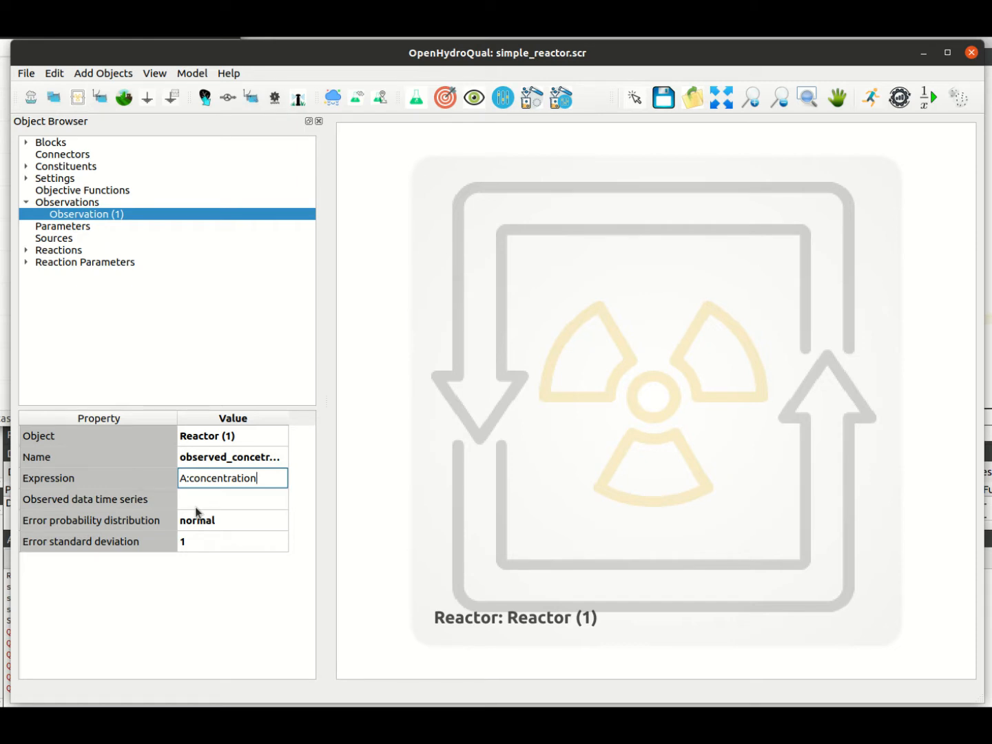
Load observed_data_for_inverse_ex.txt from the Dropbox Aquifolium folder as the observation's observed data time series
click(200, 509)
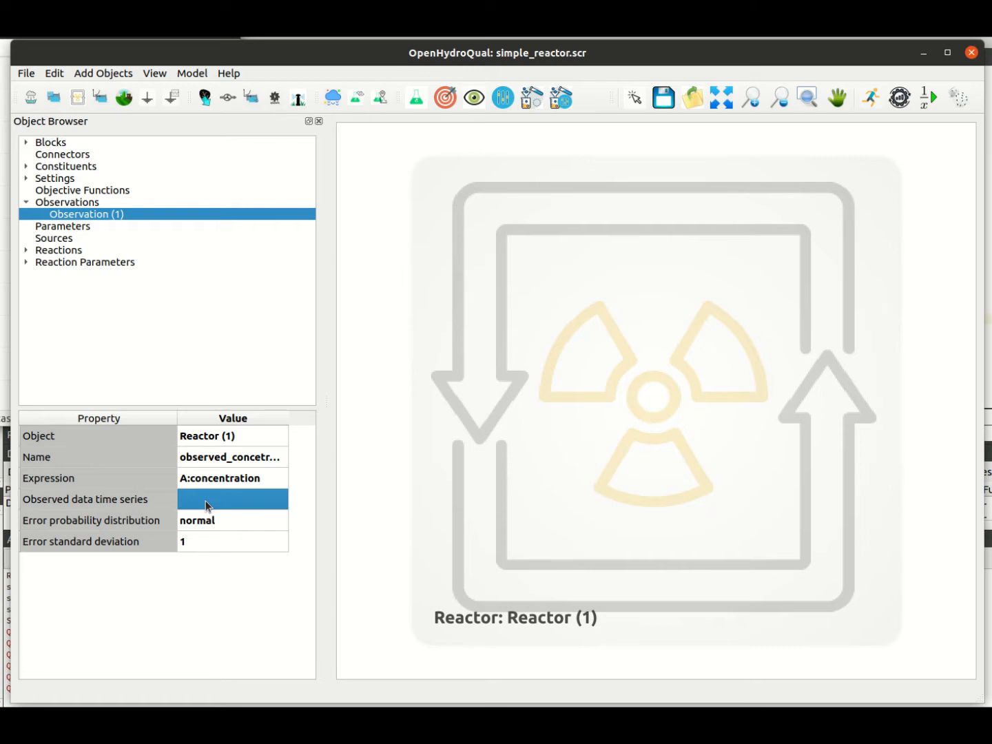
click(205, 500)
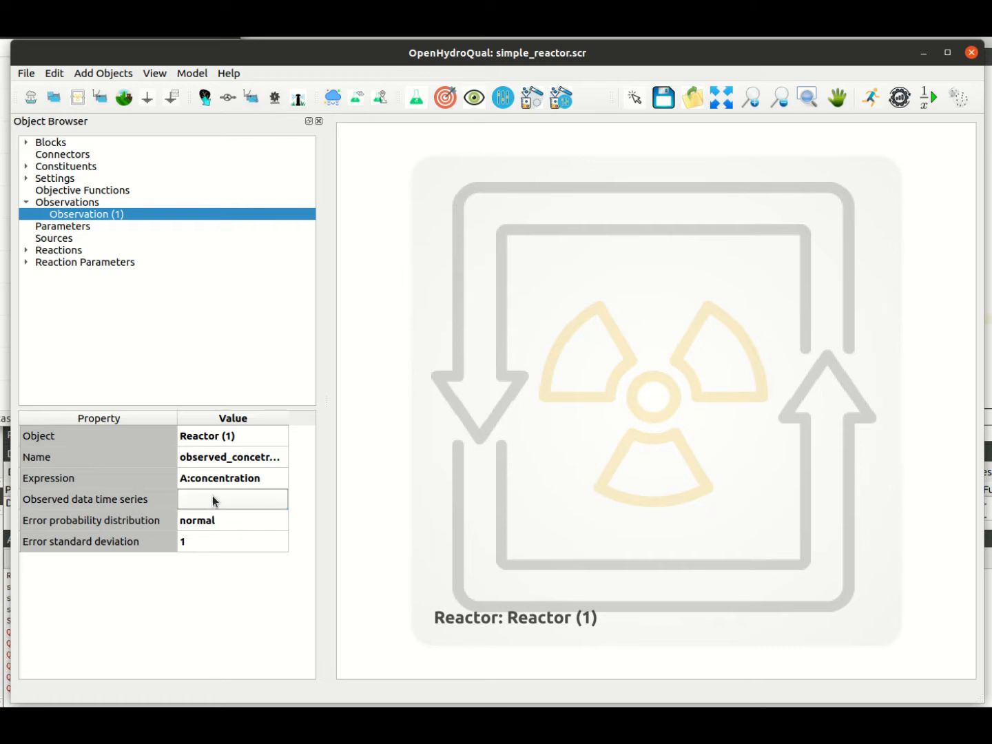
click(212, 500)
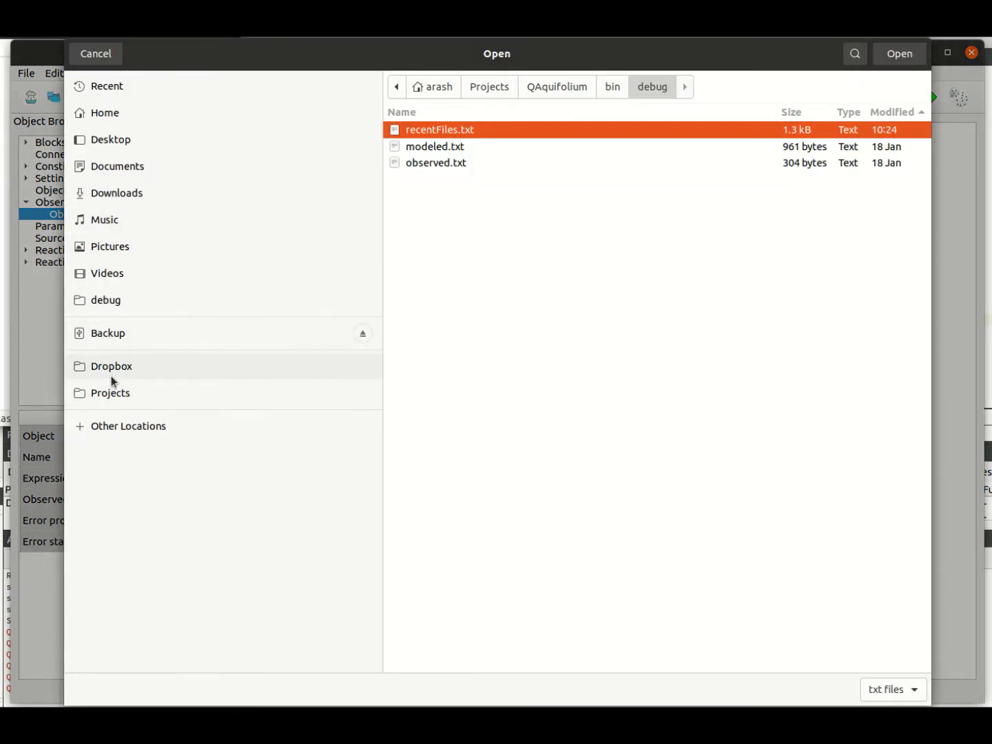
click(112, 379)
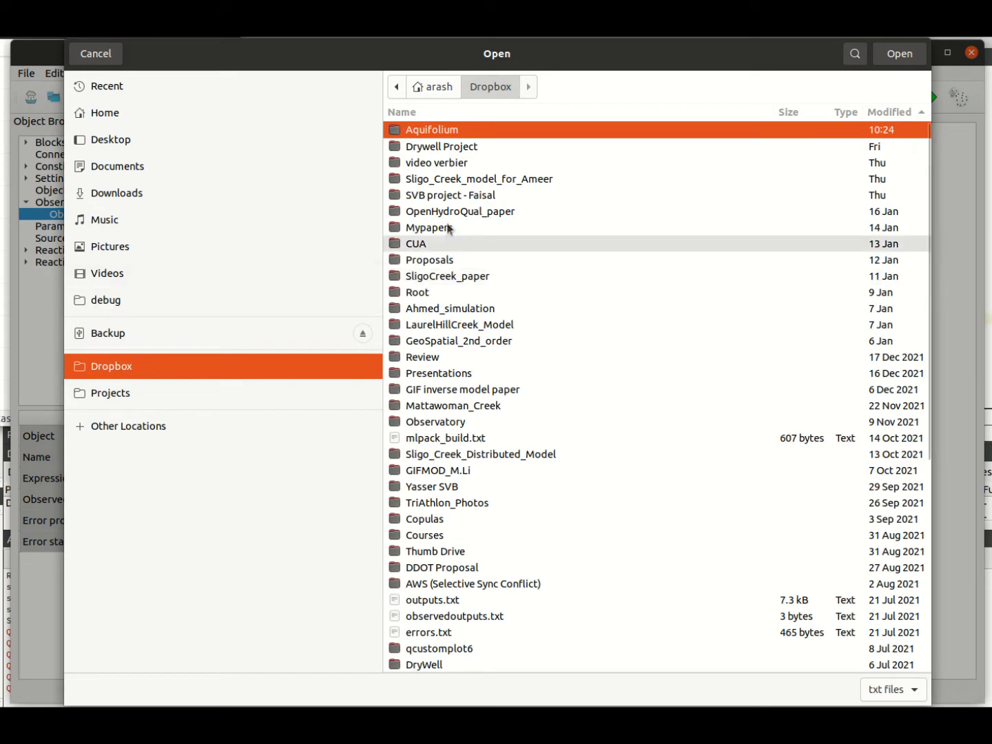
double_click(431, 130)
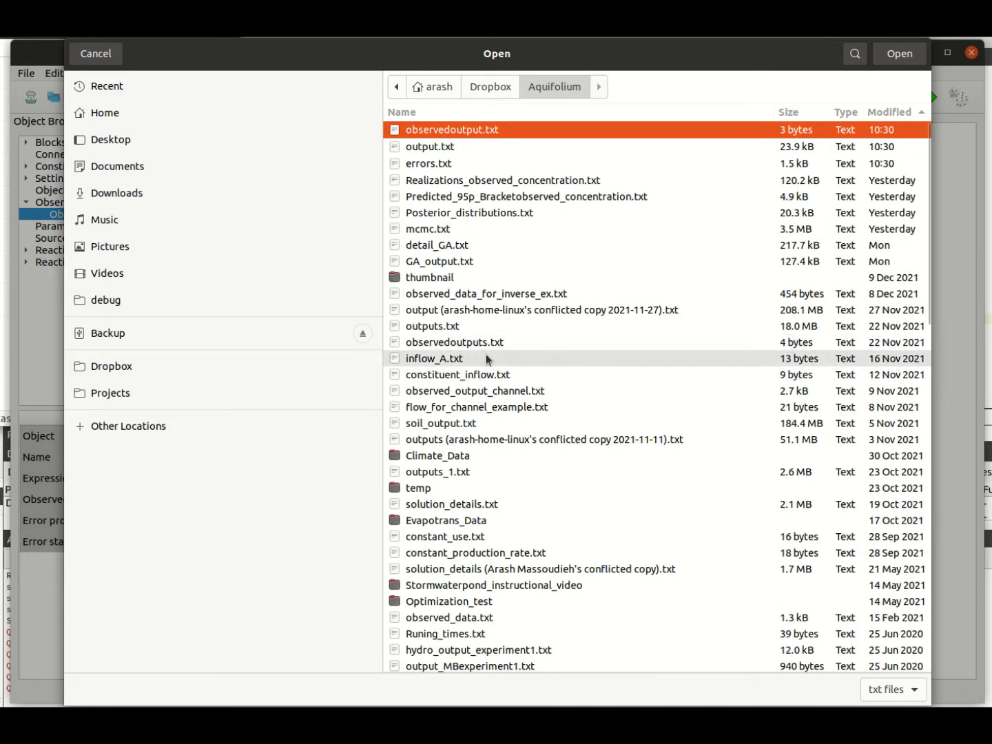
click(476, 295)
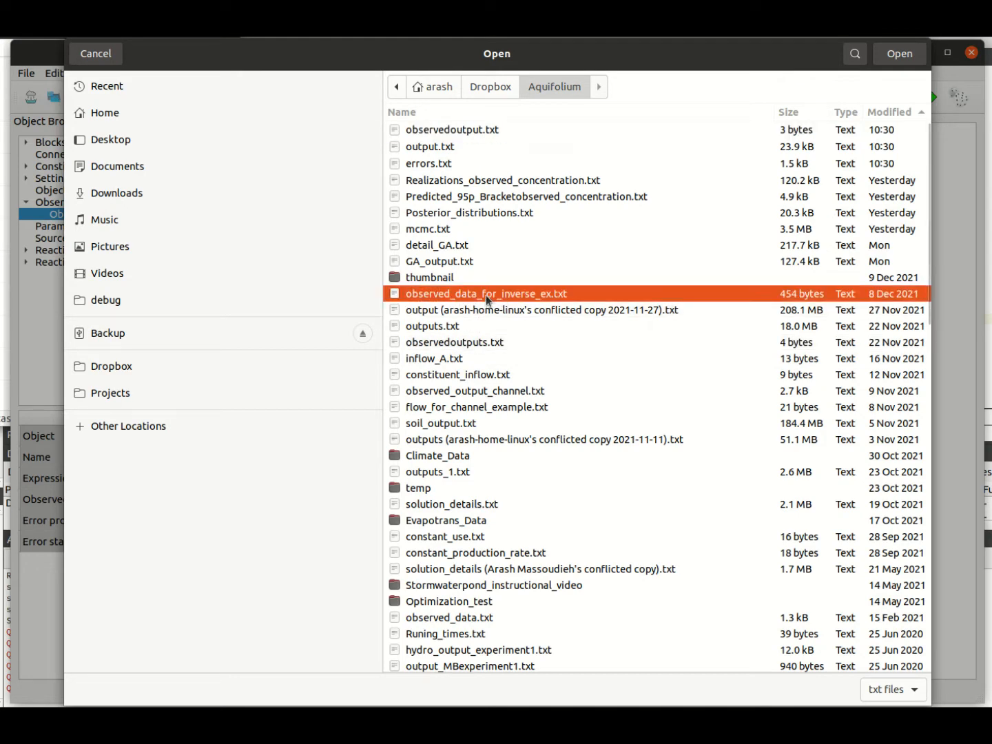
click(900, 54)
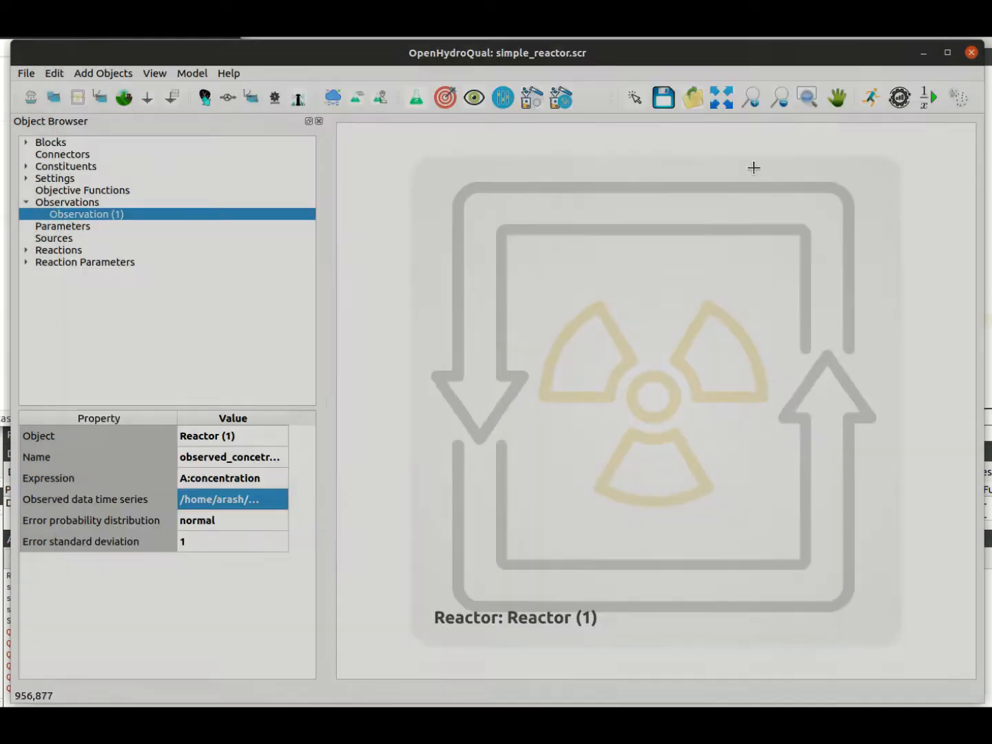
Plot the observation's observed data time series to inspect it, and close the plot
right_click(223, 496)
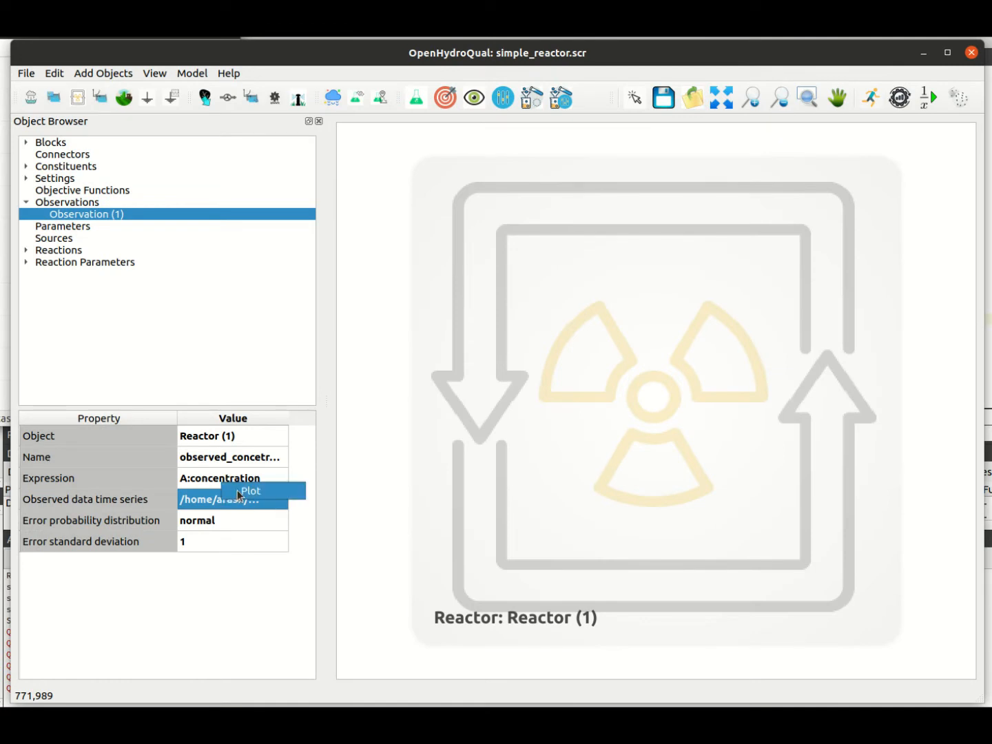
click(251, 491)
drag(217, 255, 552, 182)
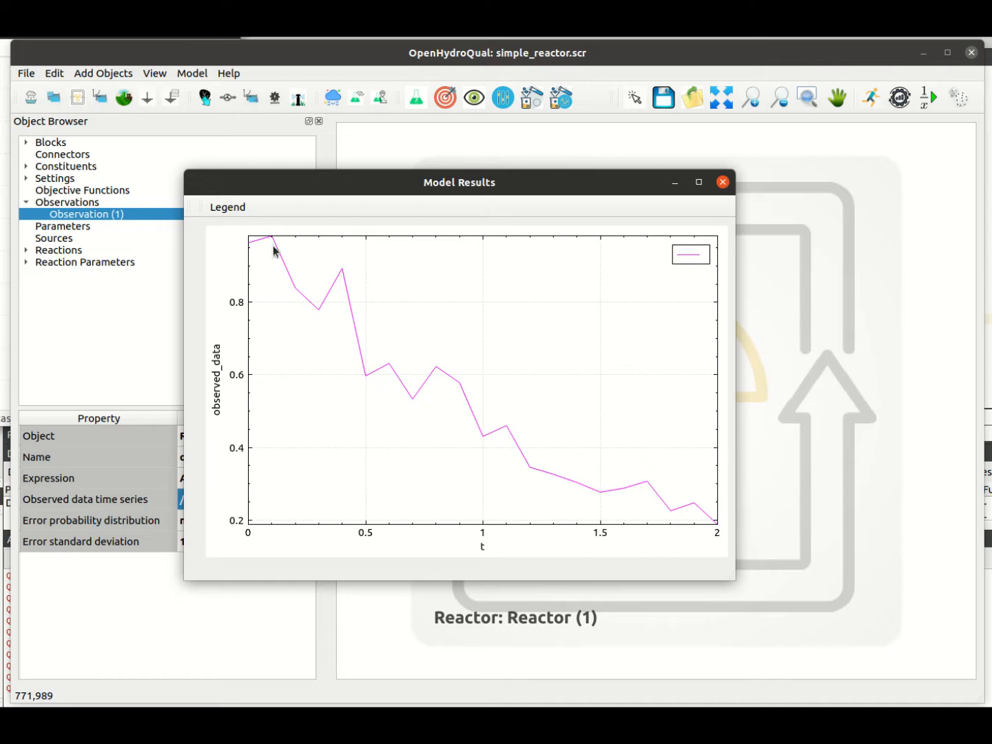
click(723, 182)
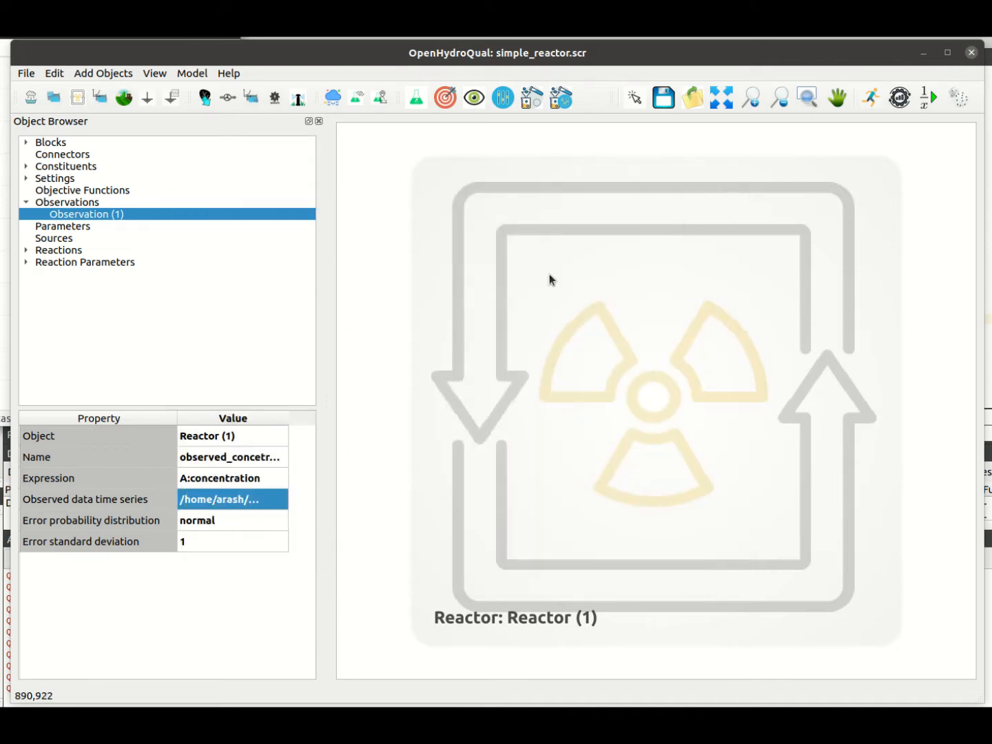
List the model's observations in the object tree and run the simulation with the new observation, closing the running status window
double_click(88, 205)
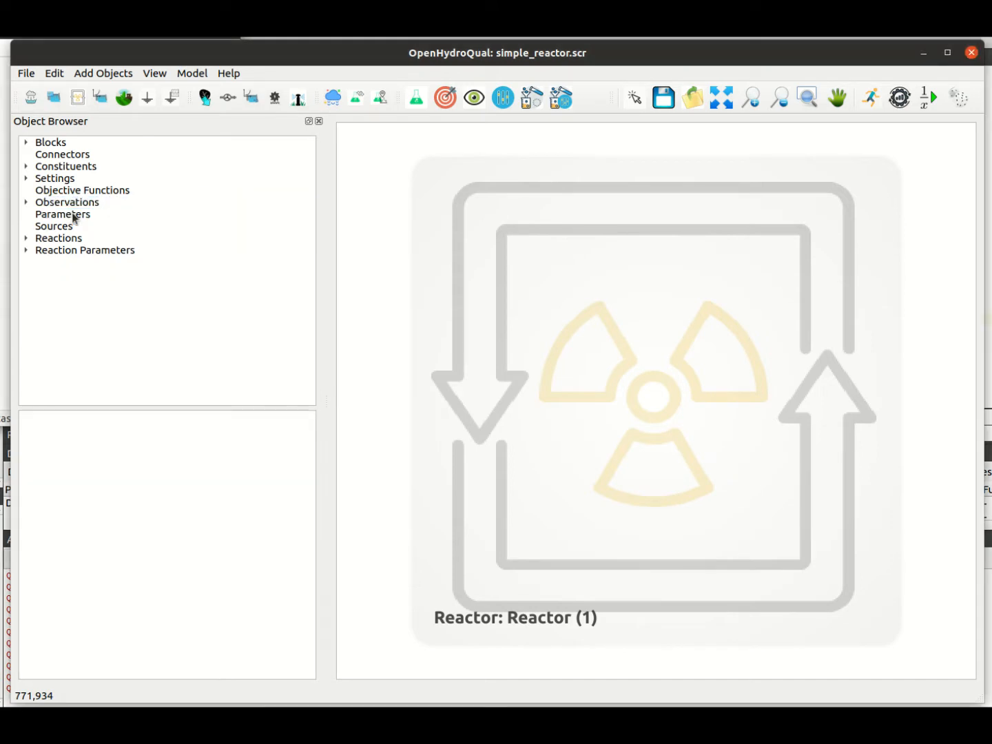
click(26, 202)
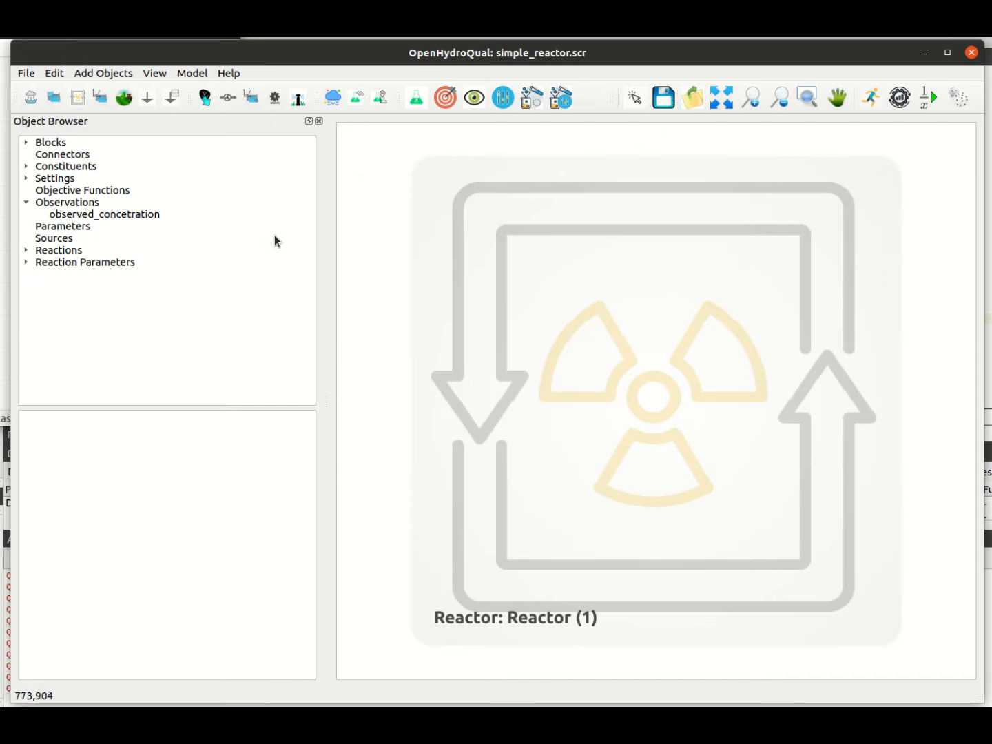
click(871, 97)
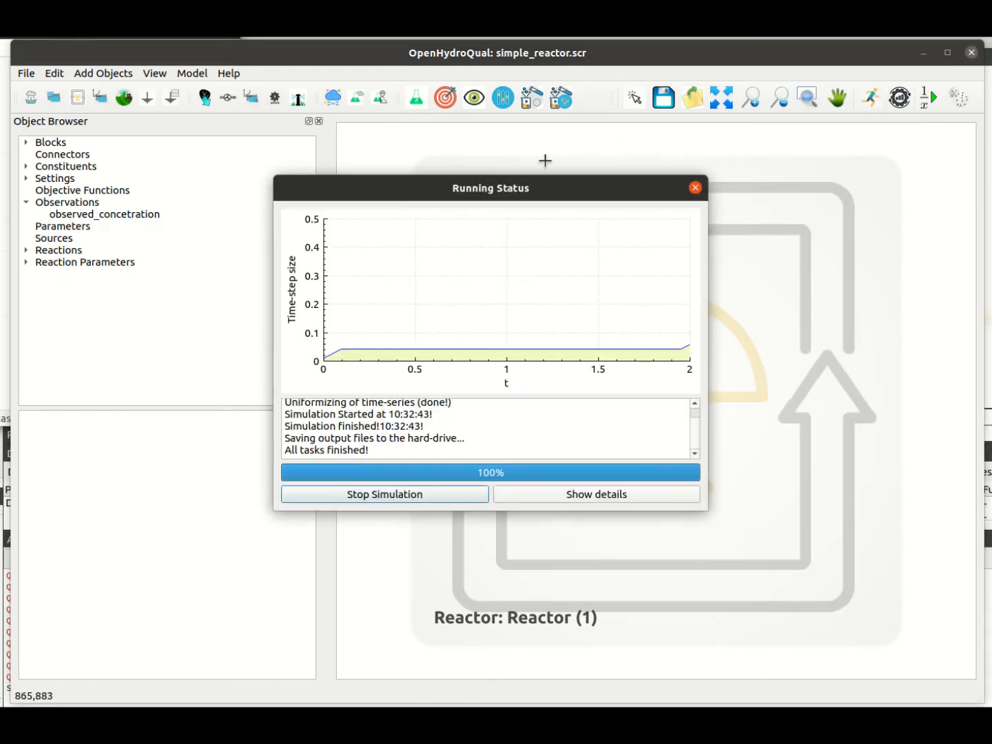
click(696, 188)
Plot the expression result of the observed_concetration observation and move the plot window clear of the object tree
click(96, 212)
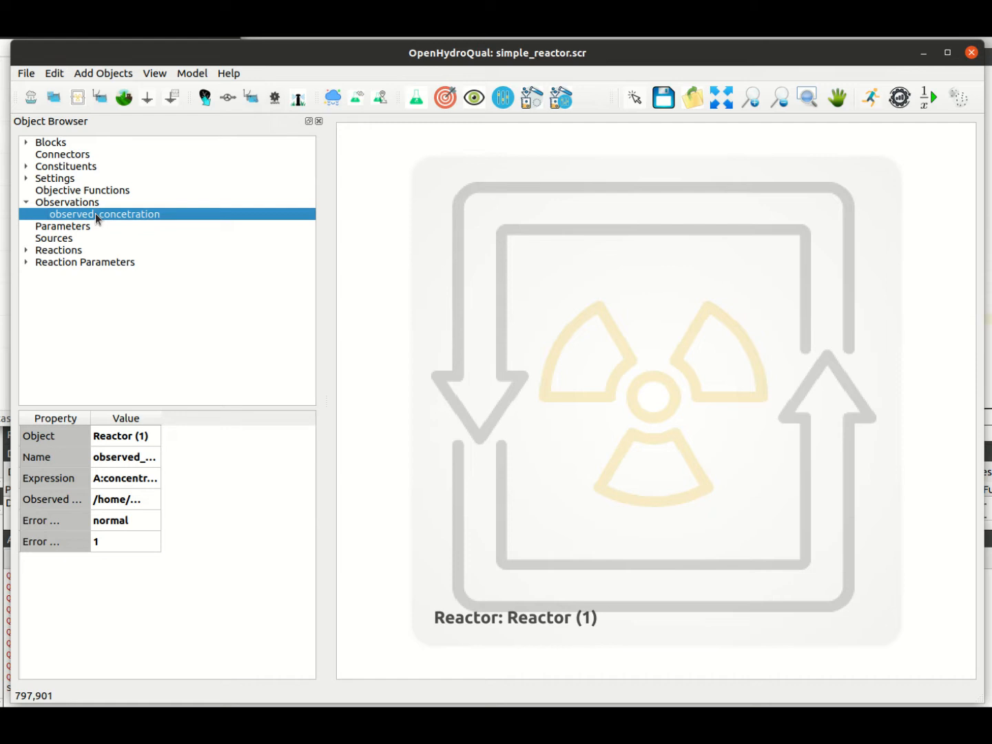
right_click(96, 213)
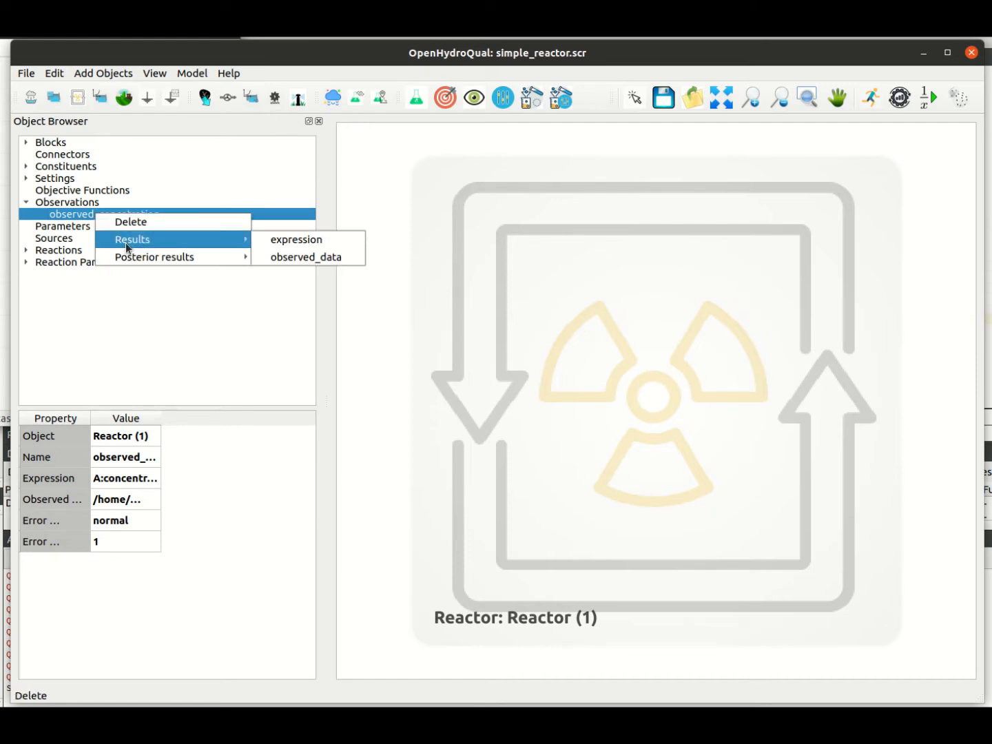
click(77, 221)
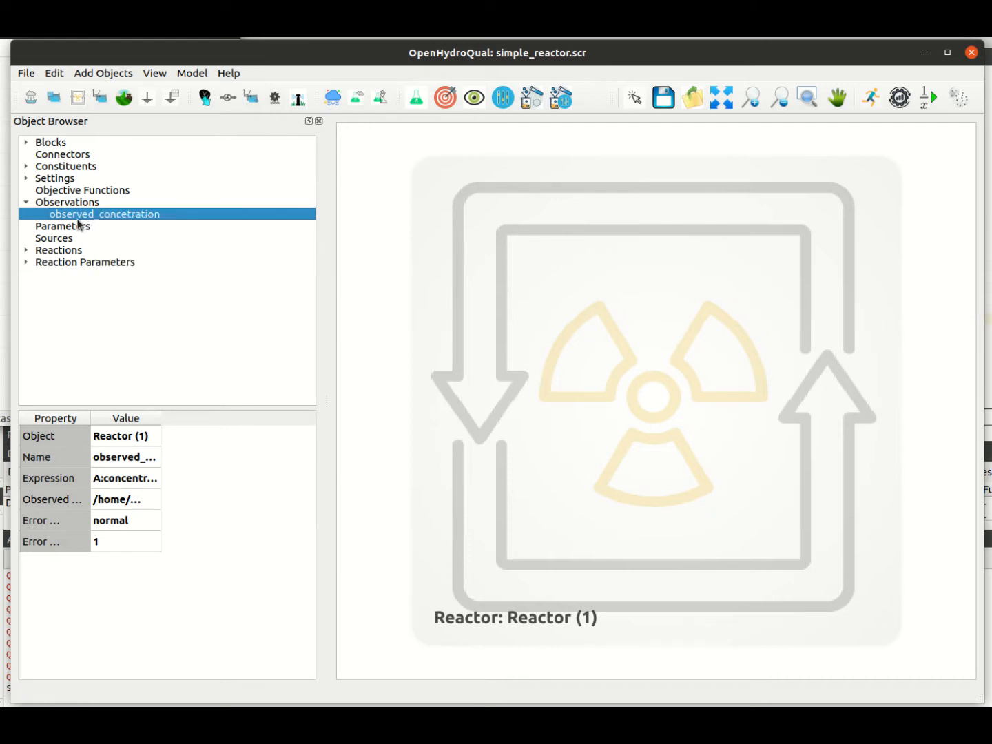
right_click(80, 219)
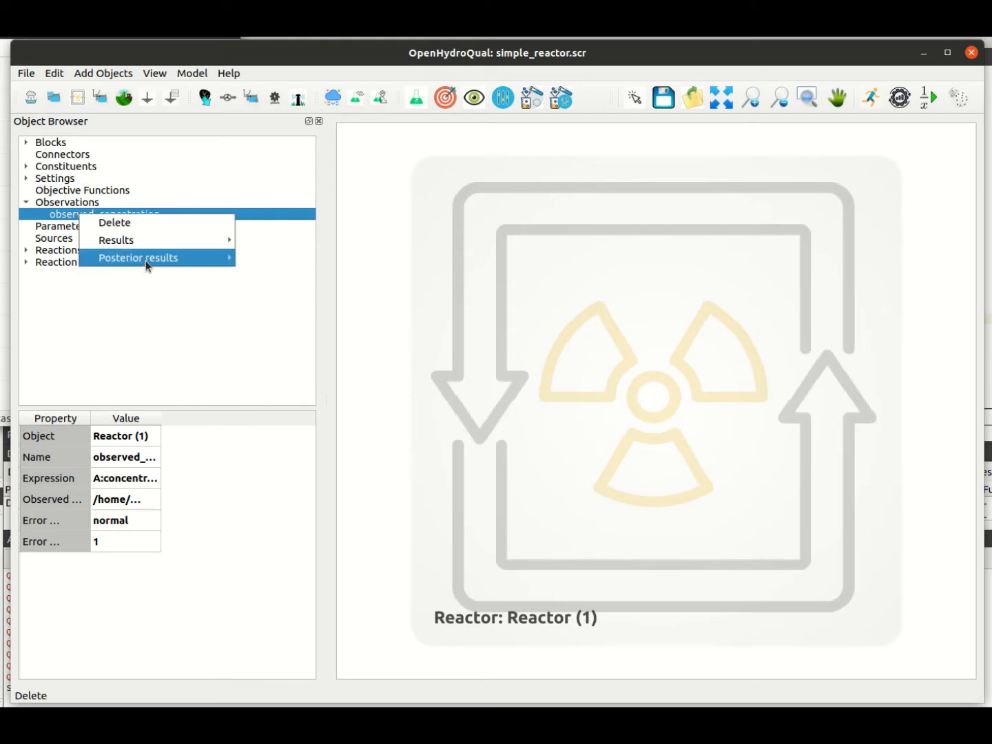
mouse_move(152, 242)
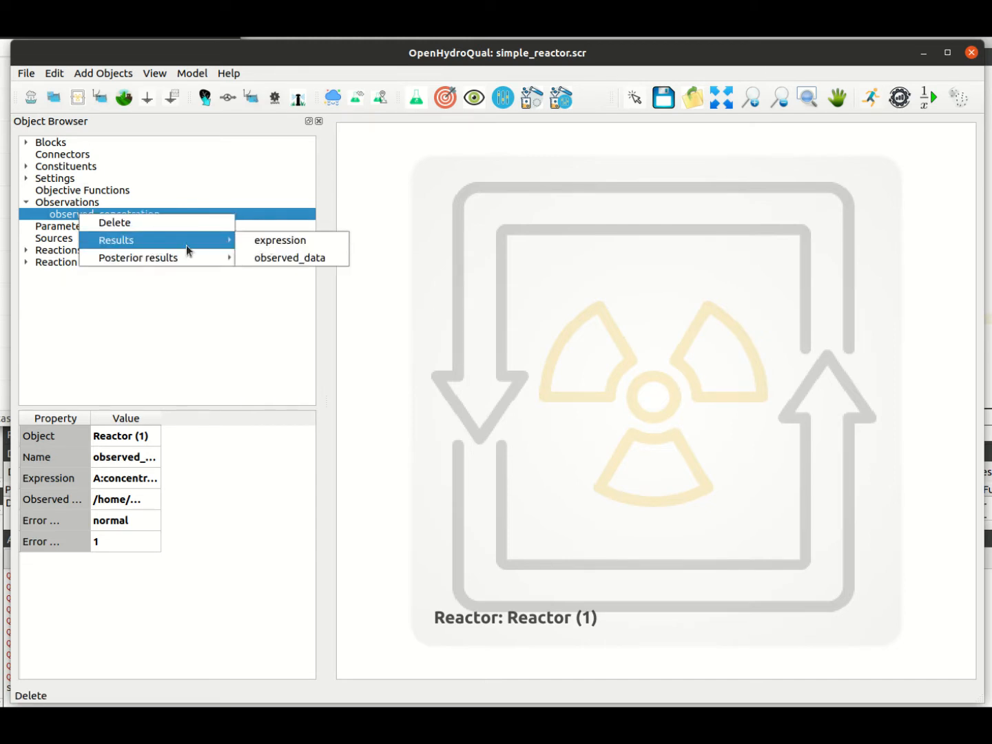
click(262, 241)
drag(207, 261, 676, 218)
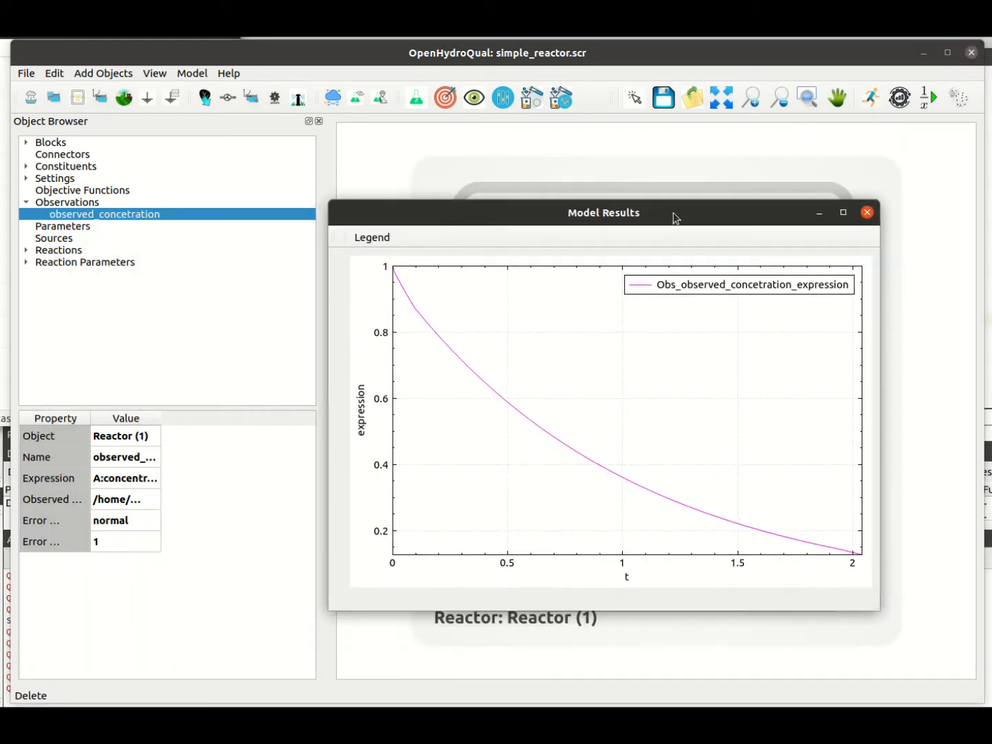
Plot the observation's observed_data result and copy its curve onto the expression plot to compare them
right_click(154, 214)
mouse_move(217, 238)
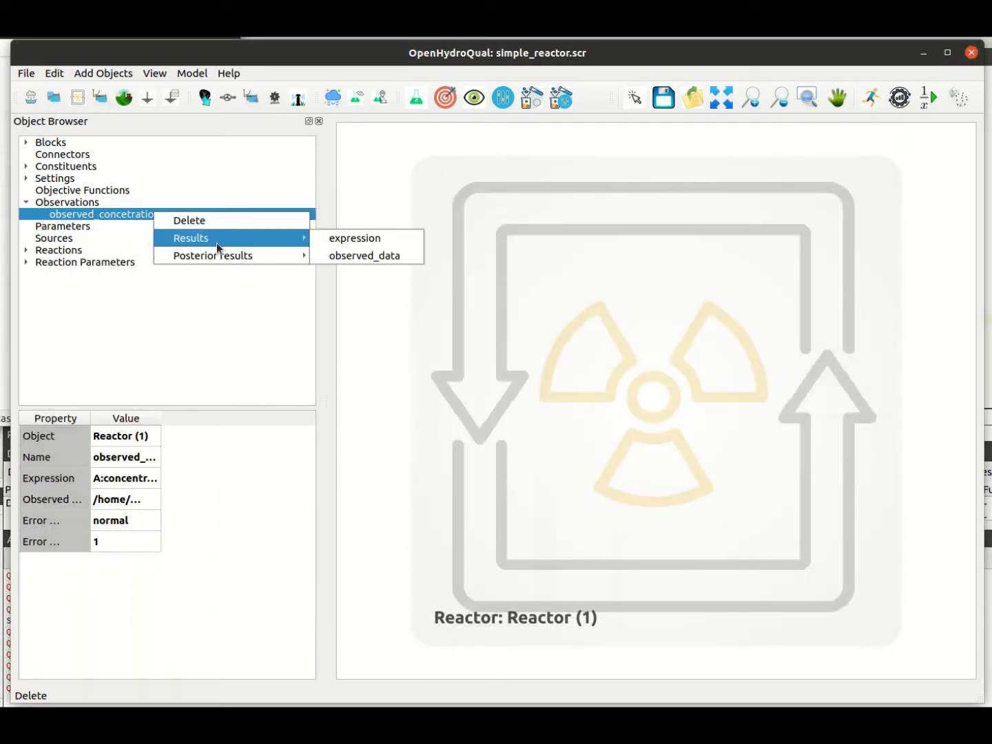
click(332, 255)
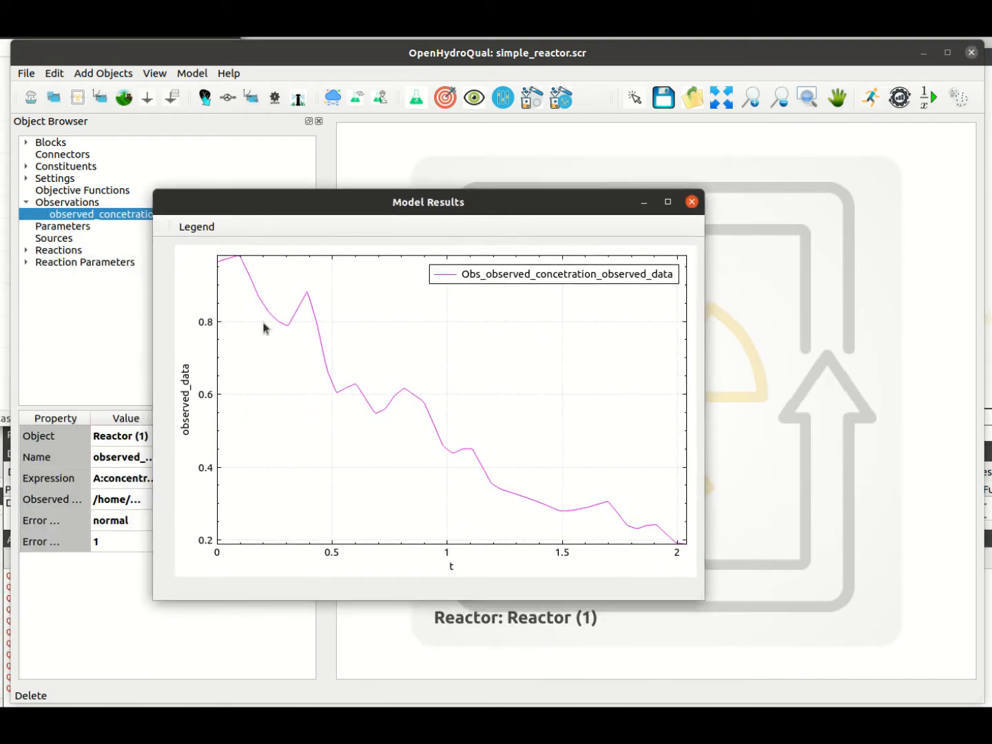
right_click(455, 345)
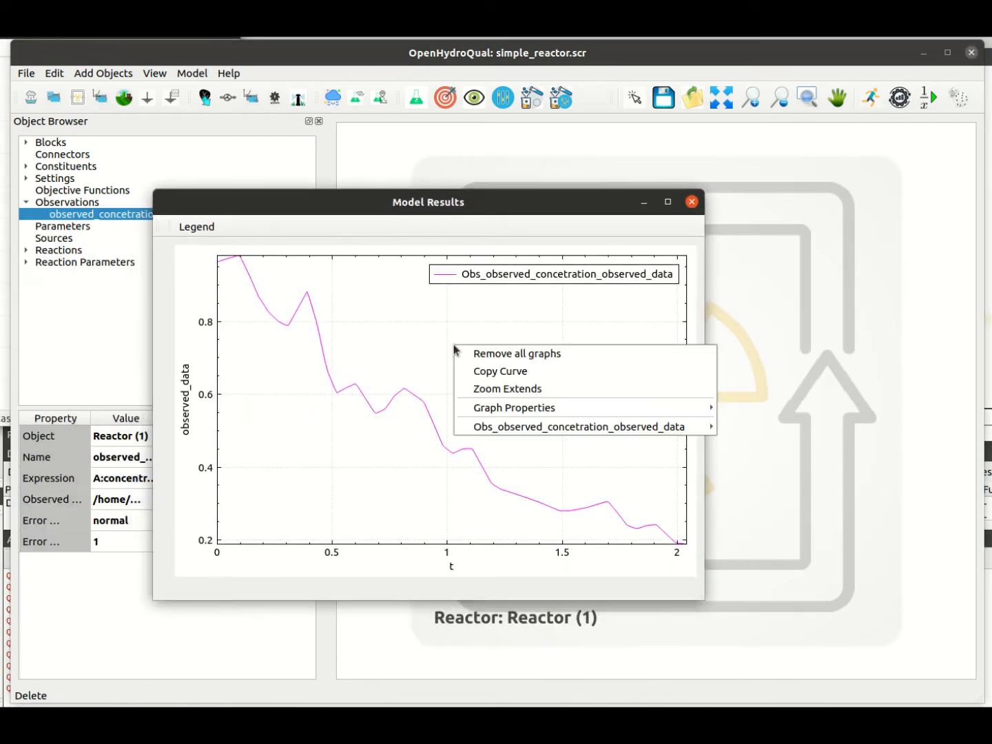
click(493, 372)
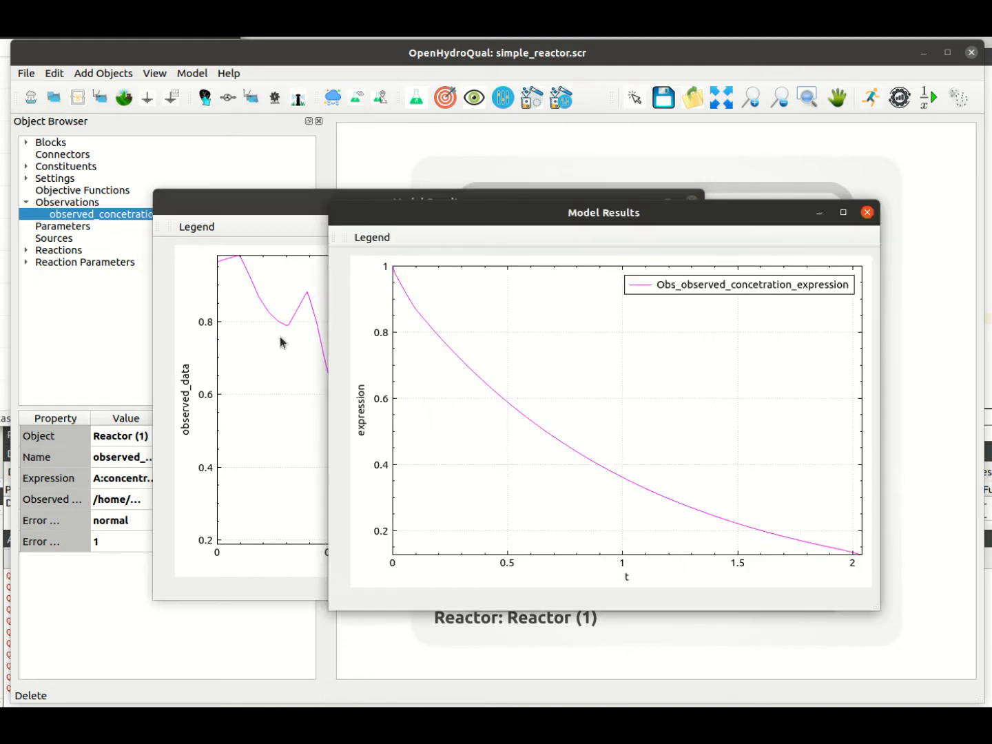
right_click(535, 385)
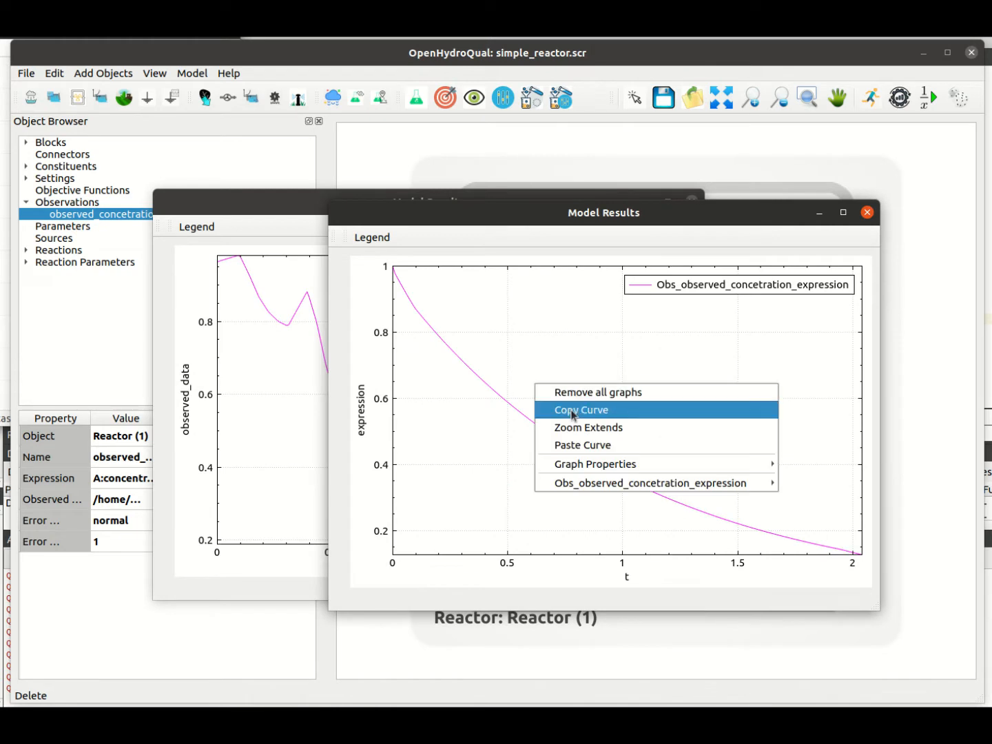
click(580, 445)
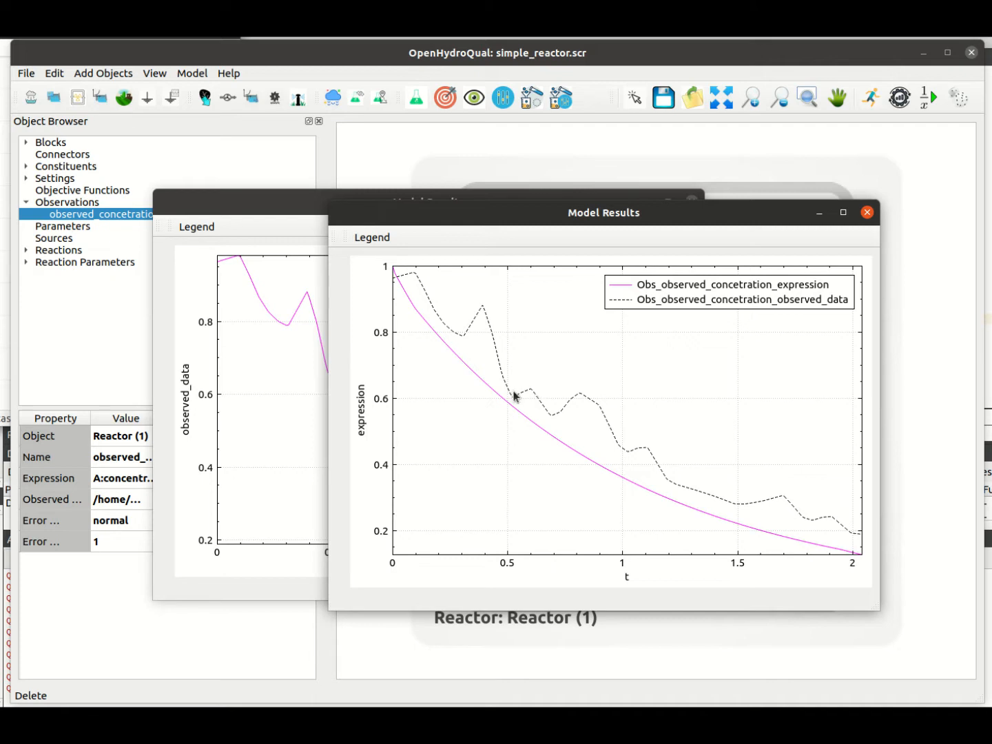
Close both result plots and widen the property name column to show the observation's full property names
click(270, 207)
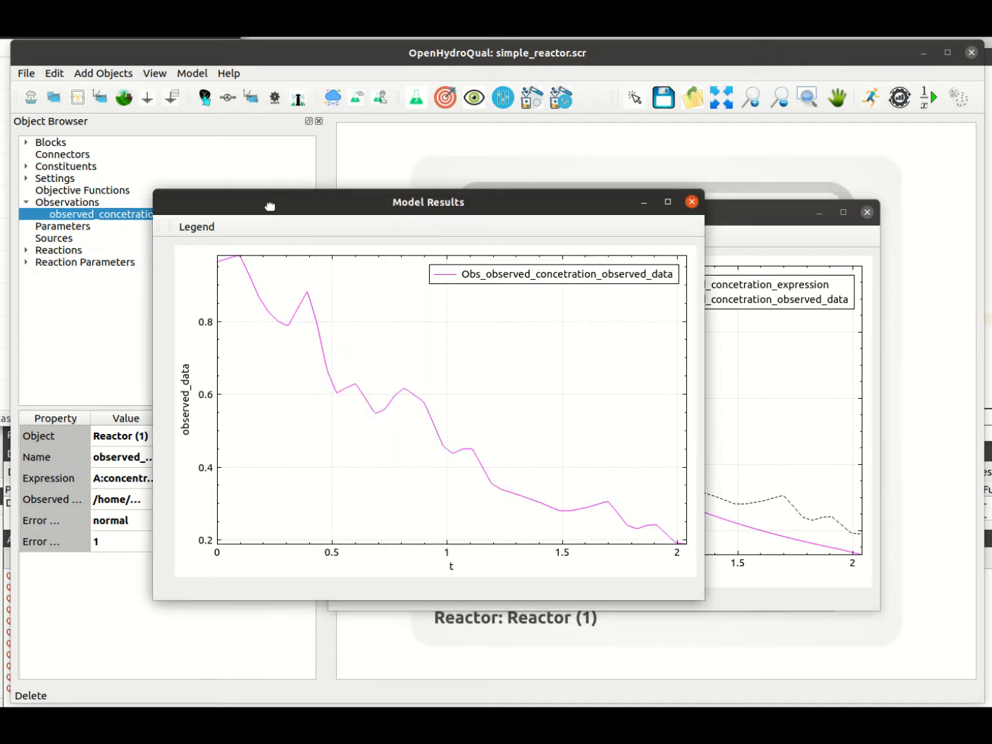
click(692, 201)
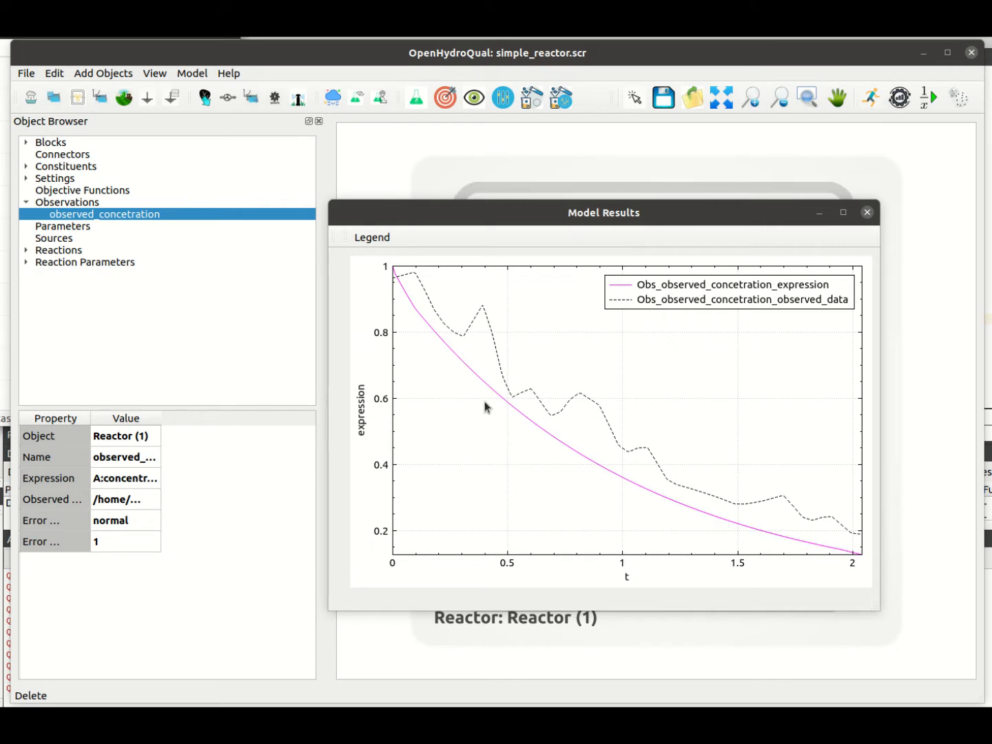
click(868, 214)
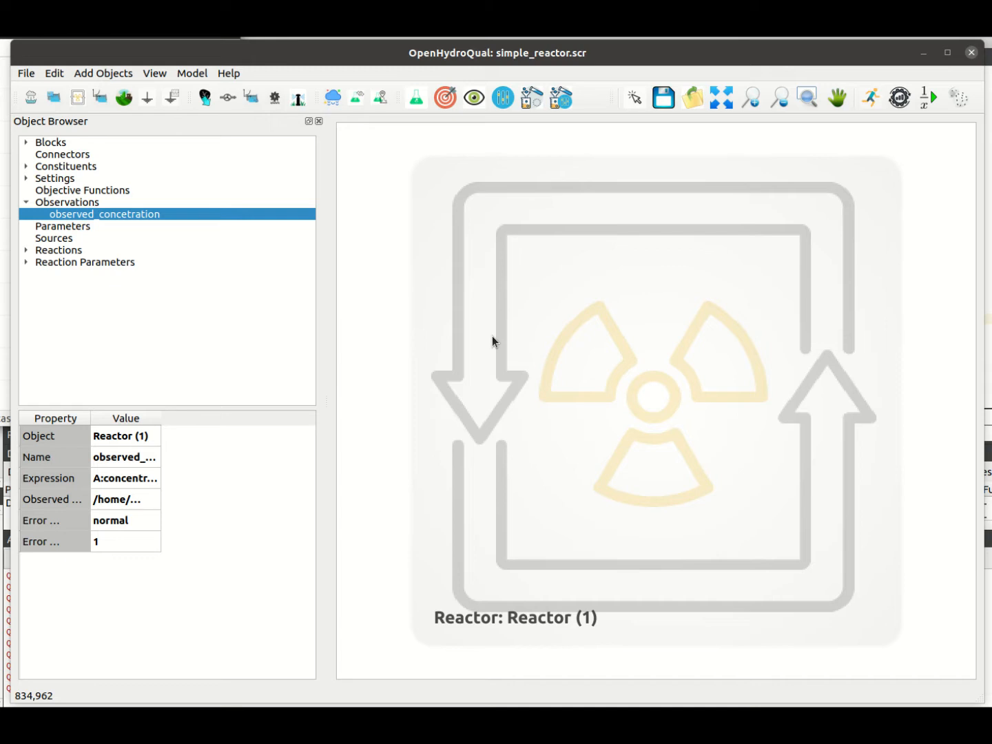
drag(91, 419, 174, 413)
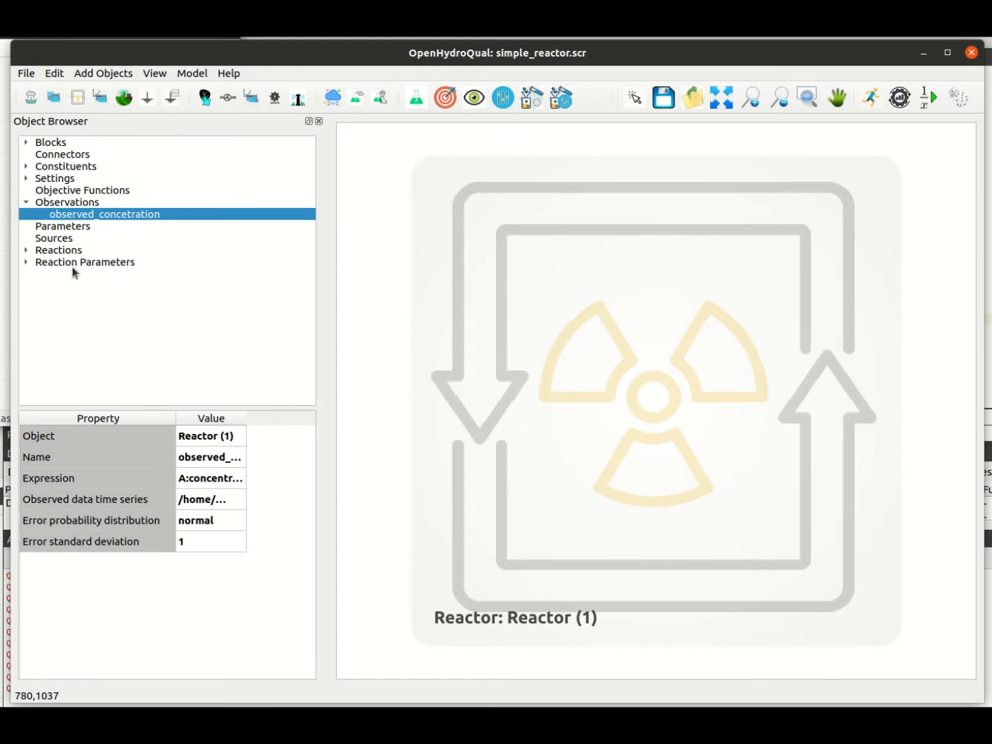
Add three parameters to the model and show the properties of Parameter (1)
click(69, 230)
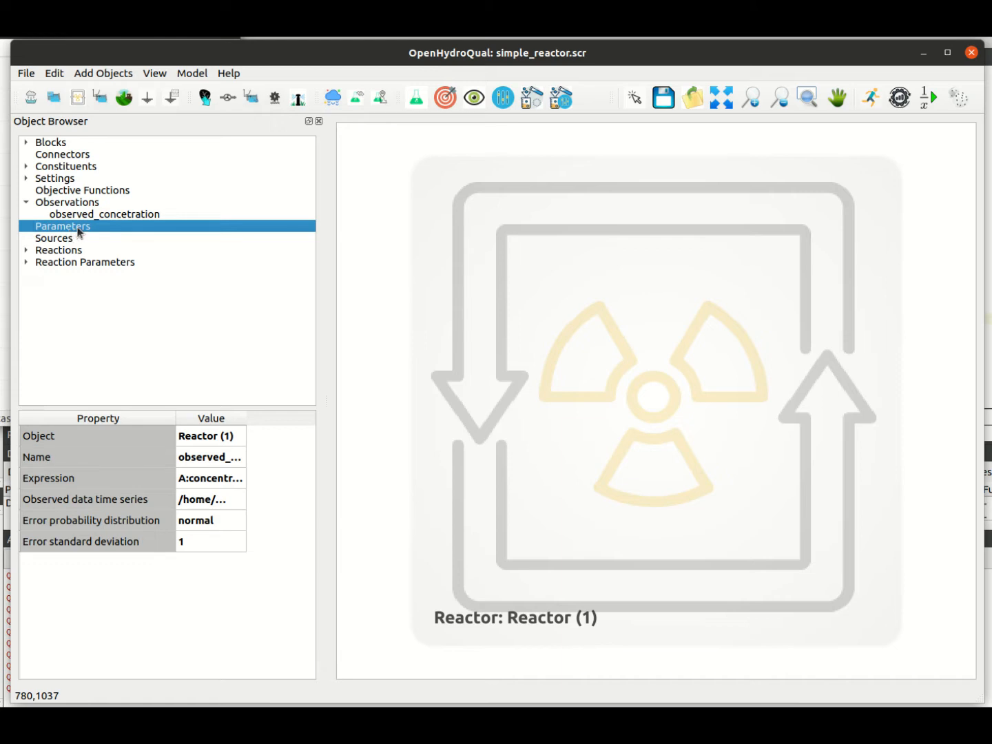
right_click(78, 233)
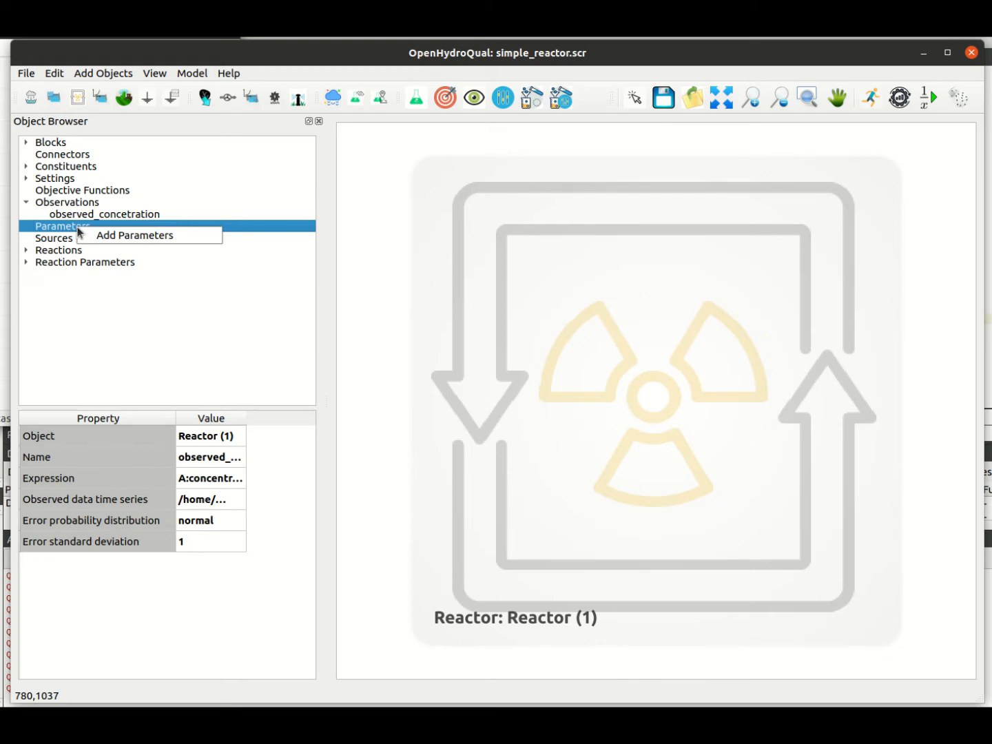
click(100, 239)
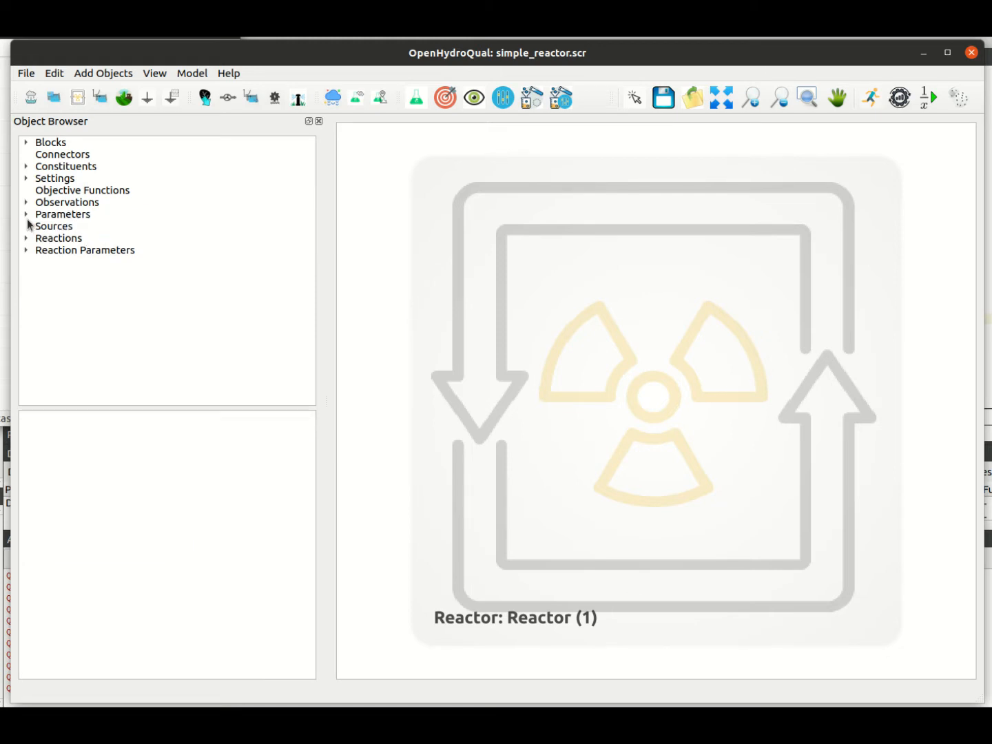
right_click(59, 214)
click(83, 228)
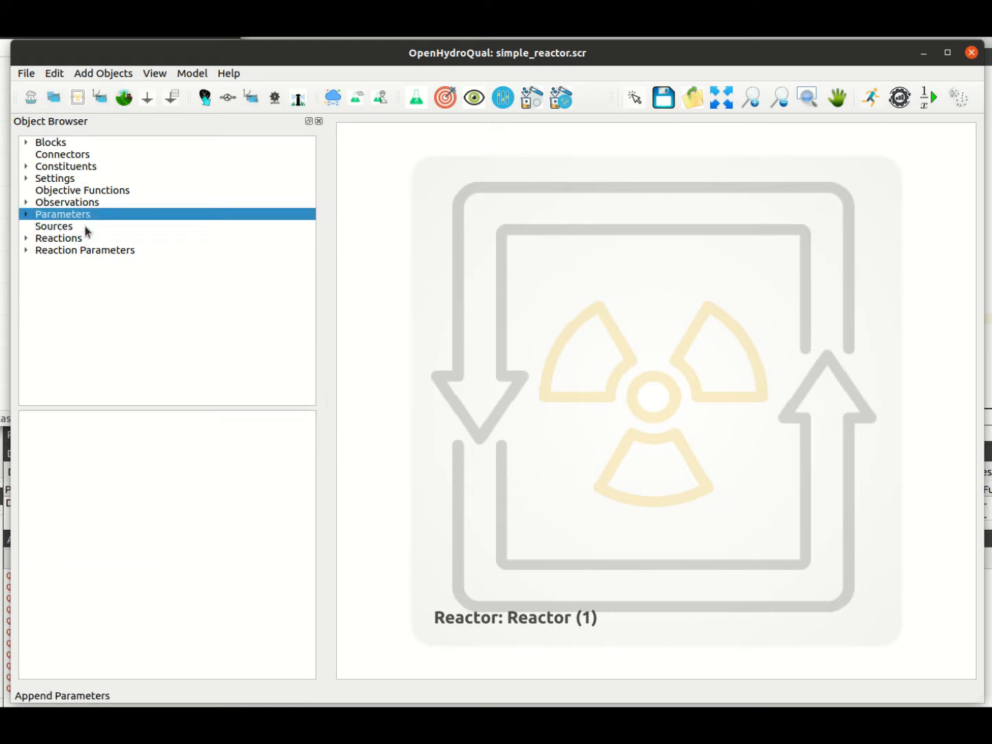
right_click(56, 215)
click(69, 229)
click(28, 215)
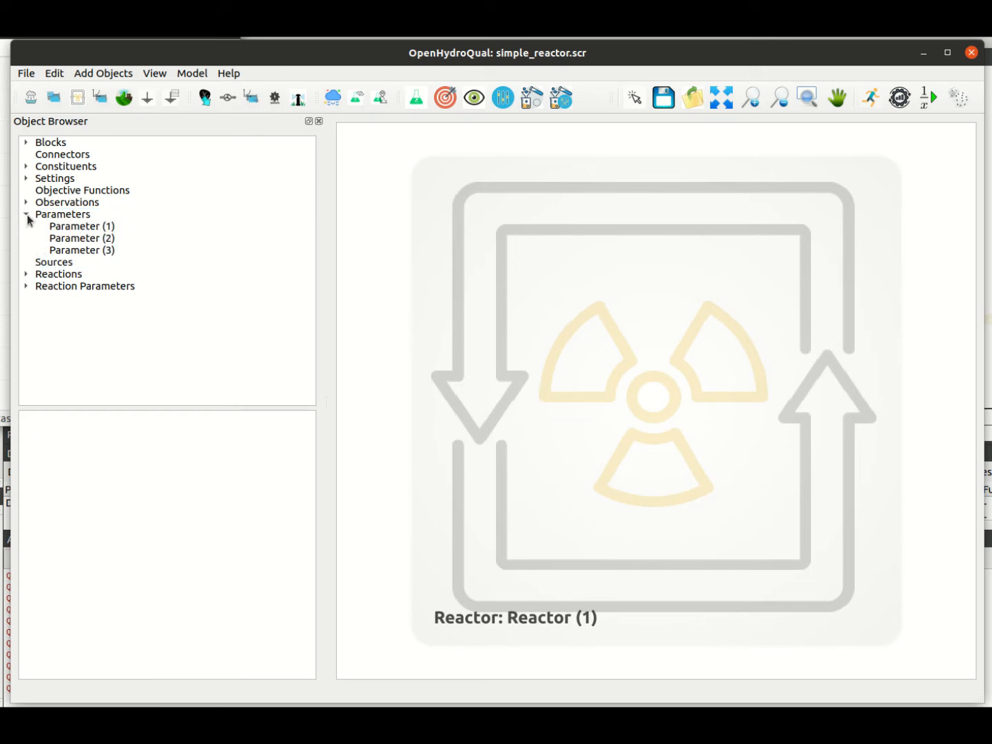
click(82, 230)
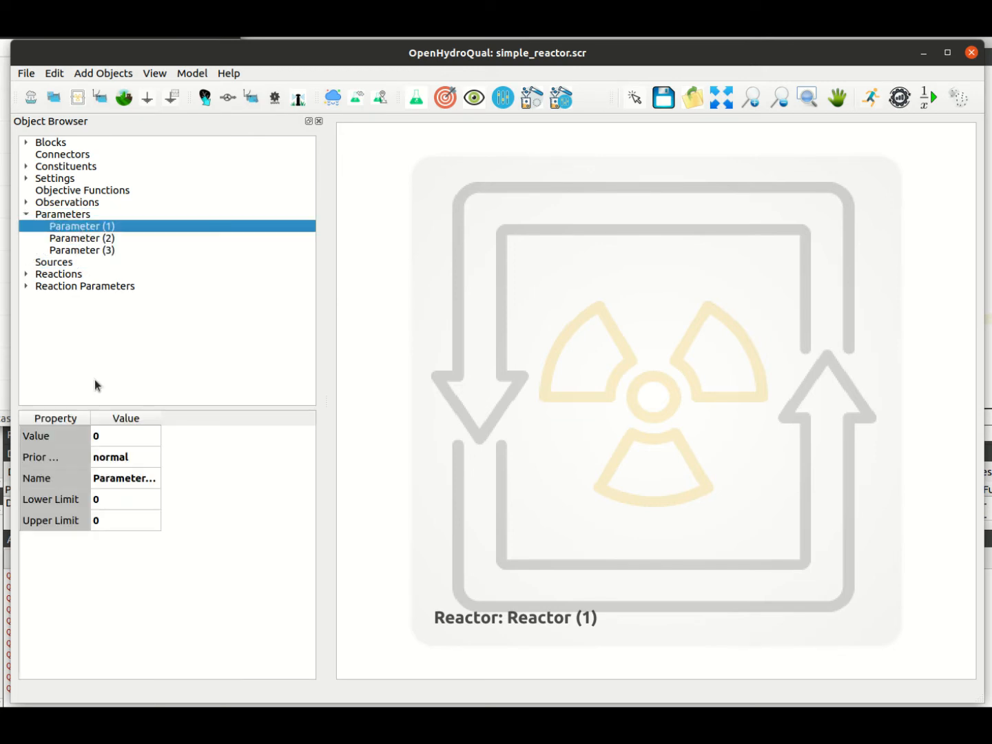
Rename Parameter (1) as kd_param
double_click(108, 478)
text(kd)
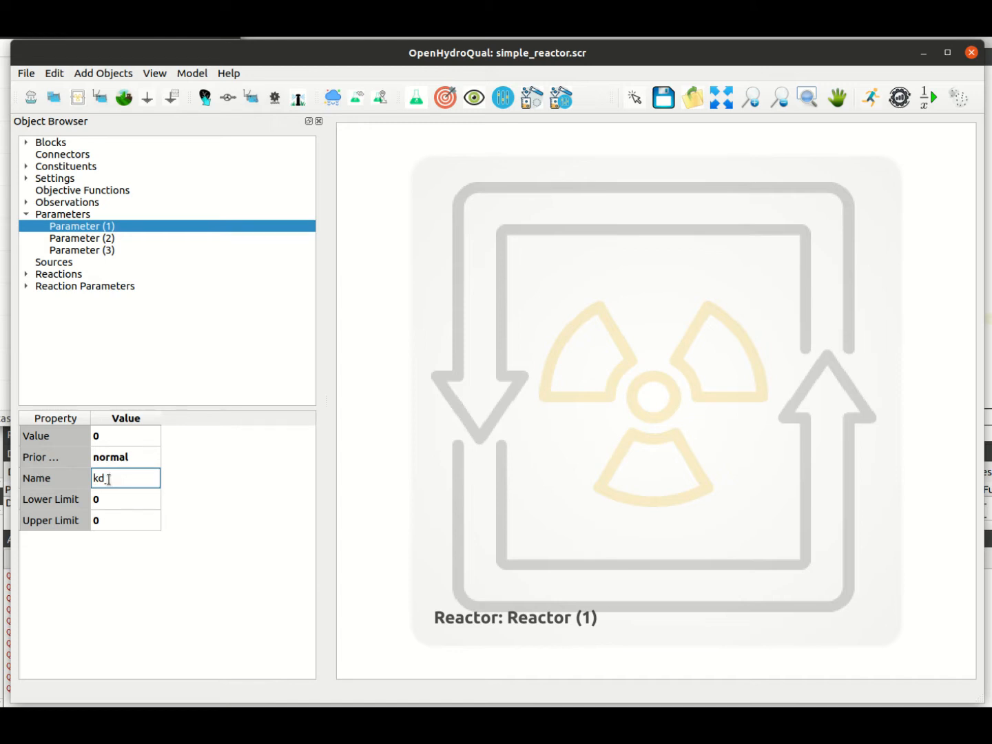
text(_param)
key(Return)
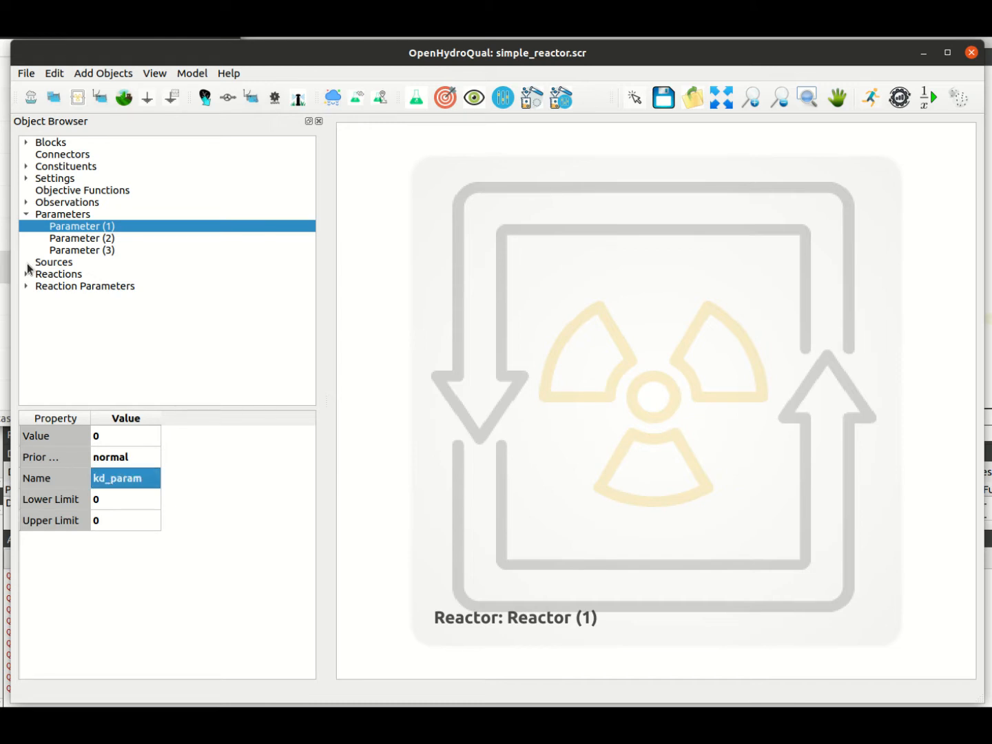
Rename Parameter (2) as ini_conc_param
click(96, 239)
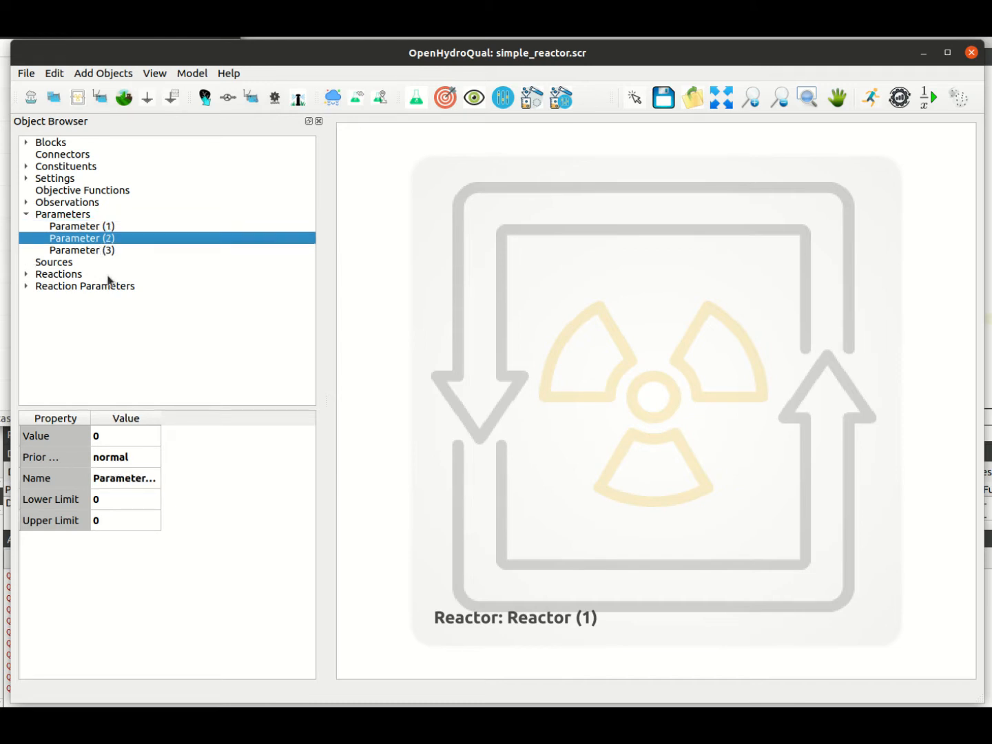
double_click(115, 480)
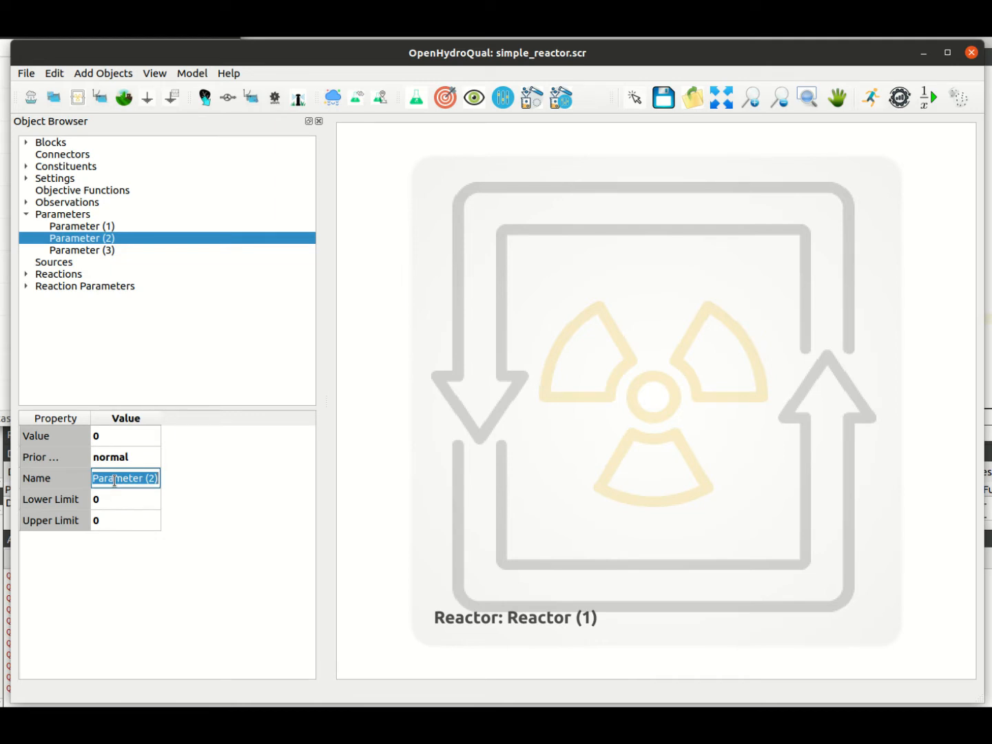
text(i)
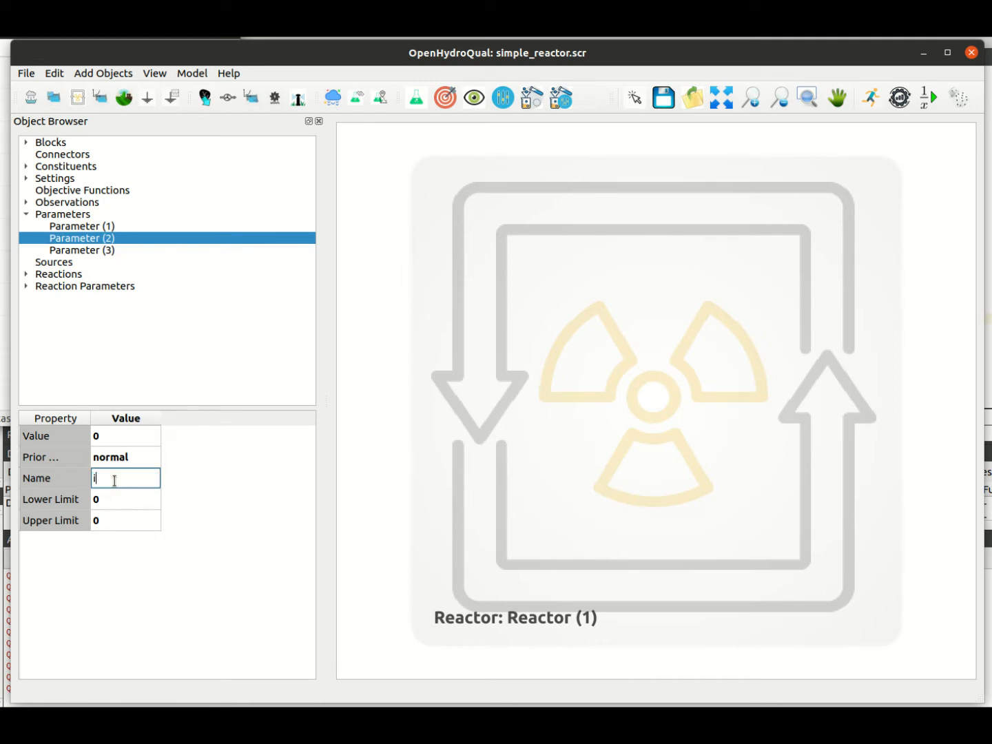
text(ni_conc_param)
key(Return)
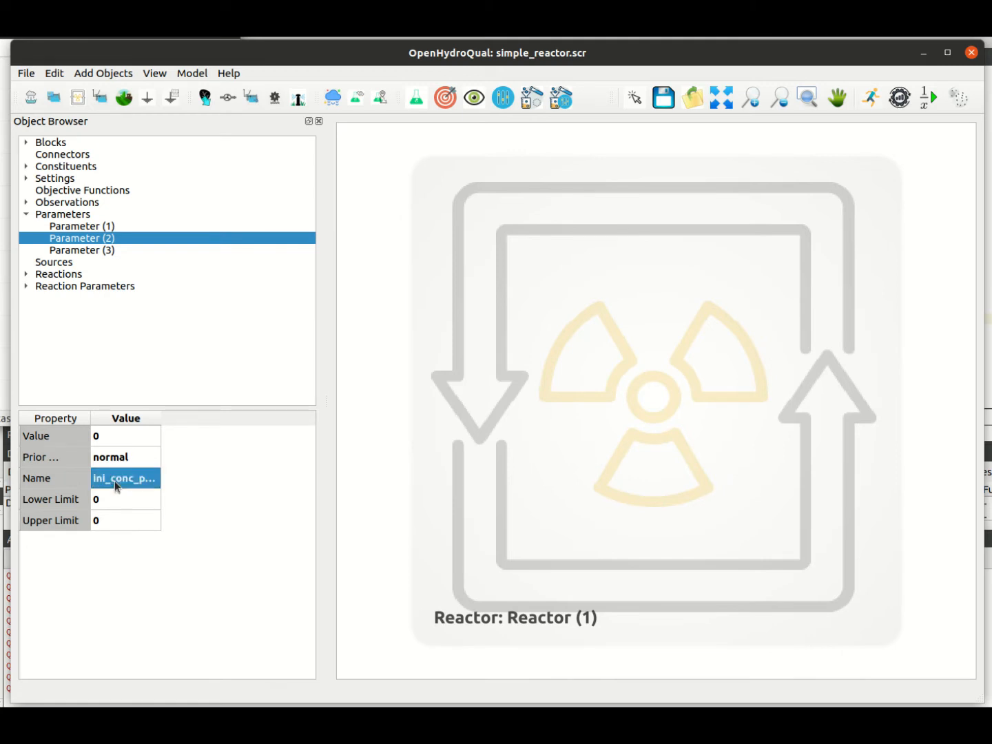
Rename Parameter (3) as error_std and refresh the object tree
click(109, 252)
click(115, 485)
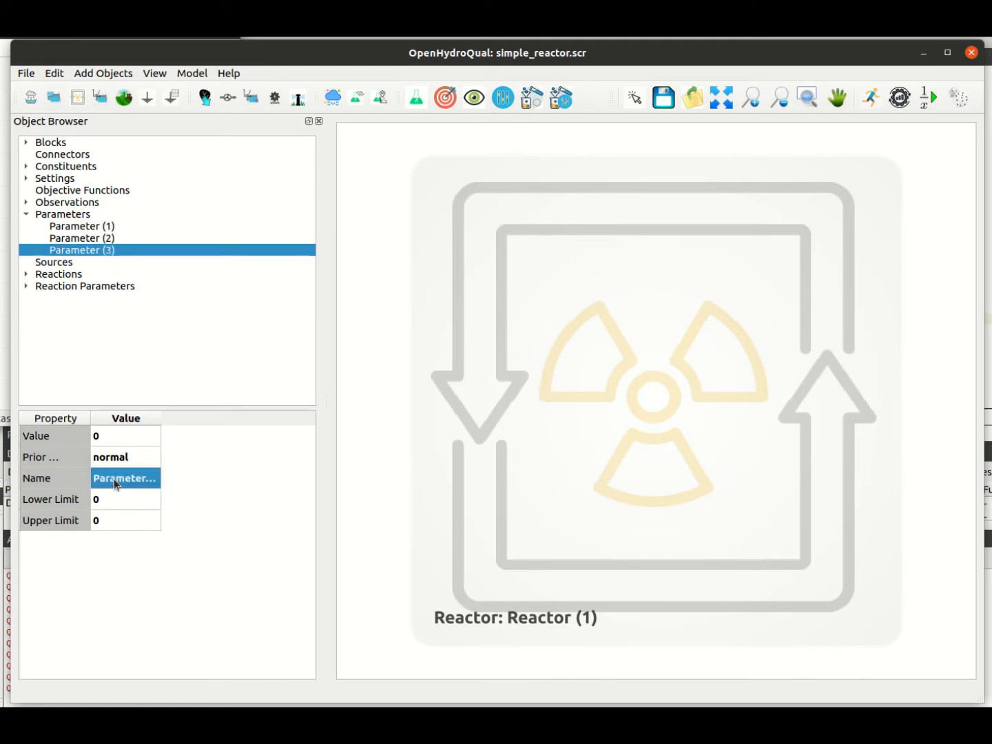
text(error_std)
key(Return)
click(92, 233)
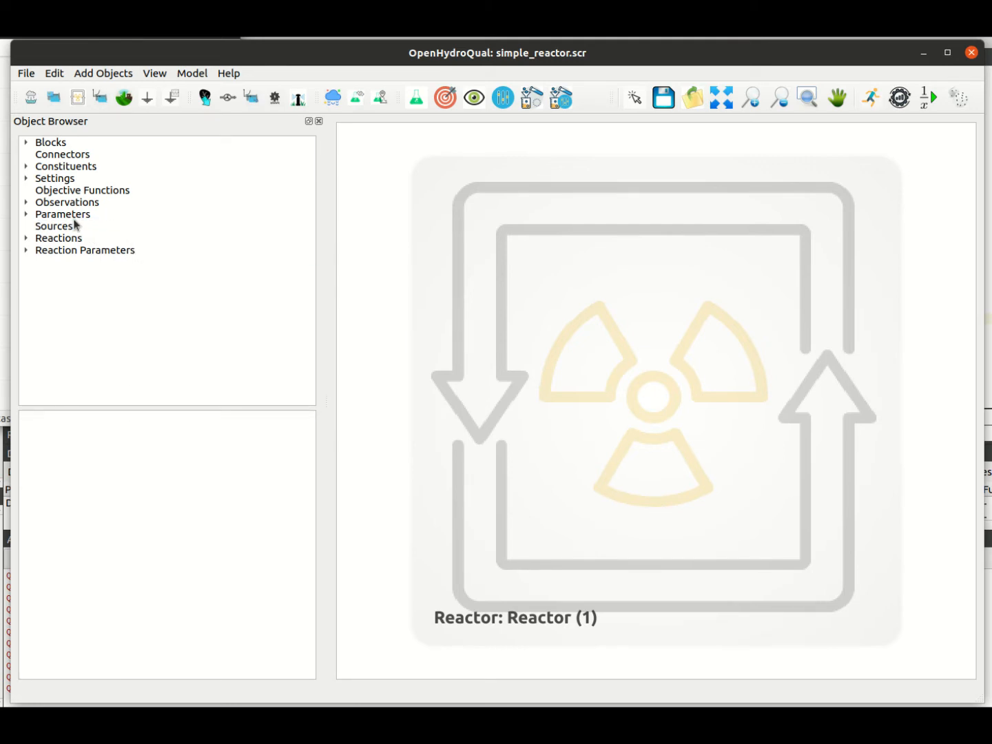
Set the value of the kd_param parameter to 1 and widen the property name column to fit its full names
click(27, 215)
click(82, 228)
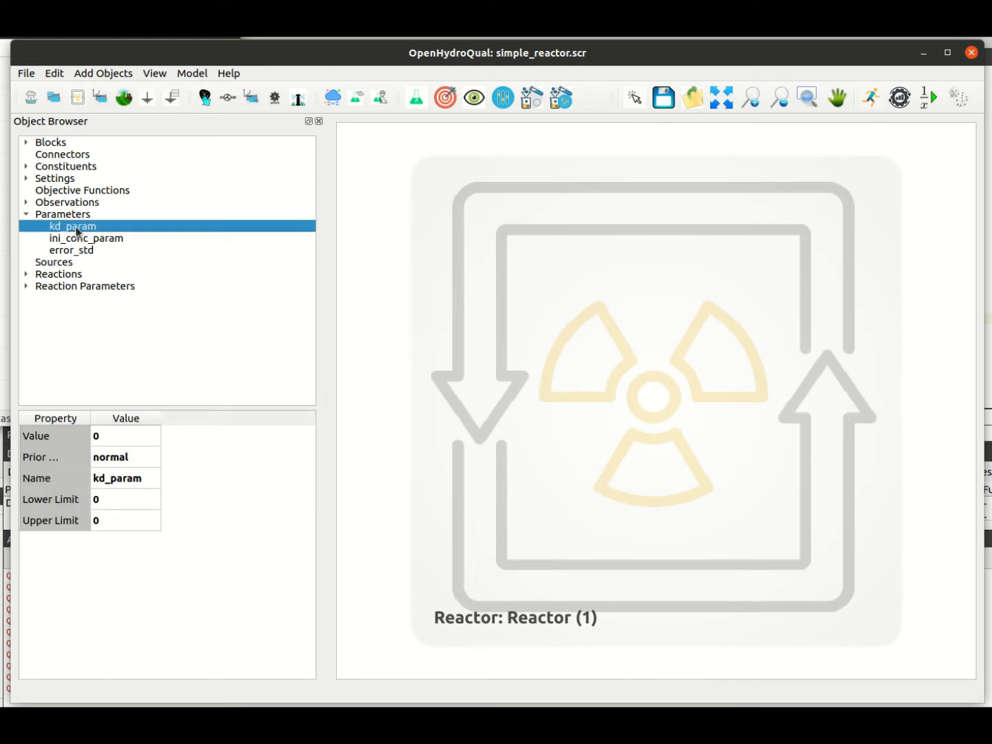
double_click(111, 441)
text(1)
key(Return)
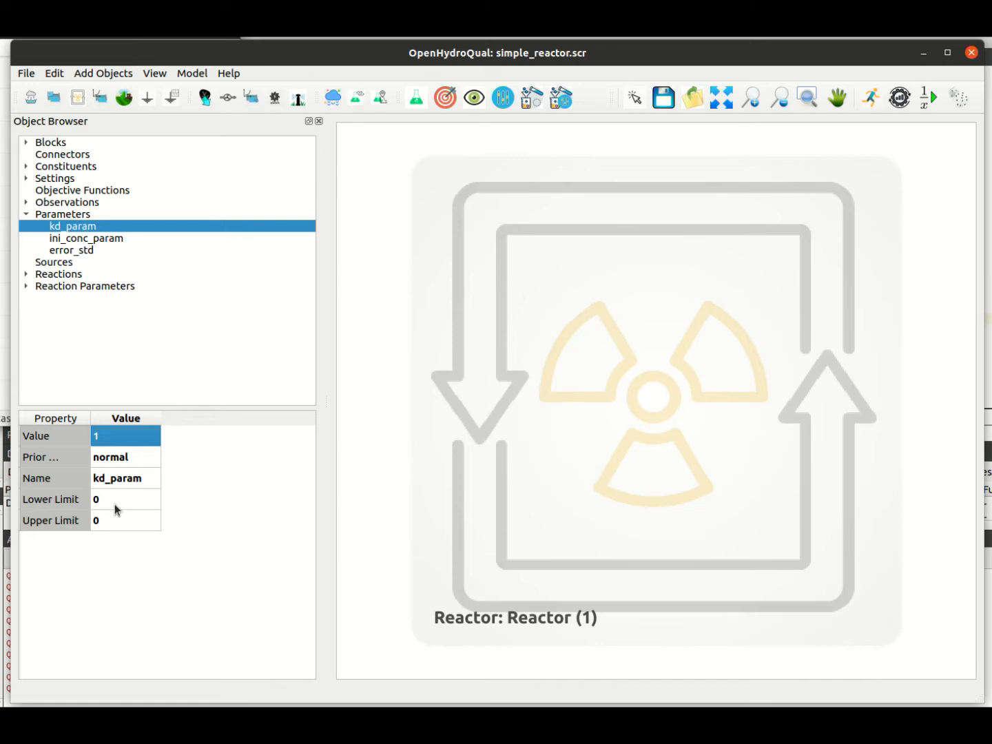
double_click(90, 419)
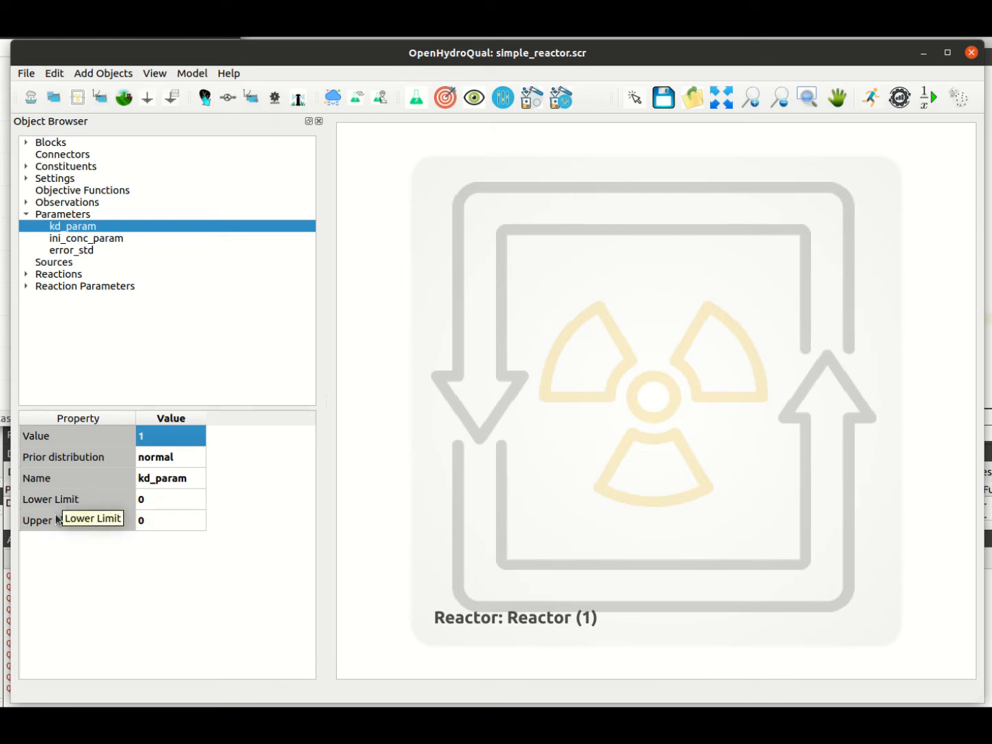
Set kd_param's upper limit to 2 and its lower limit to 0.3
double_click(151, 505)
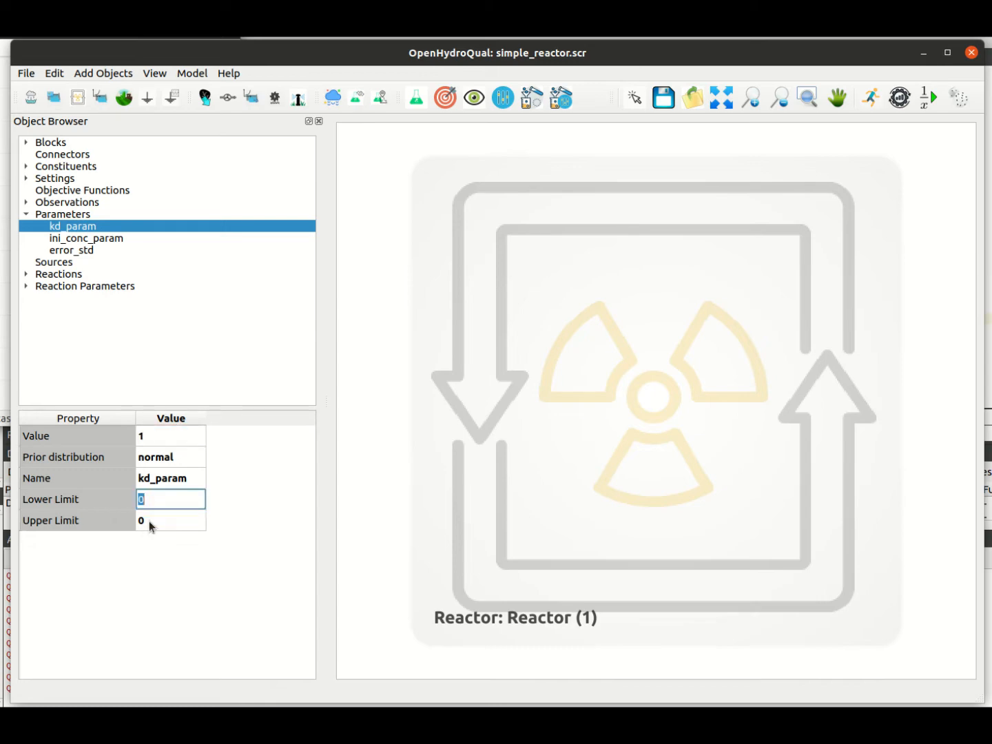
click(149, 521)
click(582, 405)
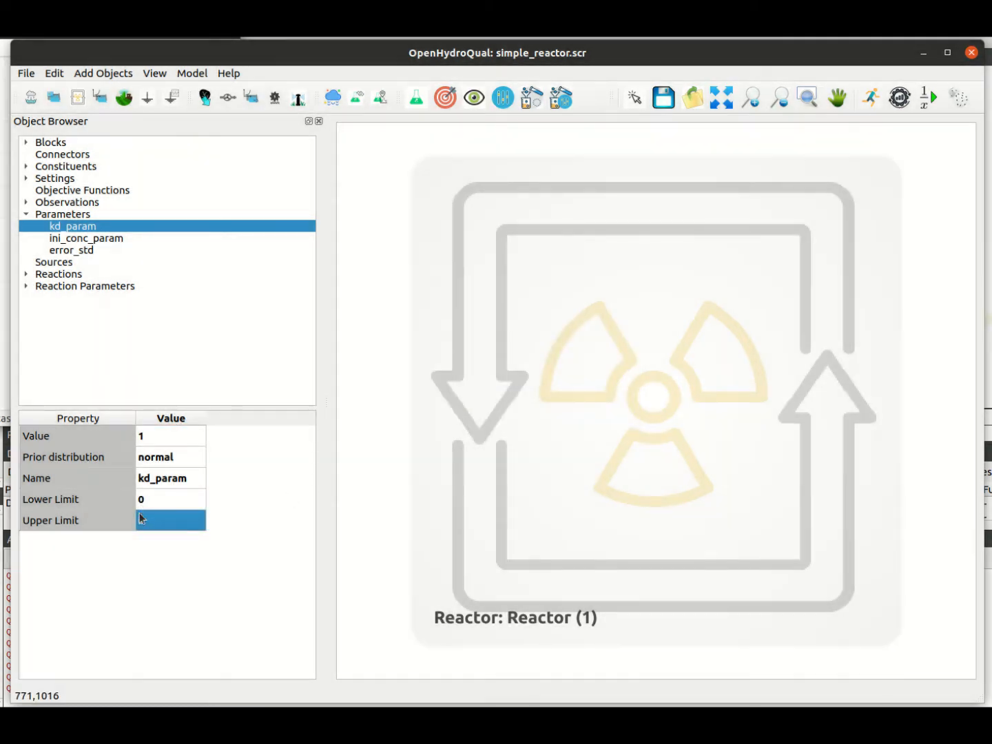
double_click(148, 519)
text(2)
key(Return)
double_click(160, 500)
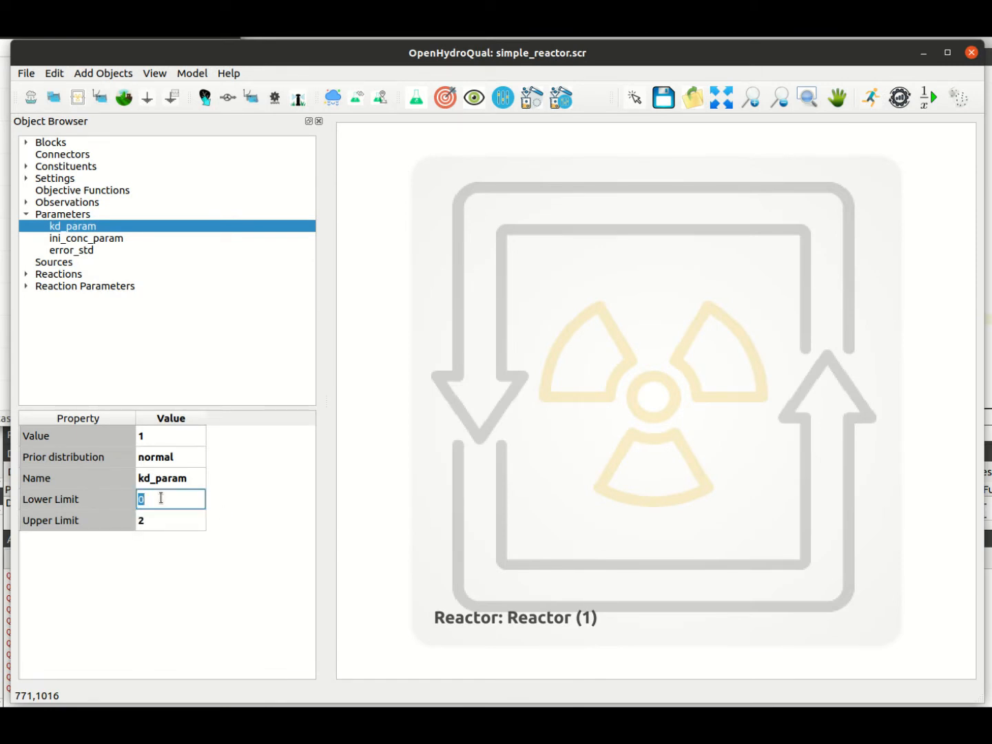
text(0.3)
key(Return)
Change the prior distribution of kd_param to log-normal
click(162, 455)
click(165, 455)
click(164, 458)
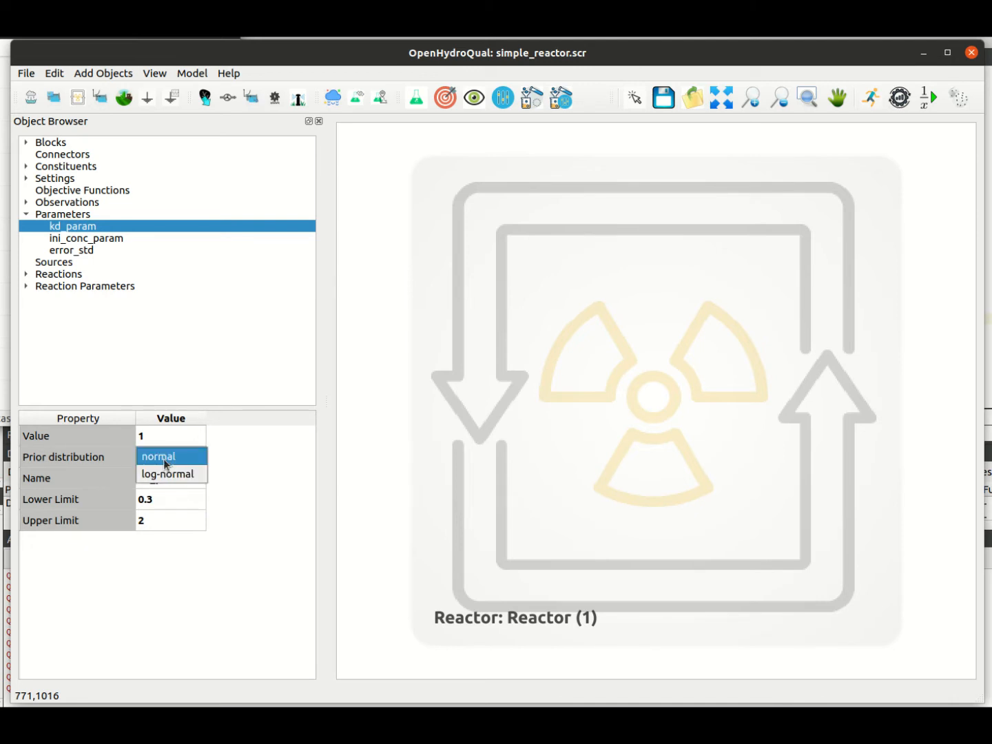
click(164, 471)
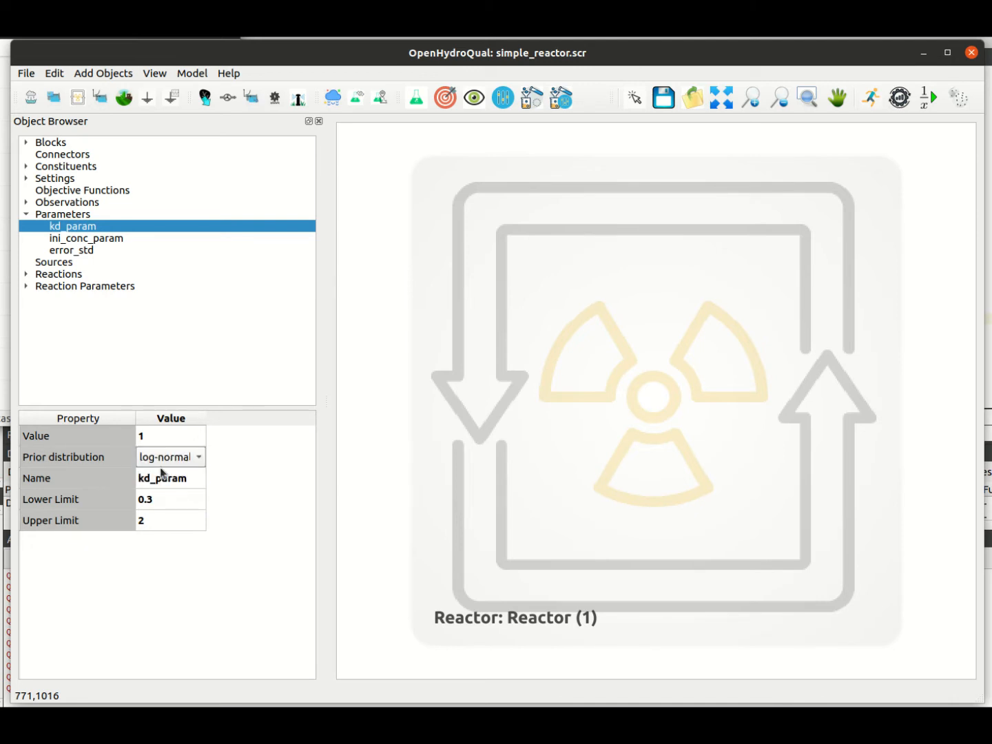
click(155, 520)
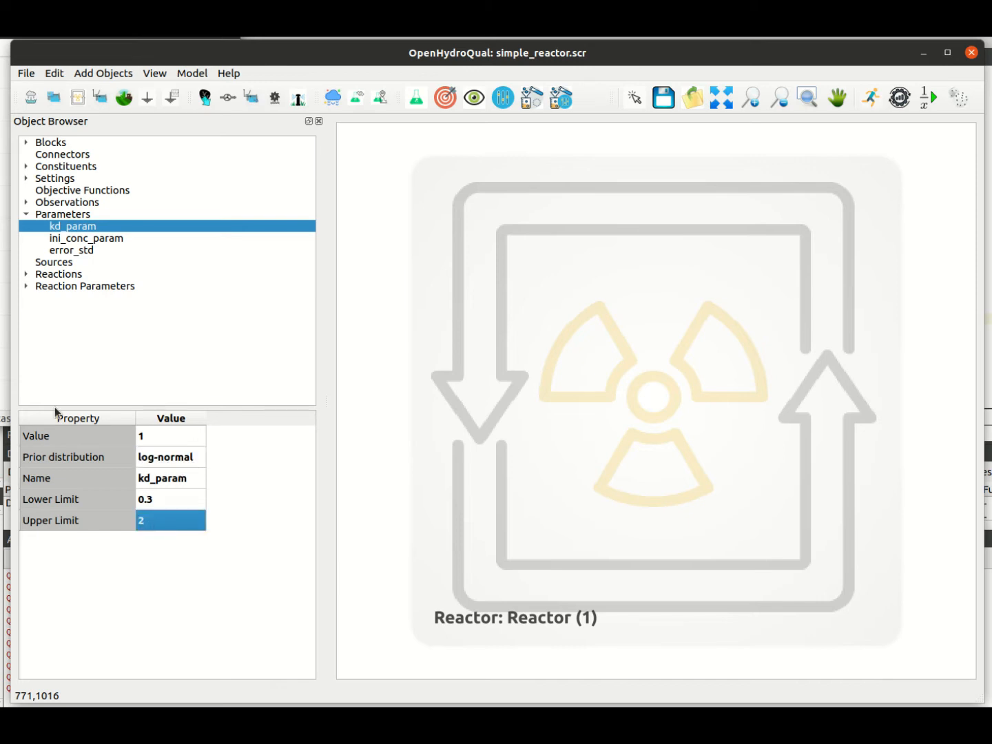
Set the value of the ini_conc_param parameter to 1
click(71, 242)
click(153, 436)
click(153, 435)
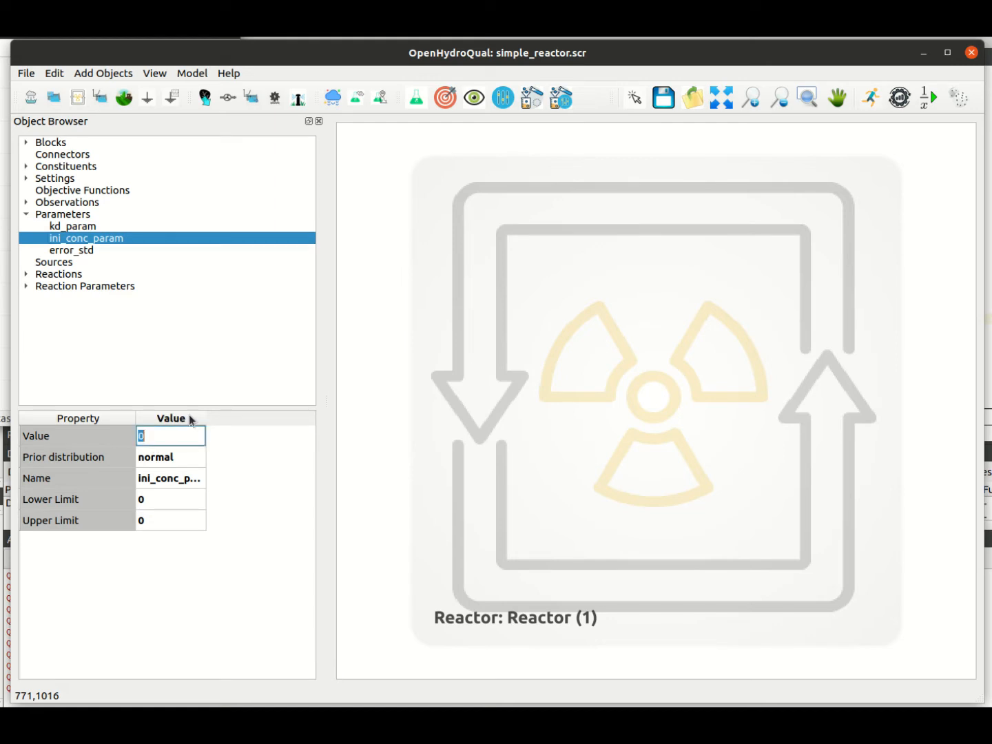
text(1)
key(Return)
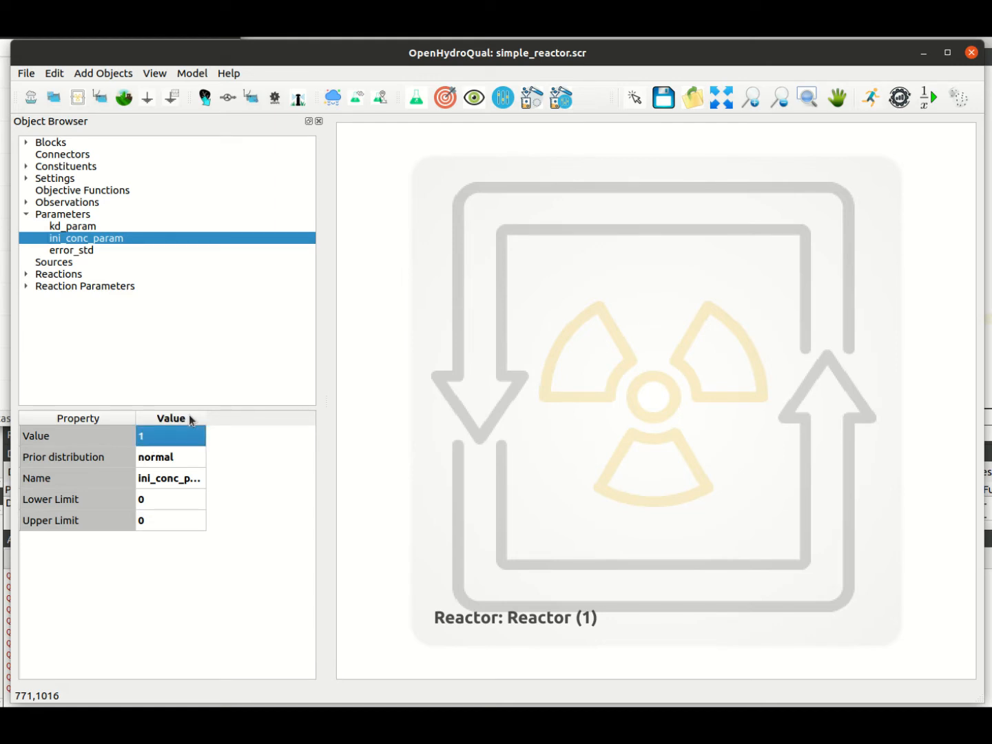
Set ini_conc_param's upper limit to 2 and its lower limit to 0.7
click(151, 523)
click(152, 522)
text(2)
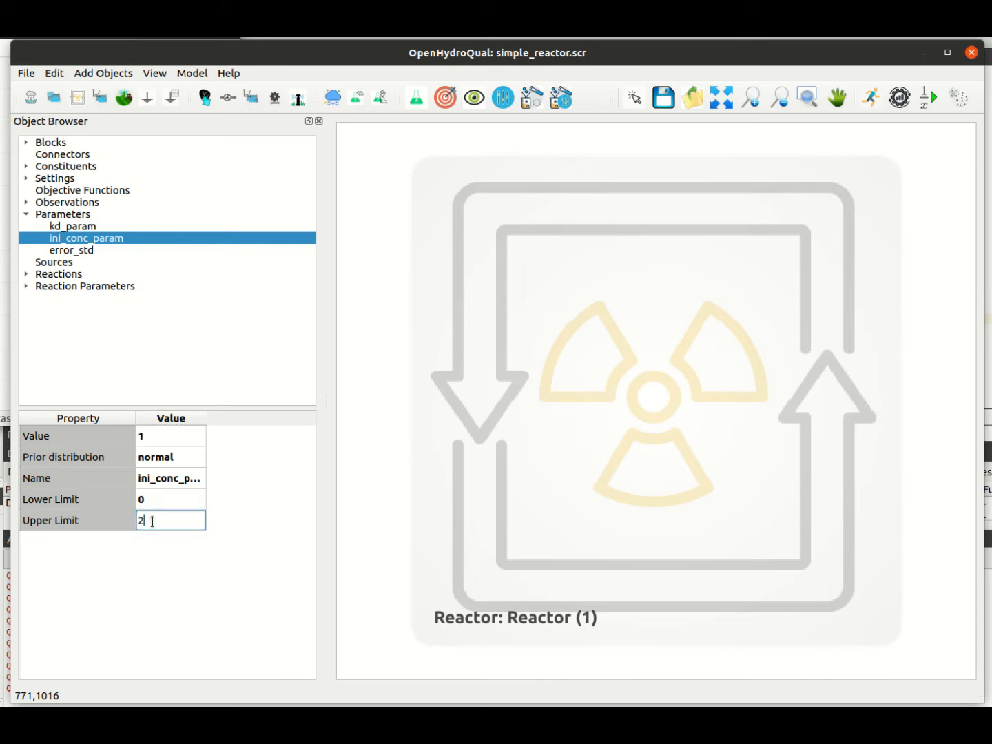
key(Return)
click(161, 503)
click(161, 503)
text(0.7)
key(Return)
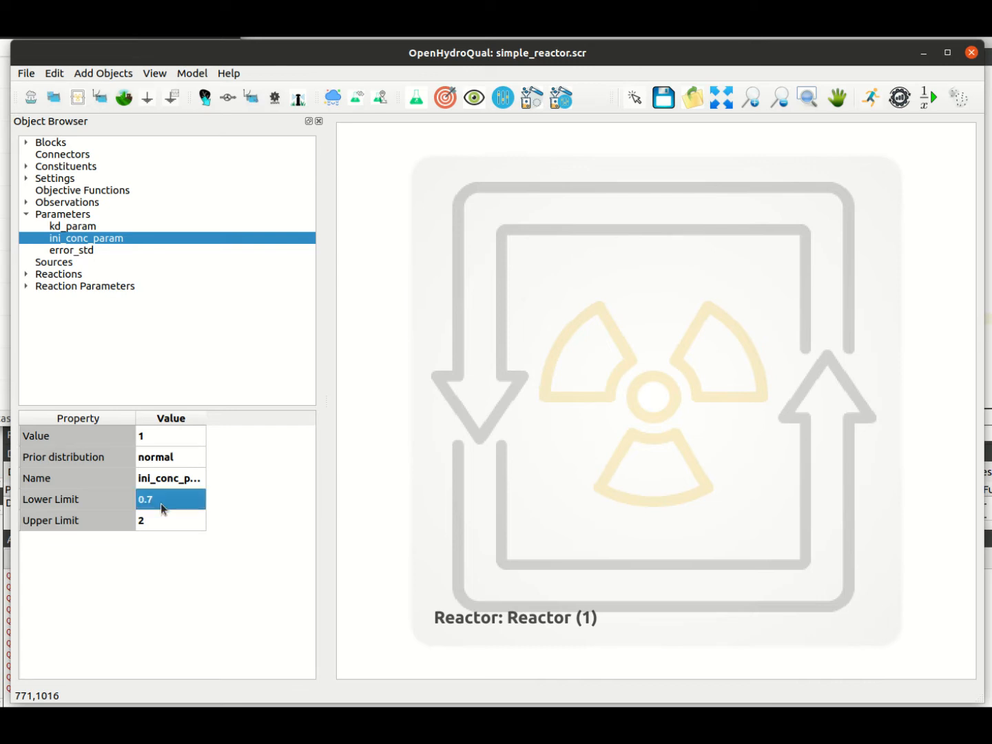
click(171, 461)
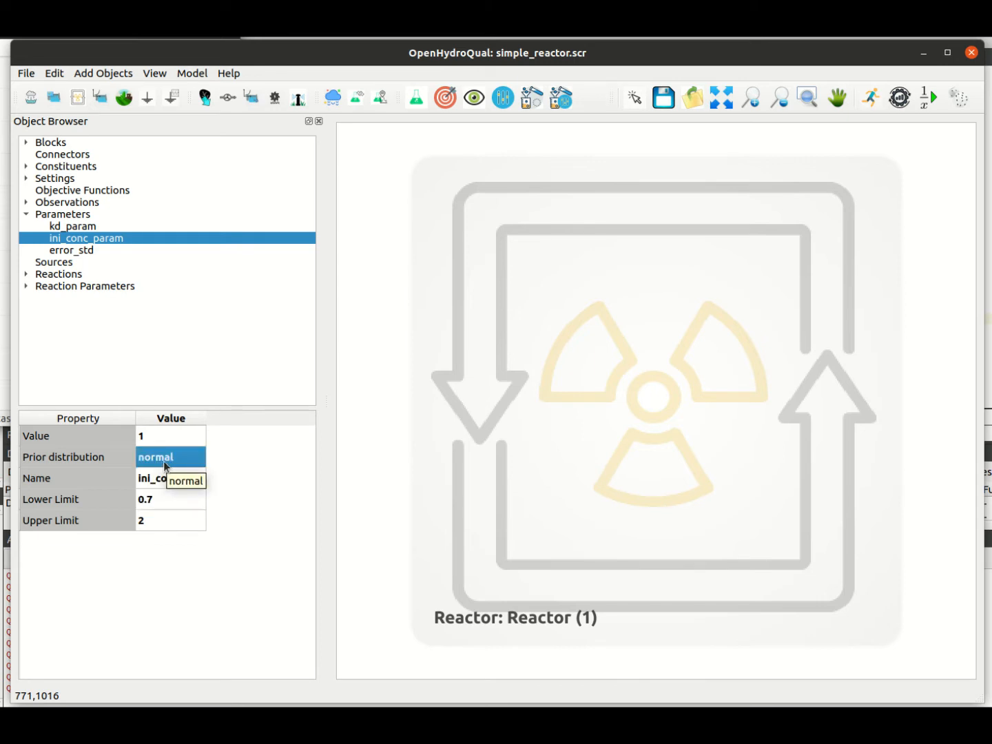
Plot the observed data time series of the observed_concetration observation to examine its scatter, and close the plot
click(70, 252)
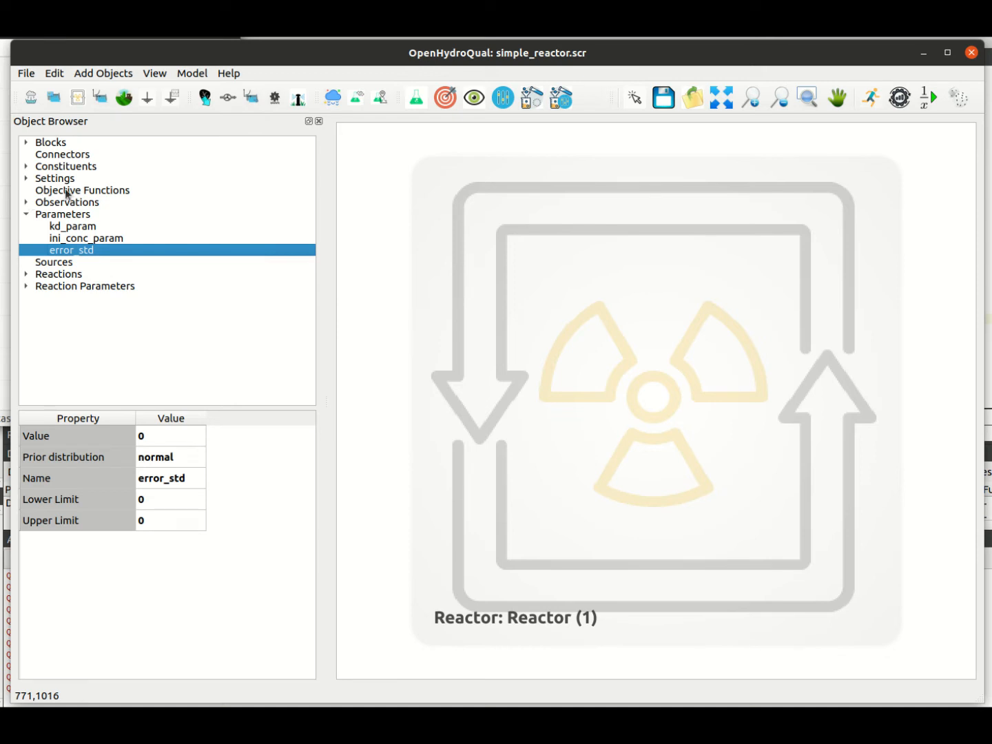
click(29, 201)
click(78, 215)
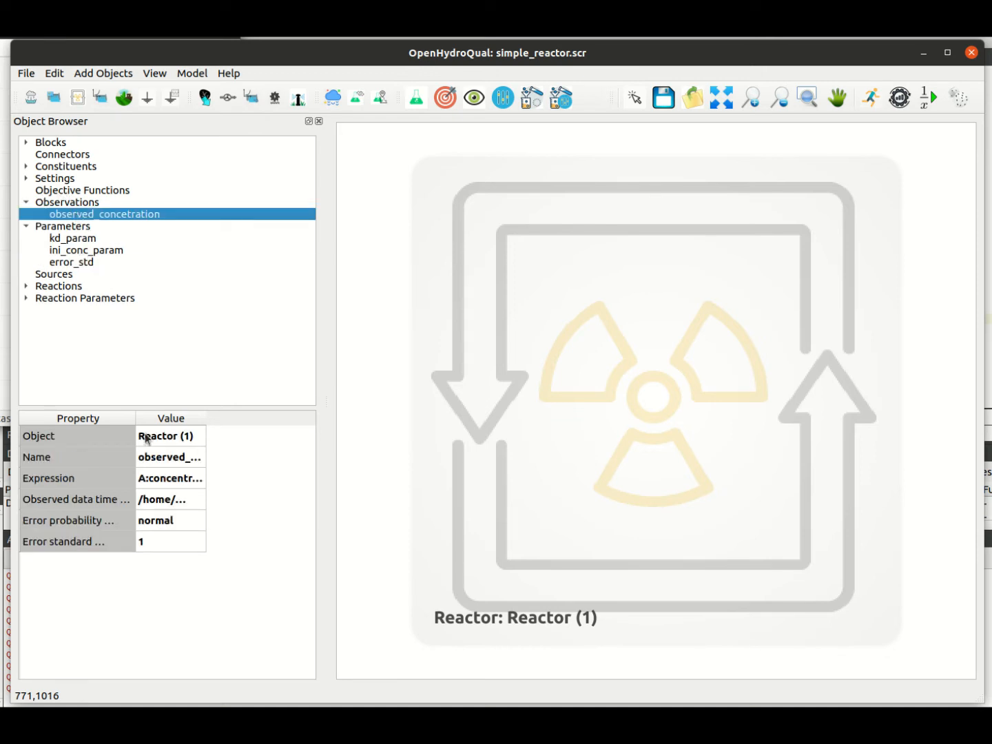
right_click(165, 498)
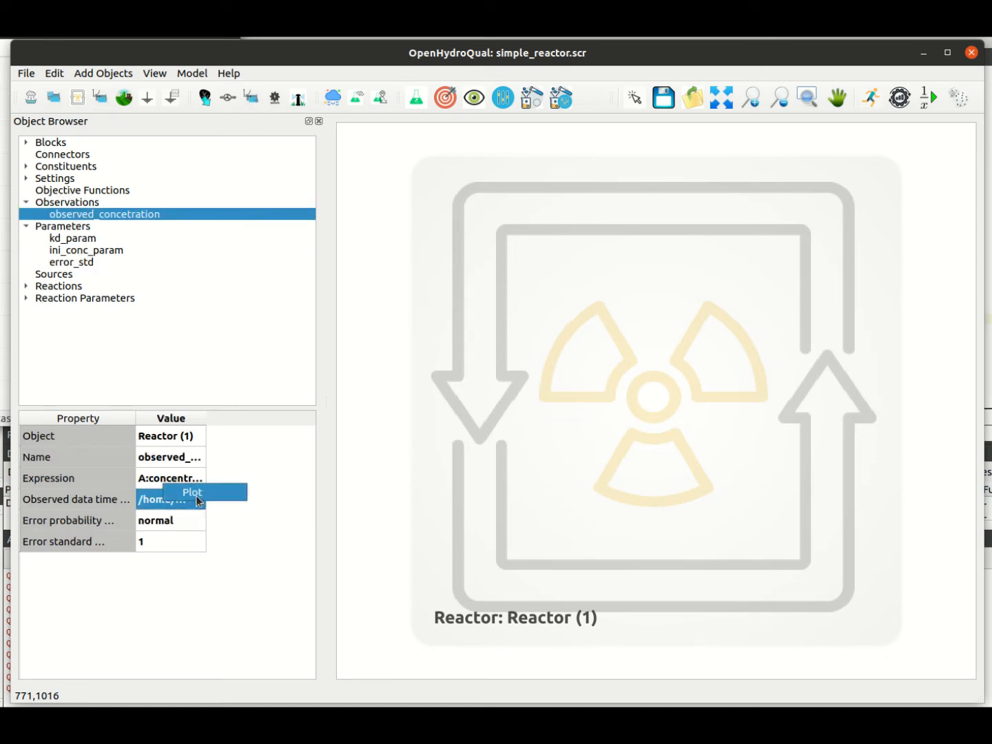
click(202, 496)
drag(158, 269, 438, 218)
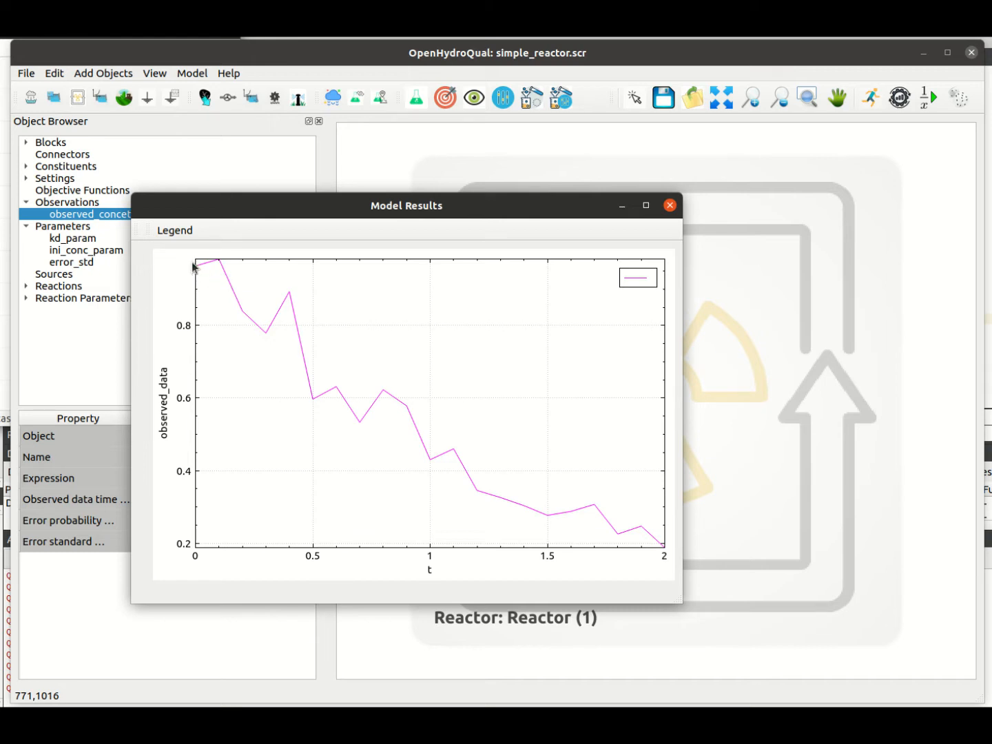
click(670, 206)
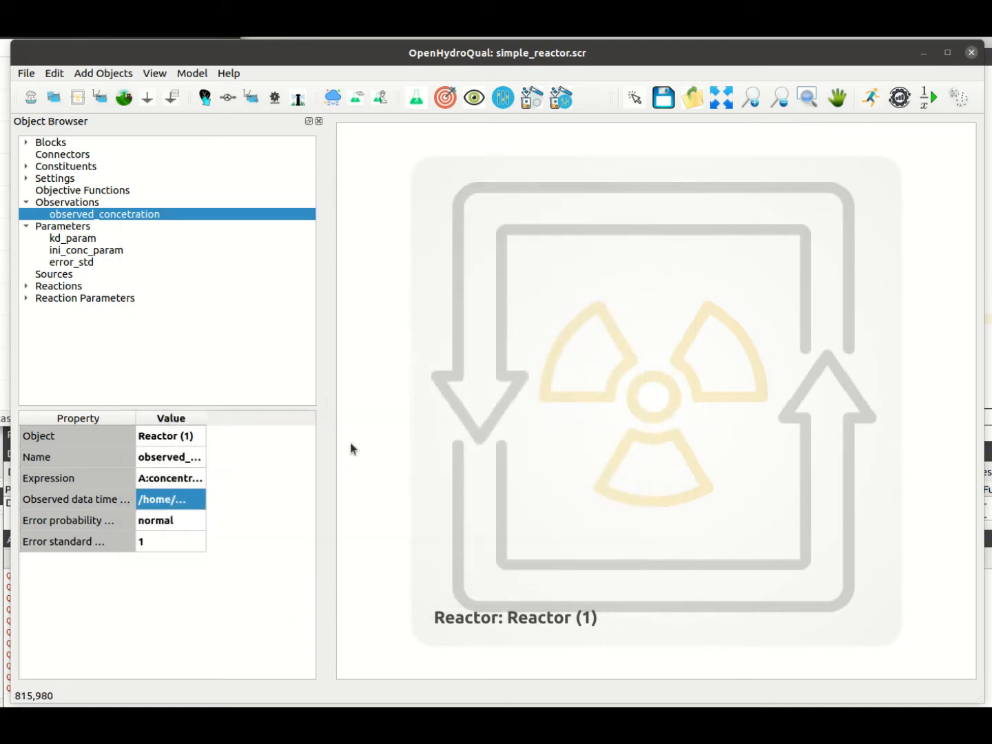
Set the error_std parameter's value to 0.1 and its prior distribution to log-normal
click(71, 264)
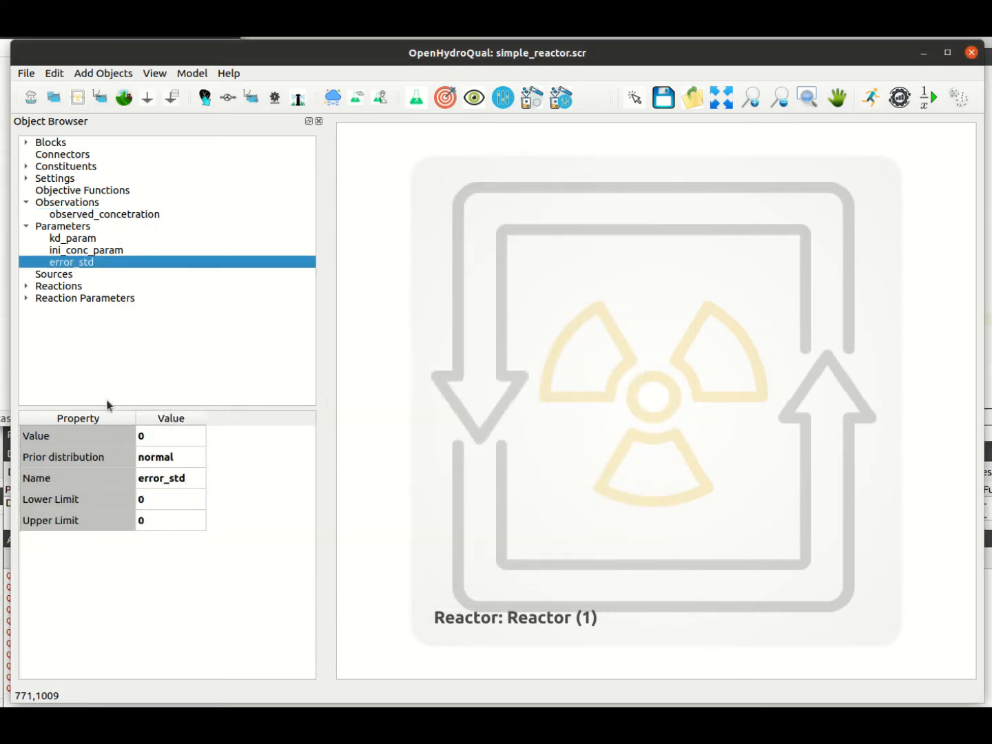
double_click(151, 436)
text(0.1)
key(Return)
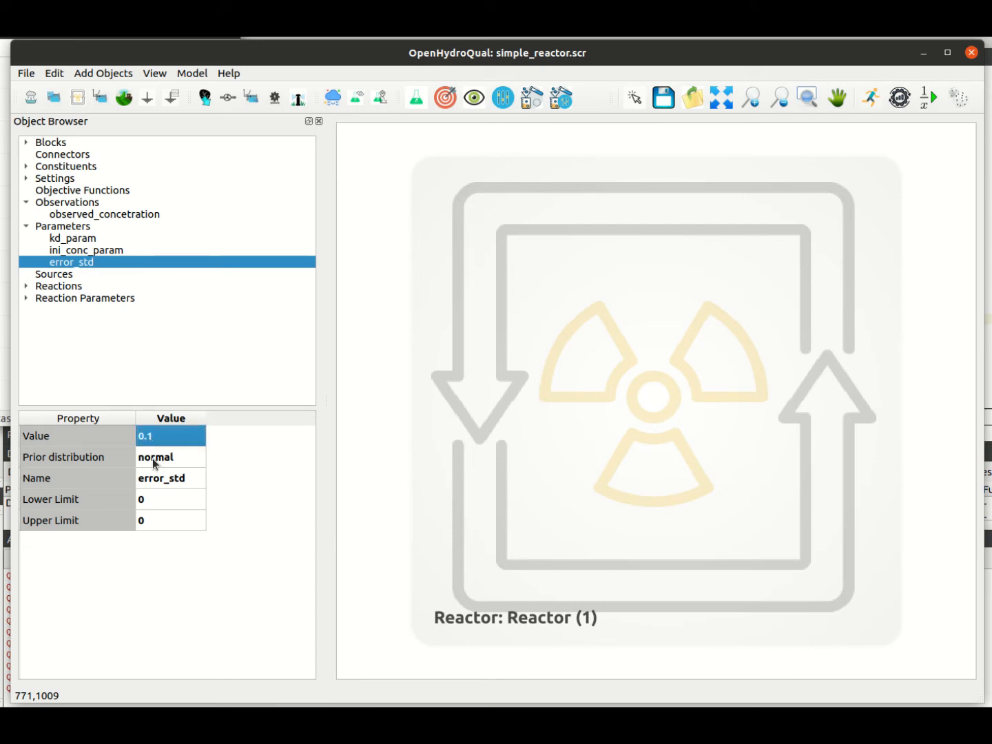
click(159, 461)
click(164, 458)
click(164, 457)
click(154, 471)
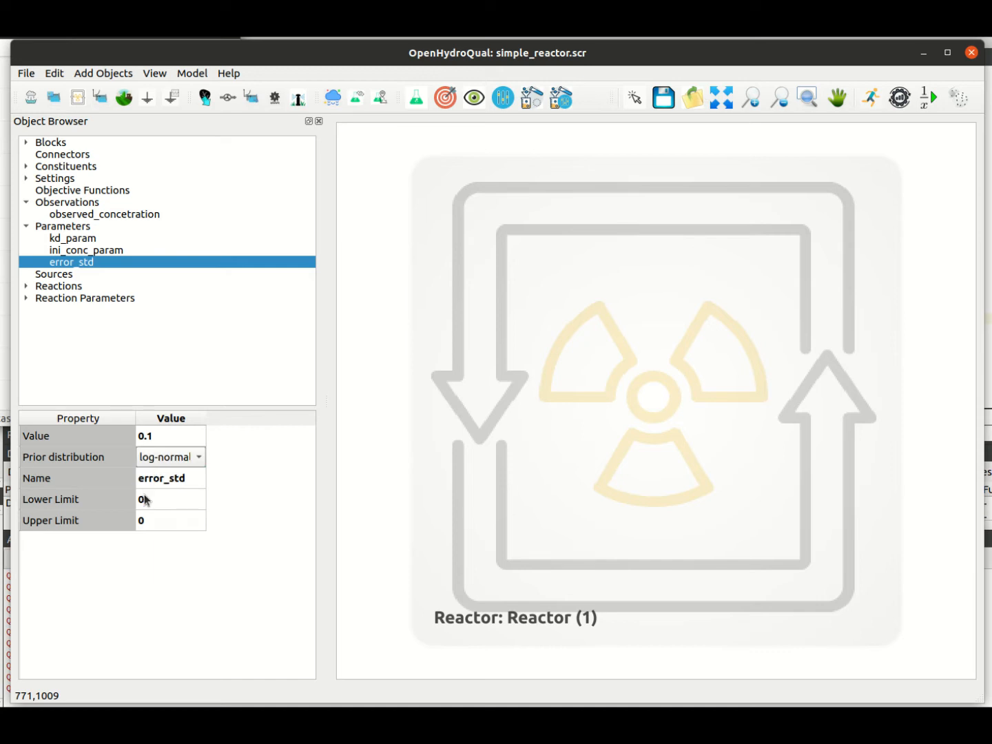
Set error_std's upper limit to 1 and its lower limit to 0.05, and show the properties of ini_conc_param
click(148, 502)
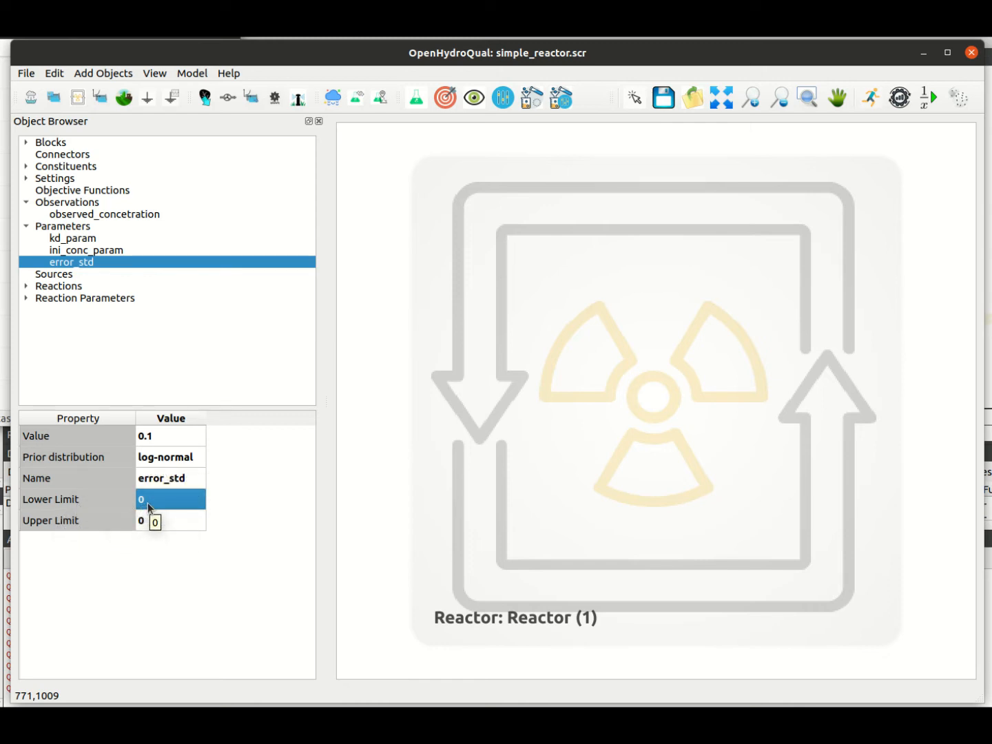
click(151, 520)
click(152, 520)
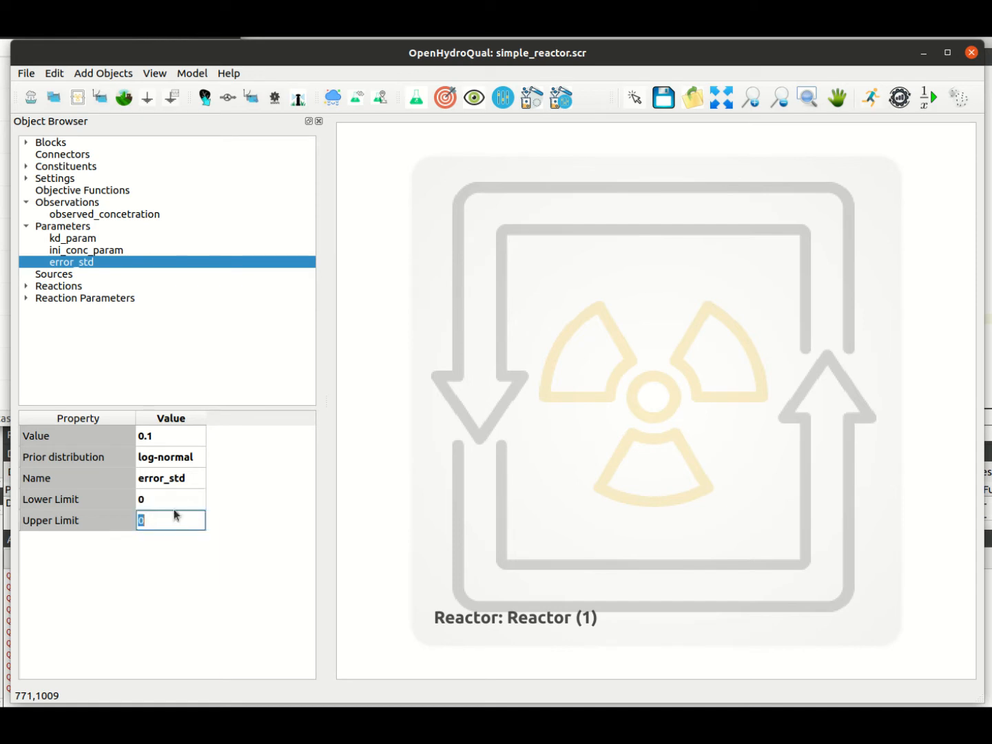
text(1)
key(Return)
click(174, 509)
click(174, 509)
text(0.05)
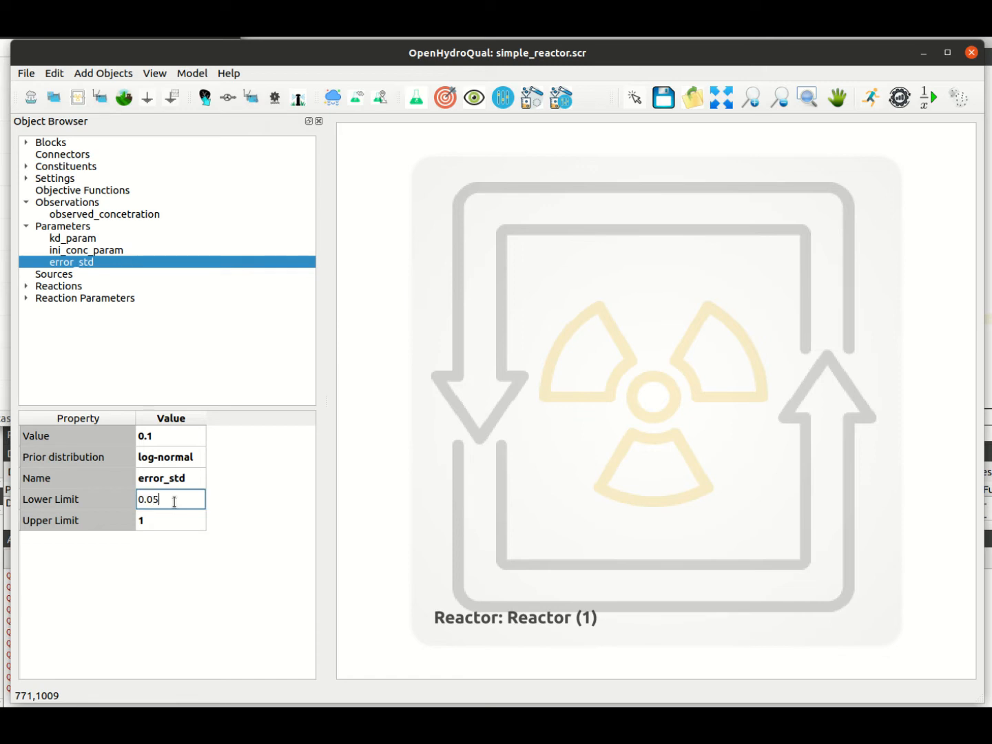
key(Return)
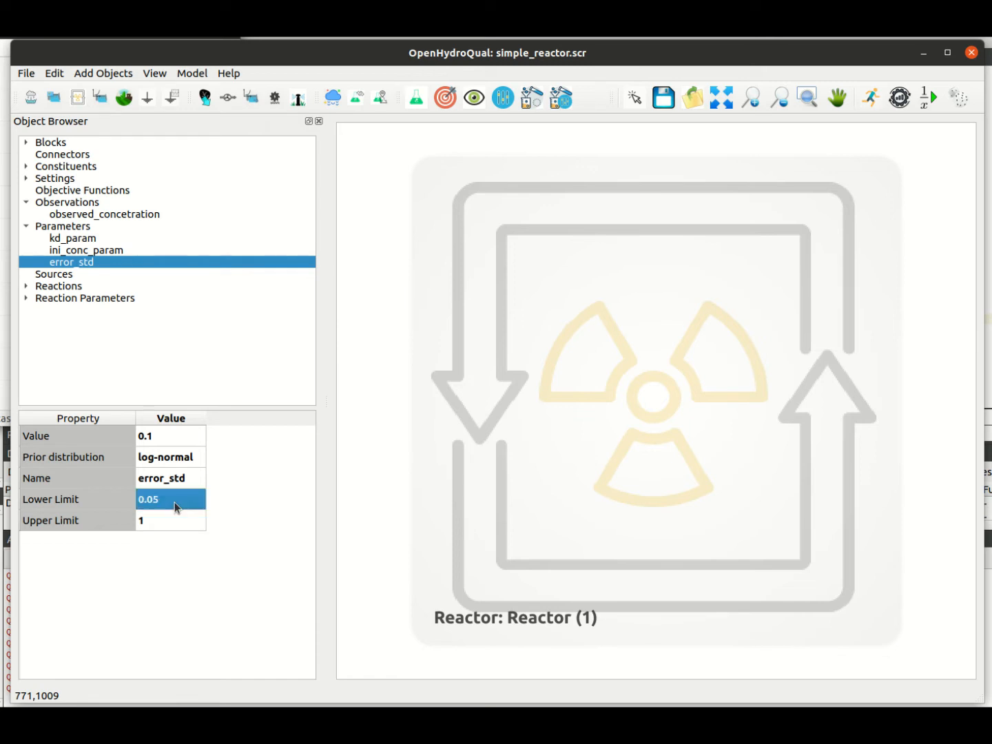
click(110, 253)
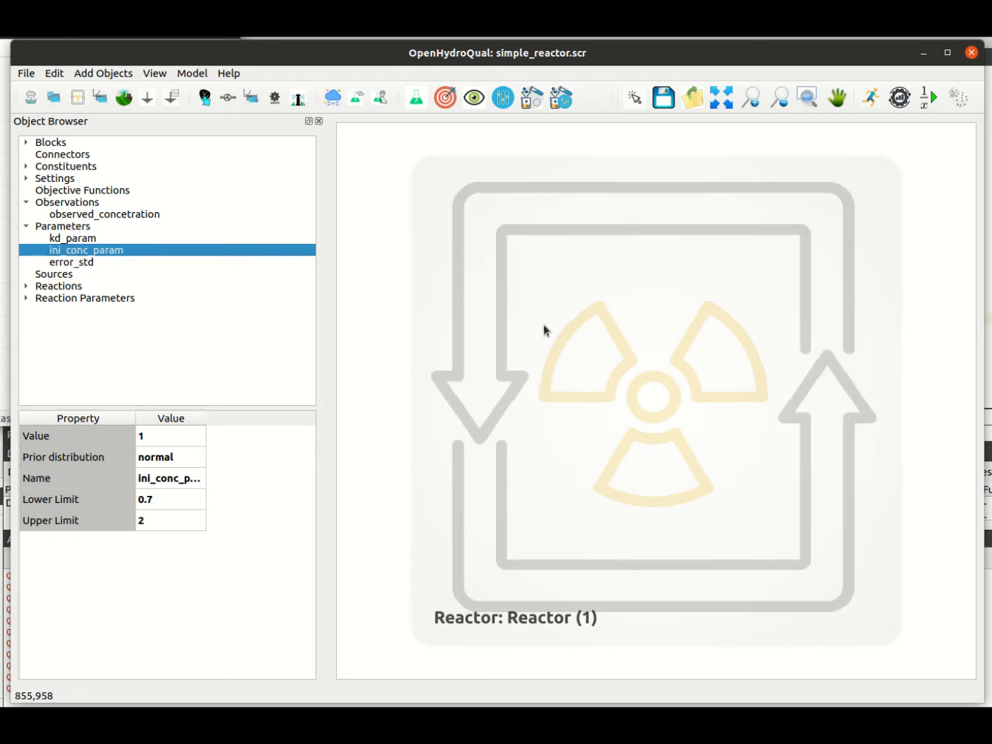
Assign kd_param to the Value property of the kd reaction parameter, dismissing the validation message
click(26, 298)
click(55, 311)
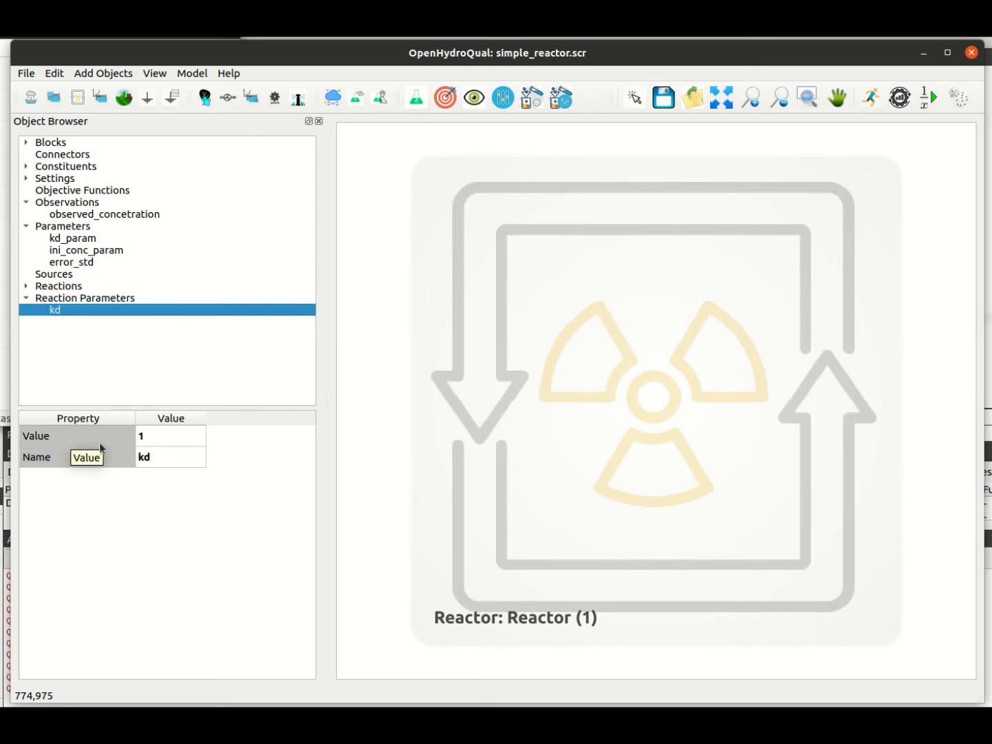
right_click(59, 437)
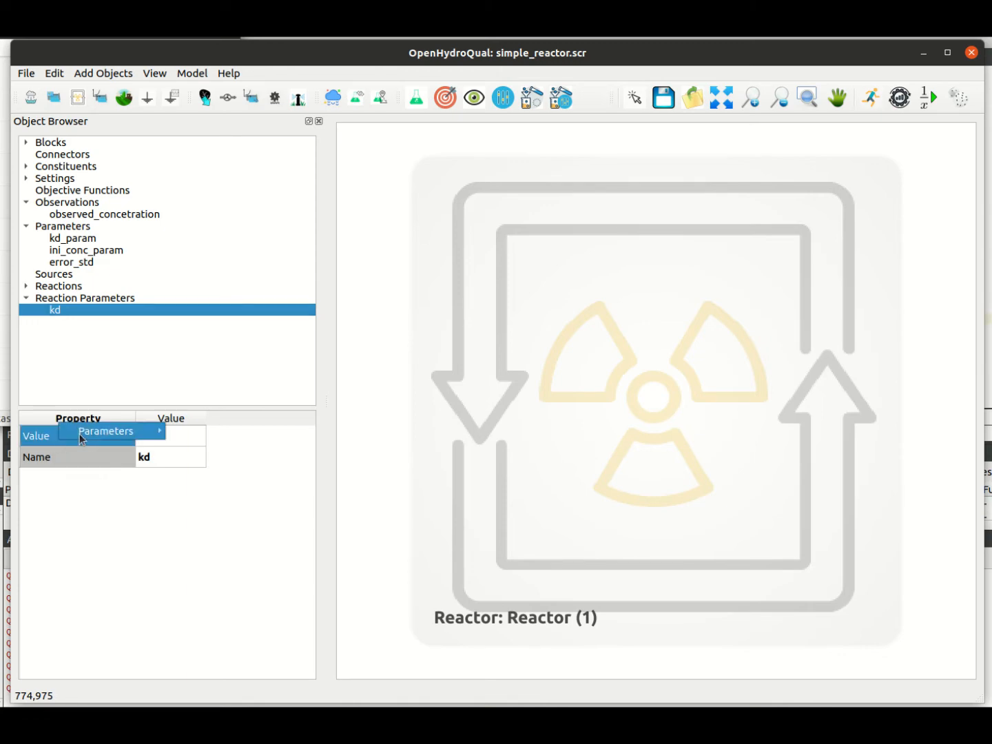
mouse_move(84, 431)
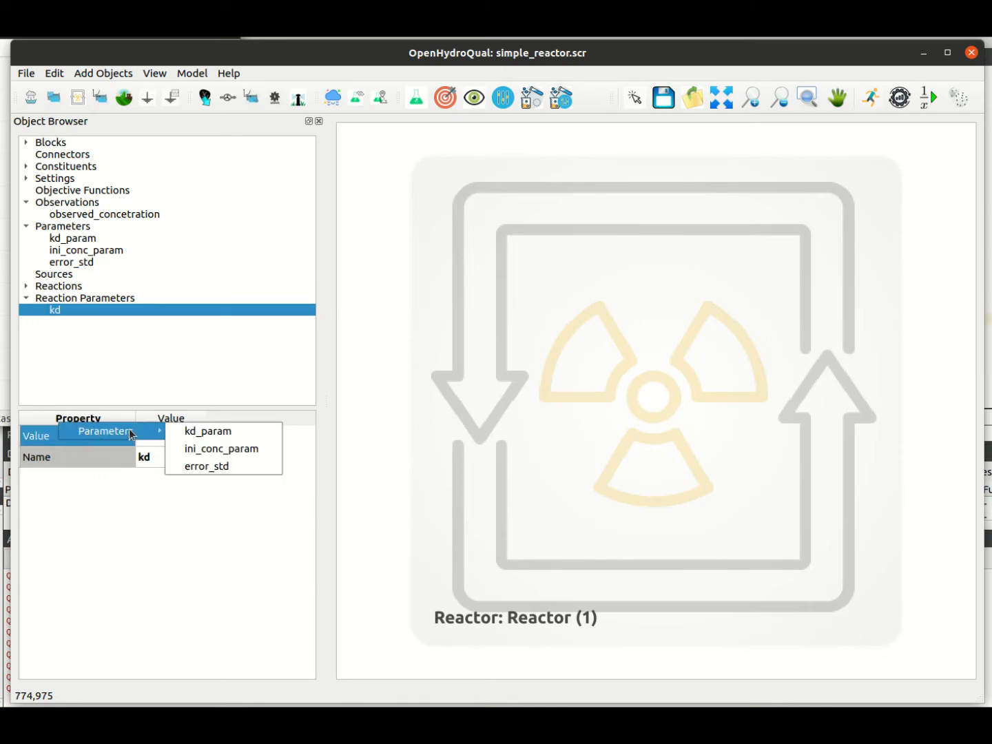
click(201, 439)
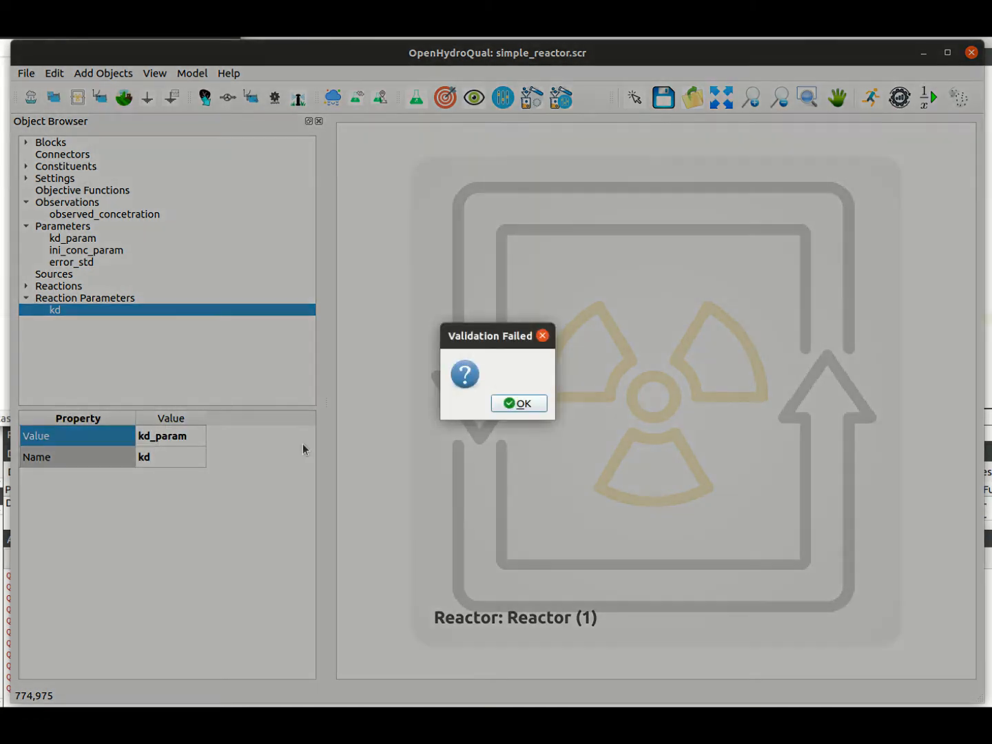
click(528, 409)
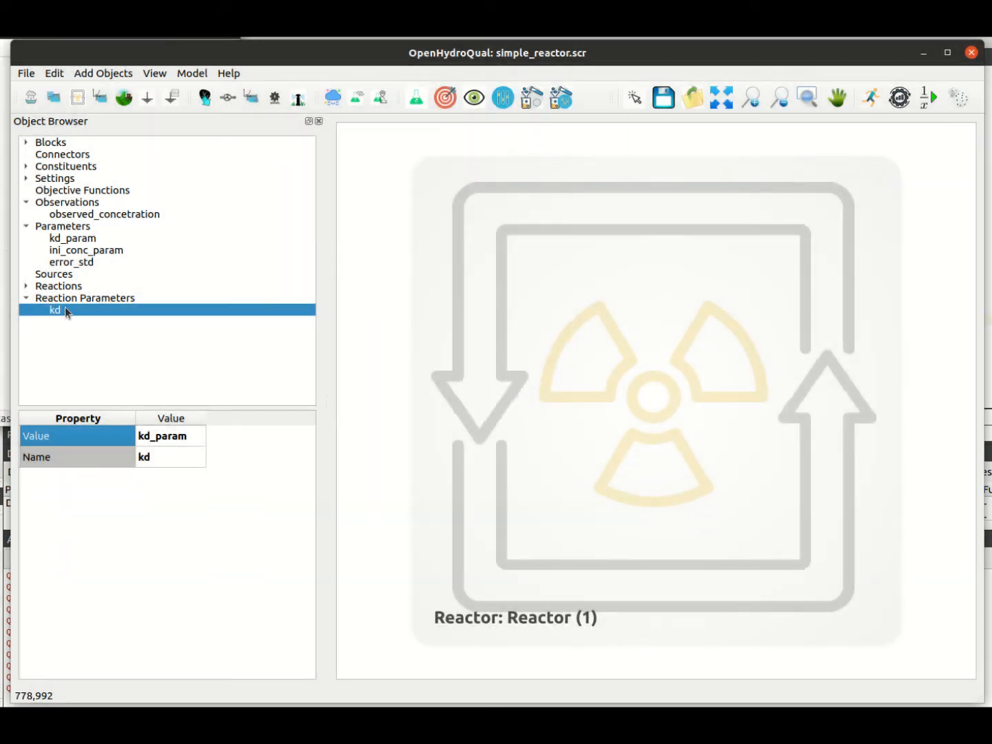
click(114, 301)
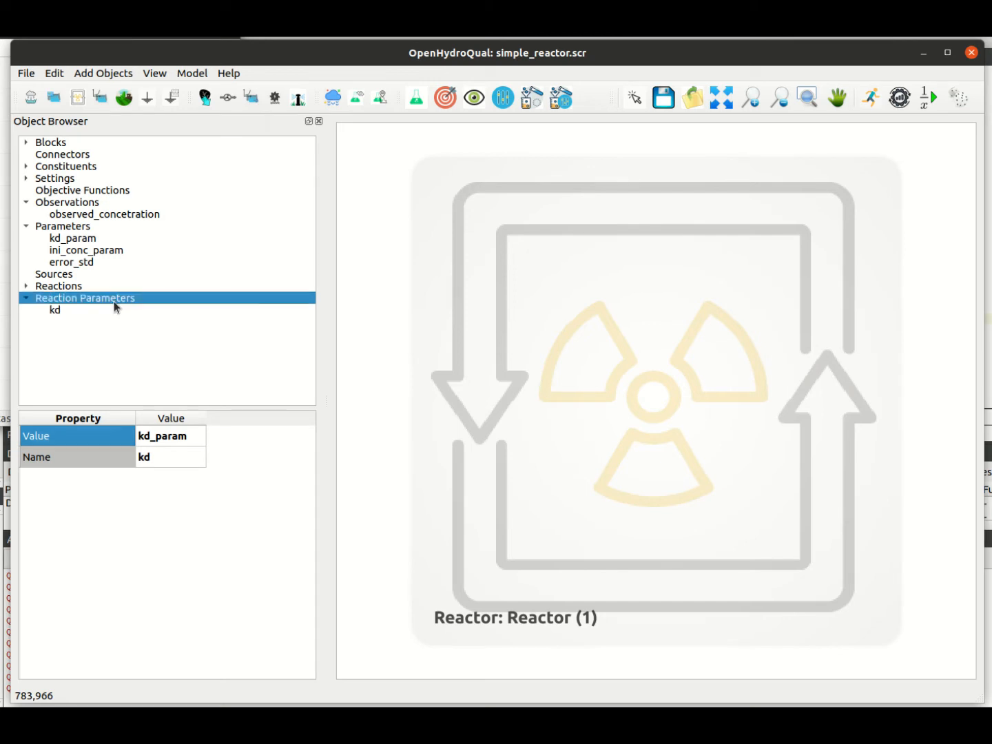
click(83, 309)
Assign ini_conc_param to the A:Concentration property of the Reactor (1) block and widen the value column
click(579, 382)
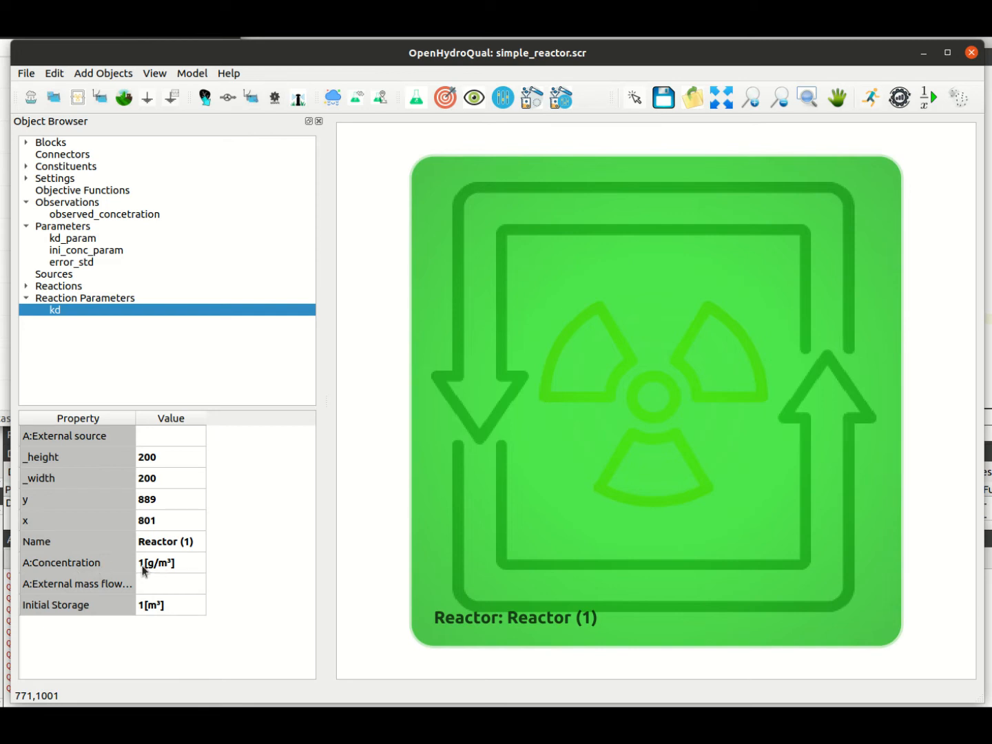
right_click(93, 568)
mouse_move(114, 557)
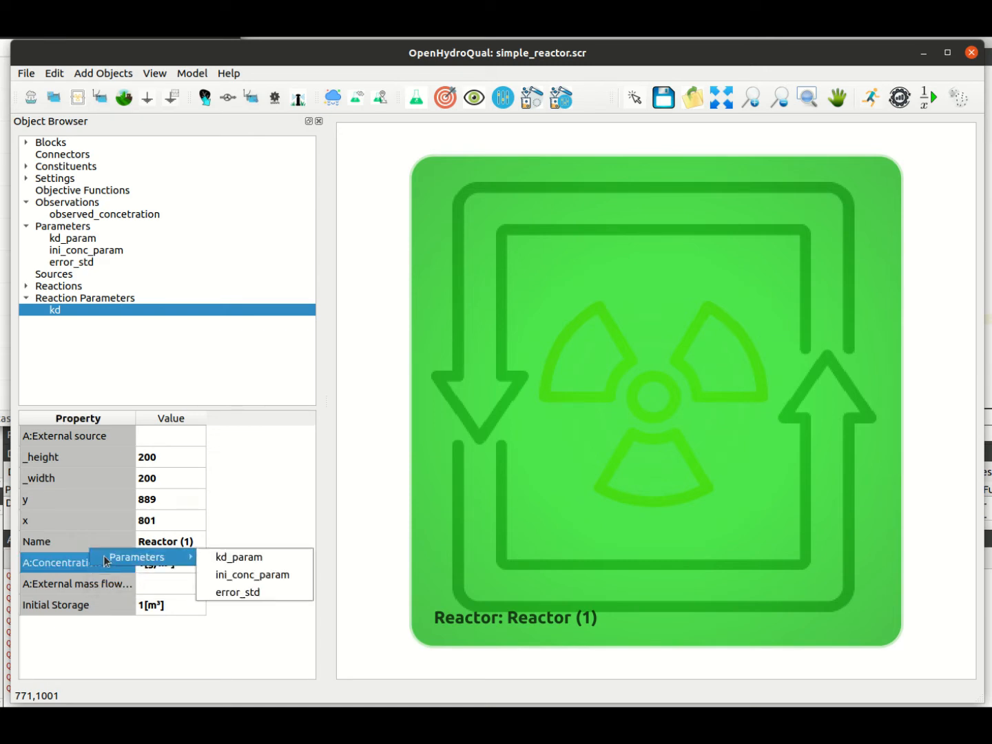
click(245, 578)
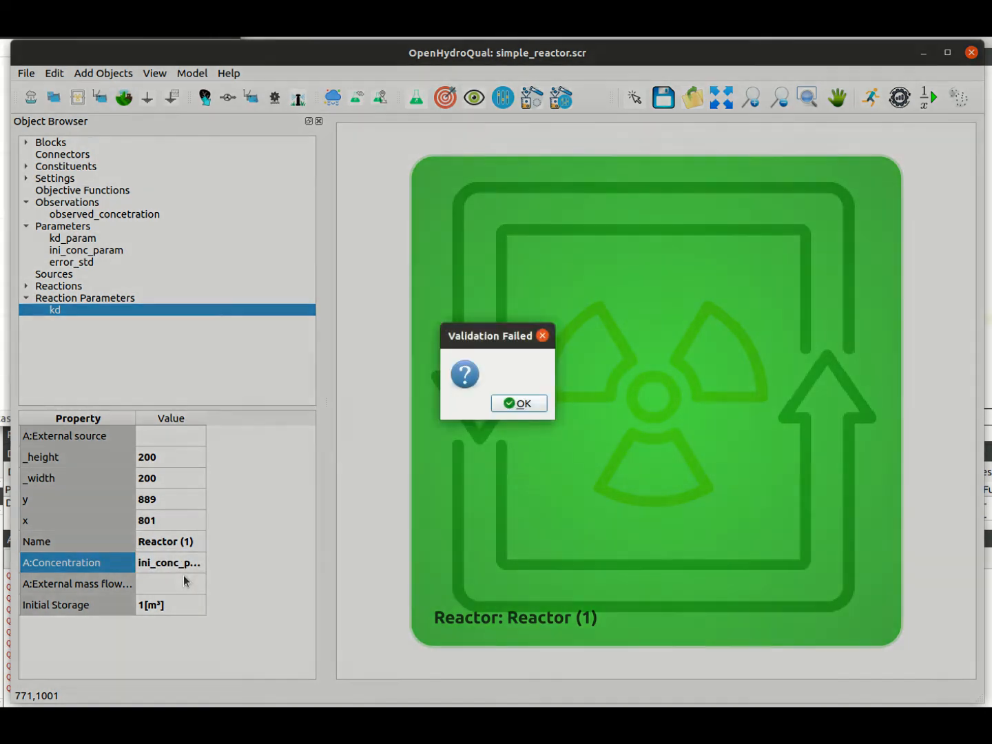
click(514, 403)
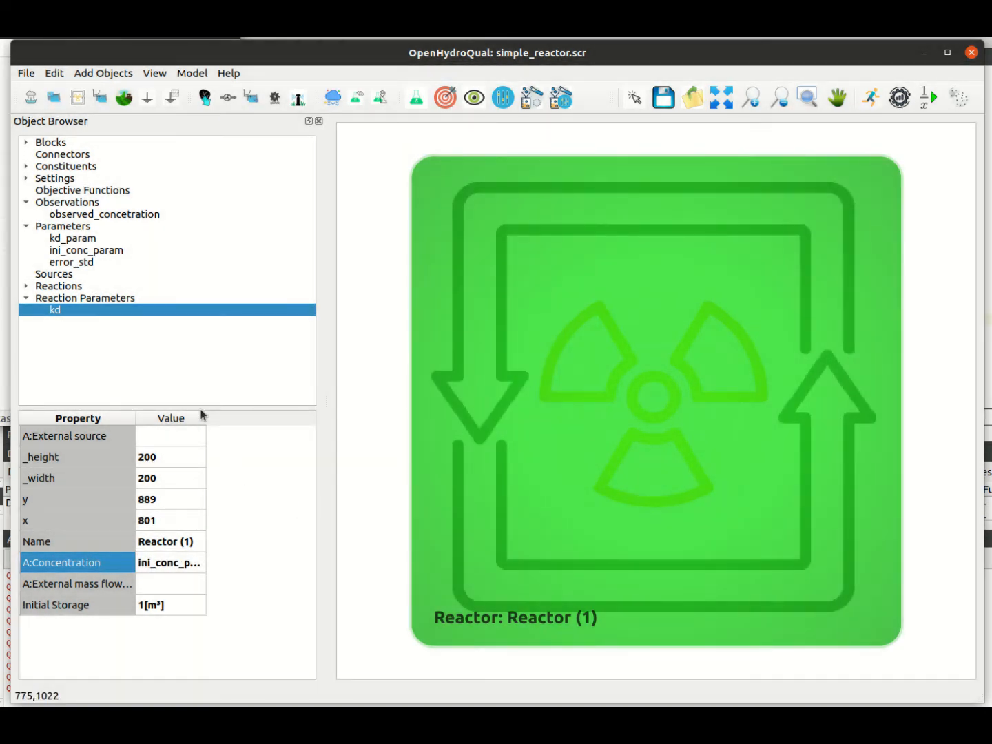
drag(206, 413, 272, 413)
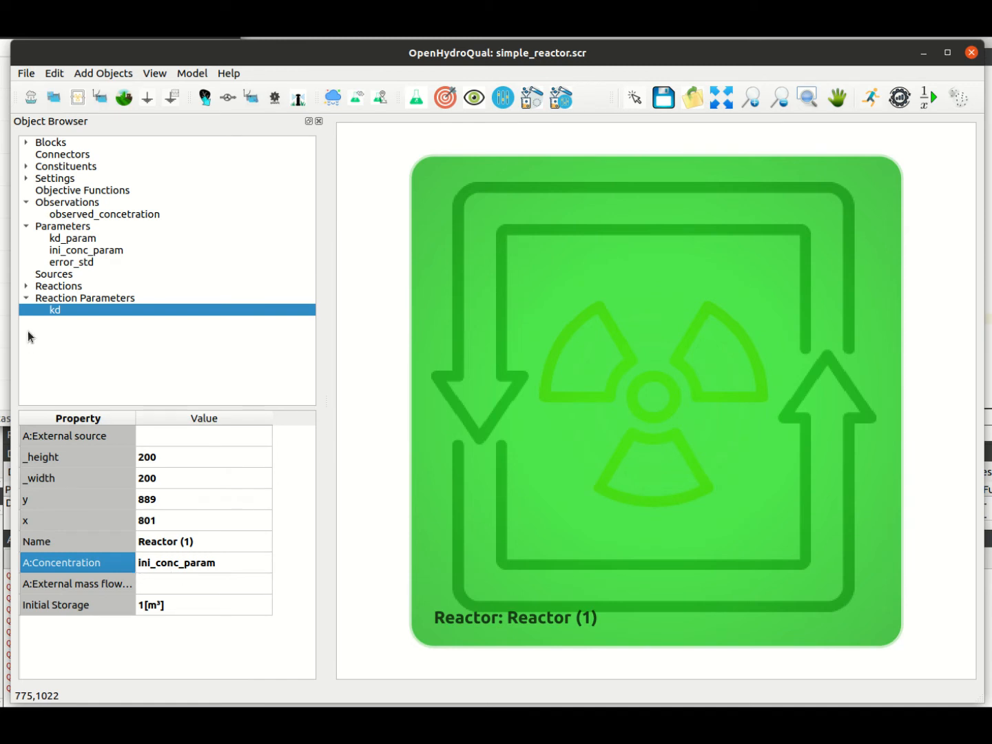
Assign error_std to the error standard deviation of the observed_concetration observation, and deselect the reactor block
click(80, 216)
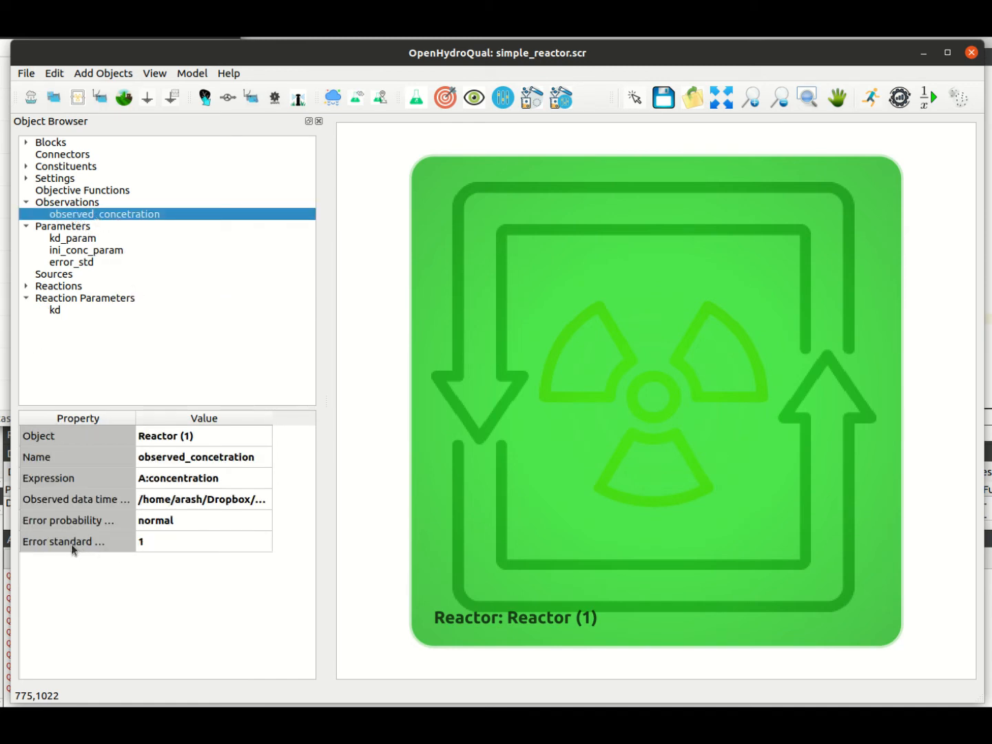
double_click(136, 418)
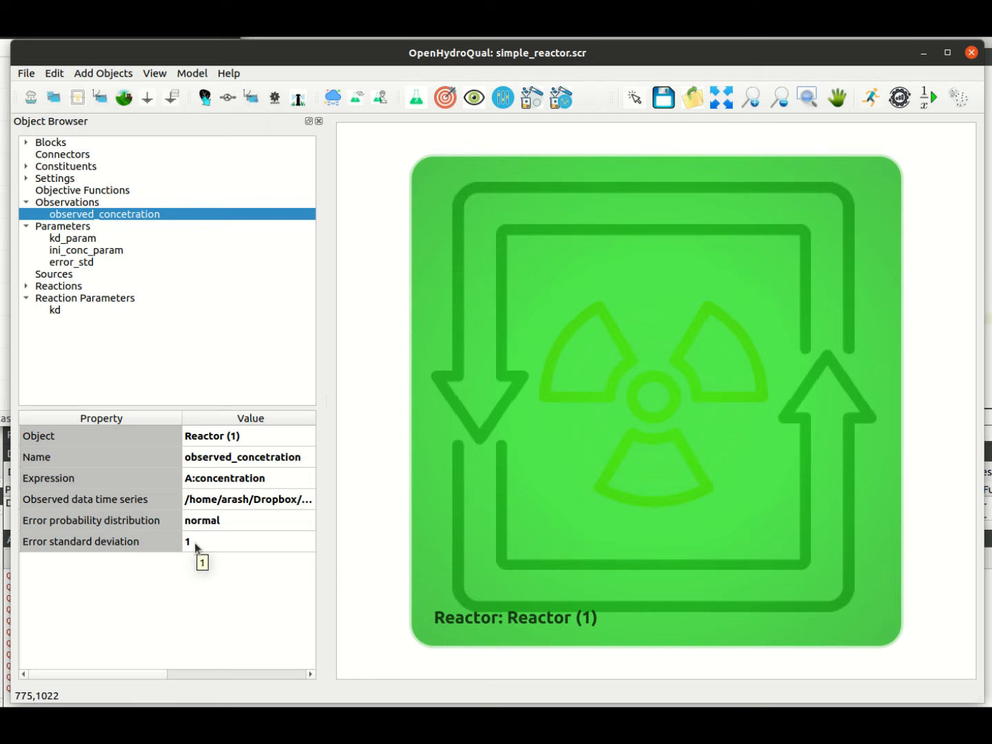
right_click(139, 541)
mouse_move(155, 532)
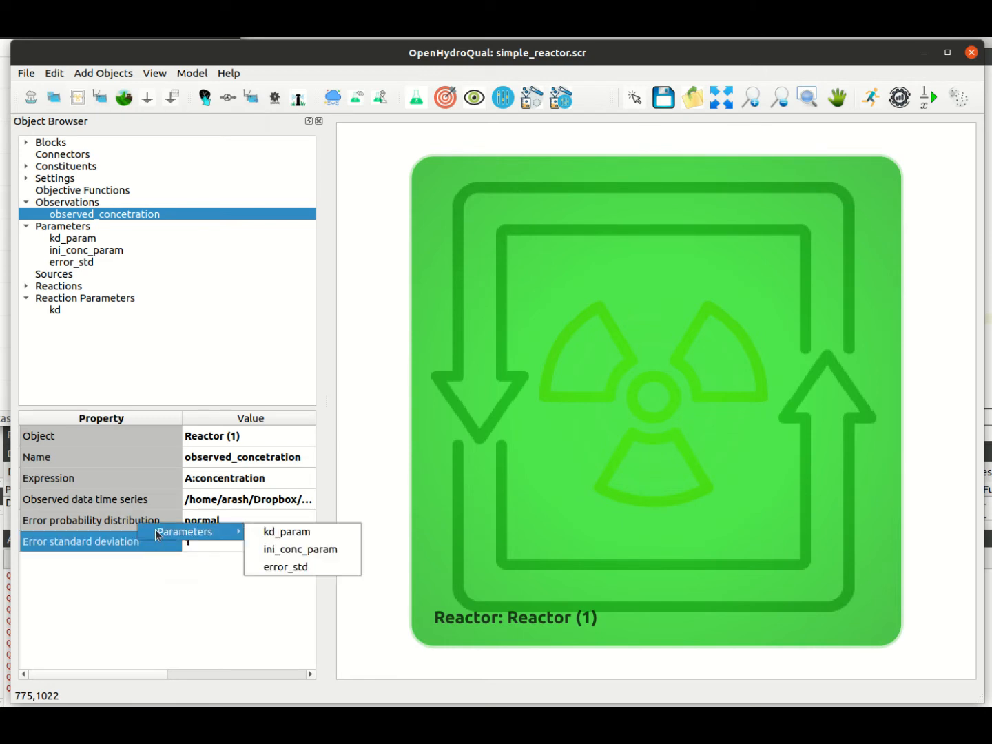
click(281, 567)
click(514, 405)
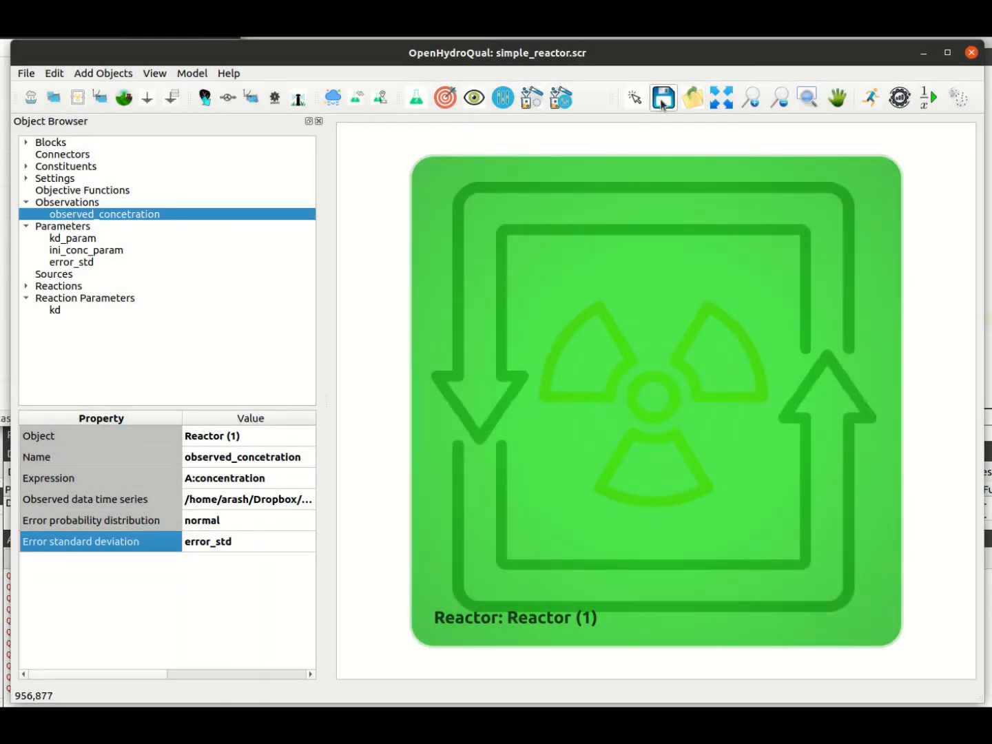
click(387, 343)
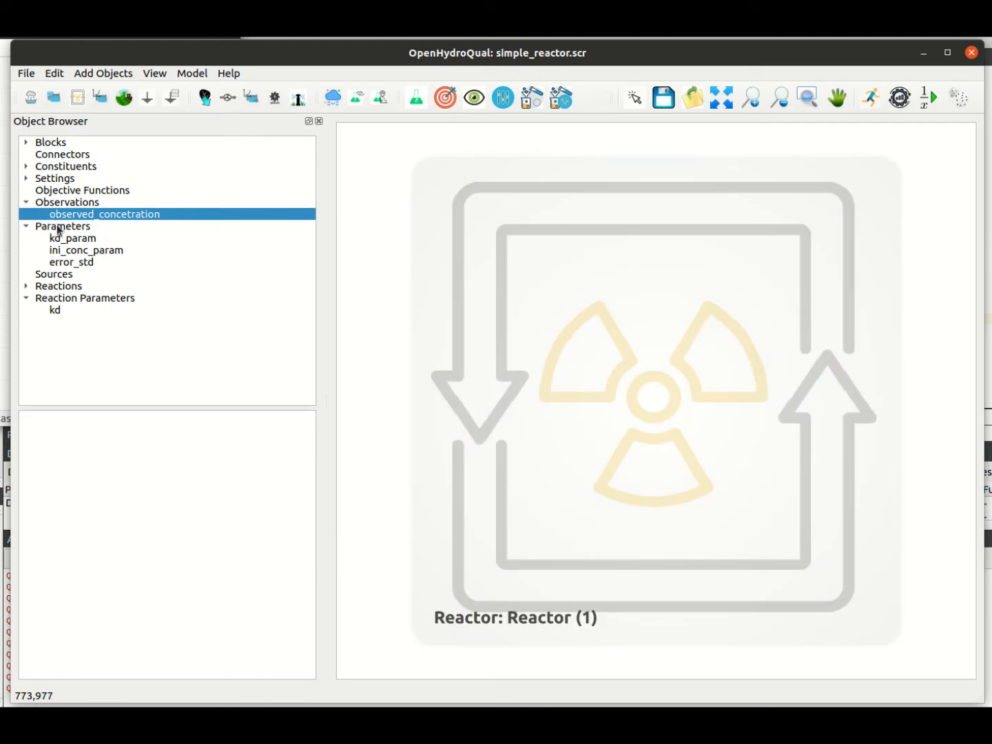
Show the Optimizer settings with wider property columns, run the parameter estimation and close its status window
click(26, 179)
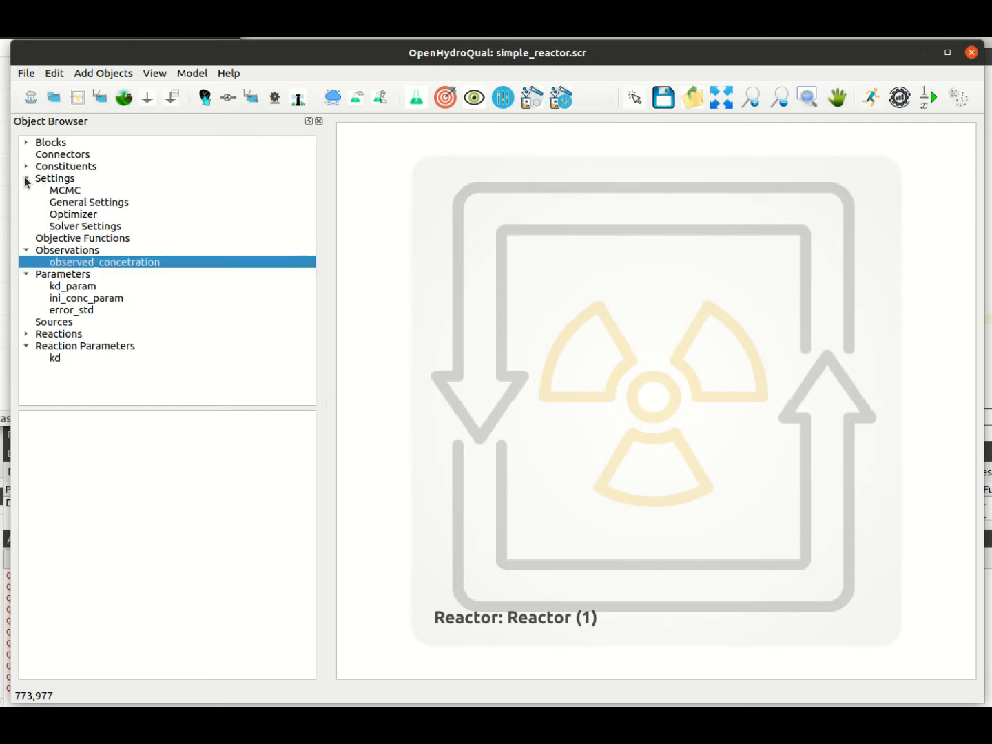
click(66, 217)
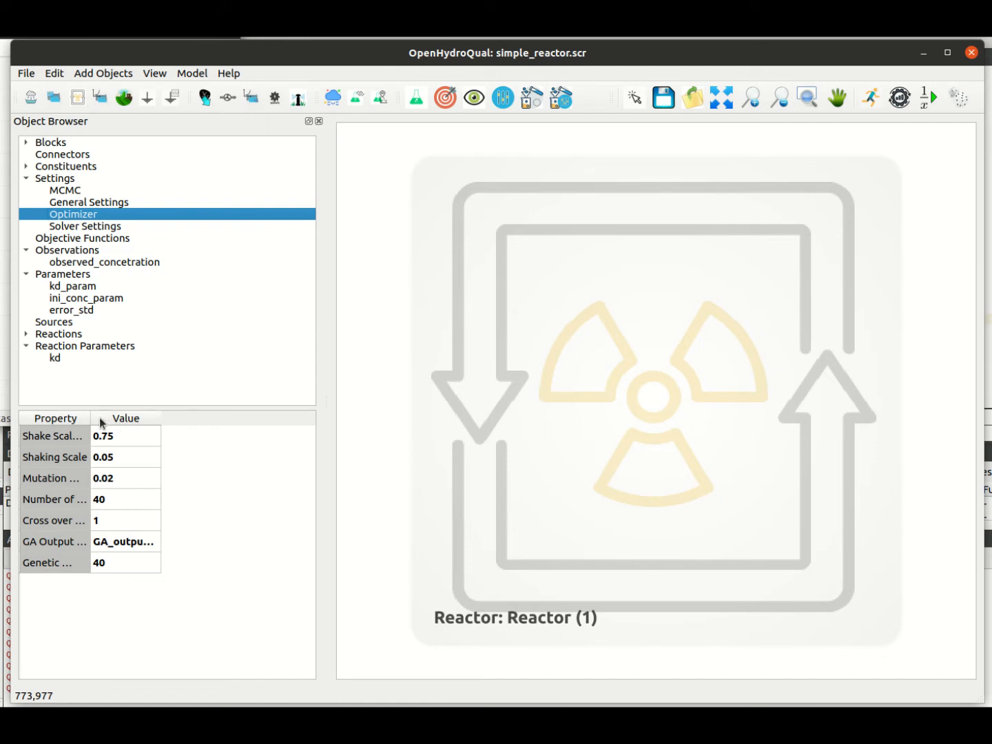
drag(91, 418, 177, 412)
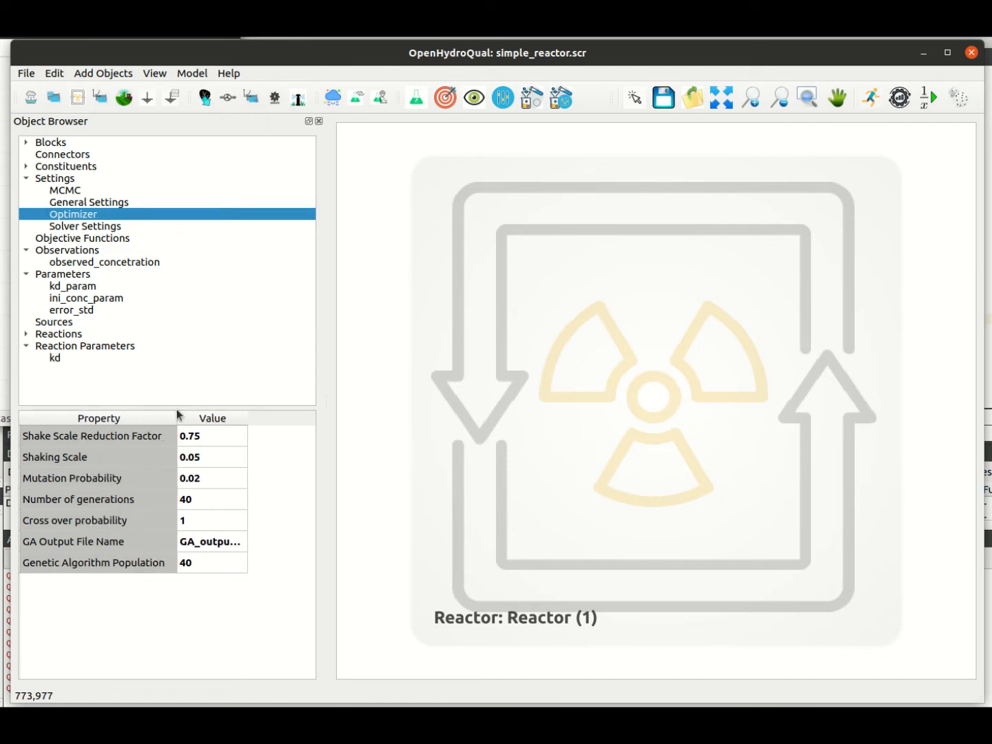
drag(246, 417, 291, 415)
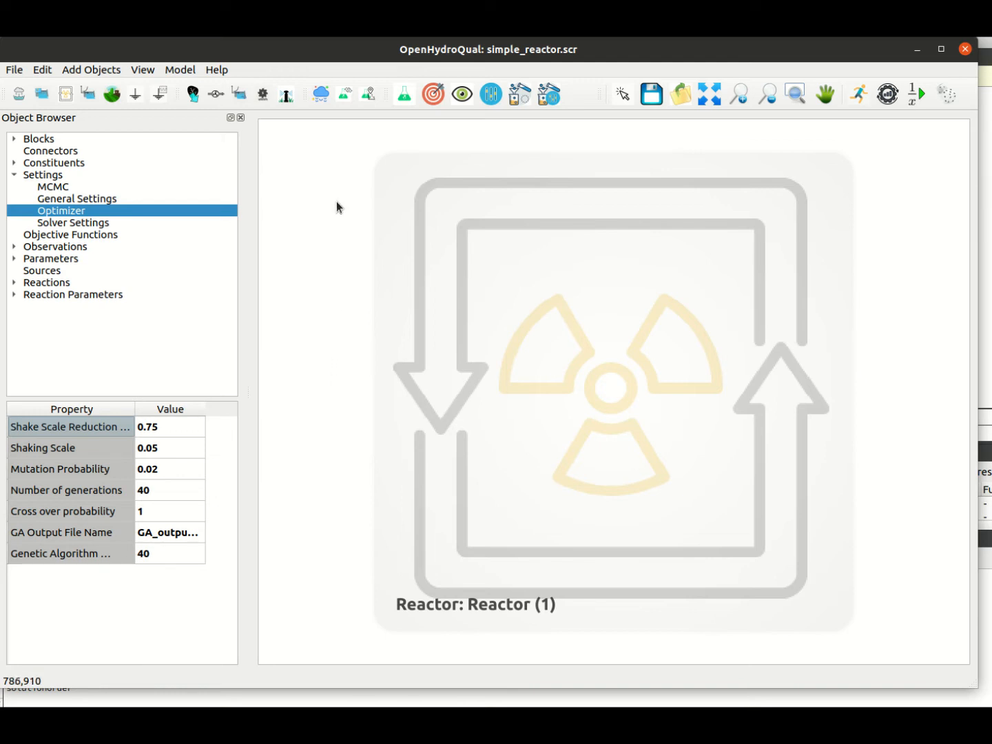
click(922, 95)
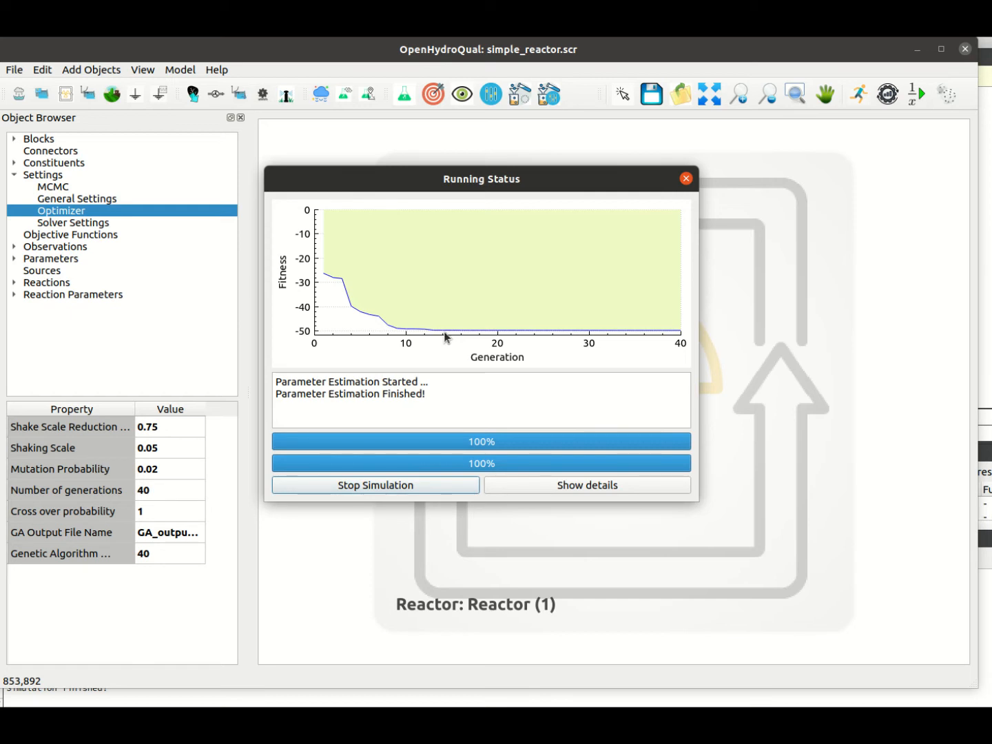
click(686, 179)
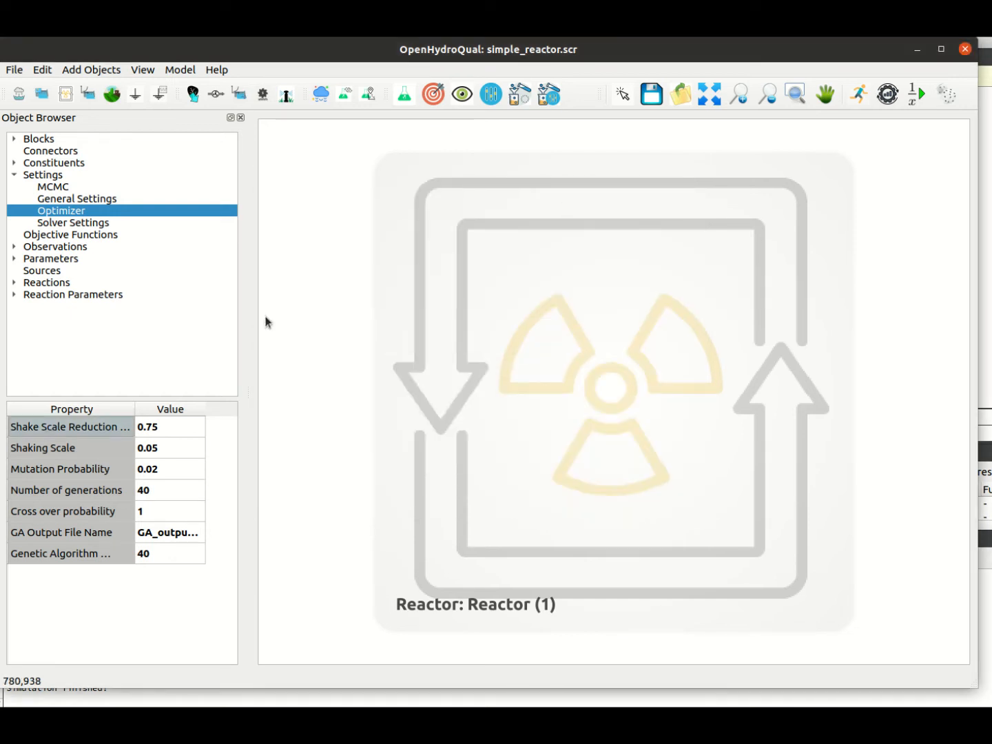
Examine the estimated values of kd_param and ini_conc_param
click(14, 259)
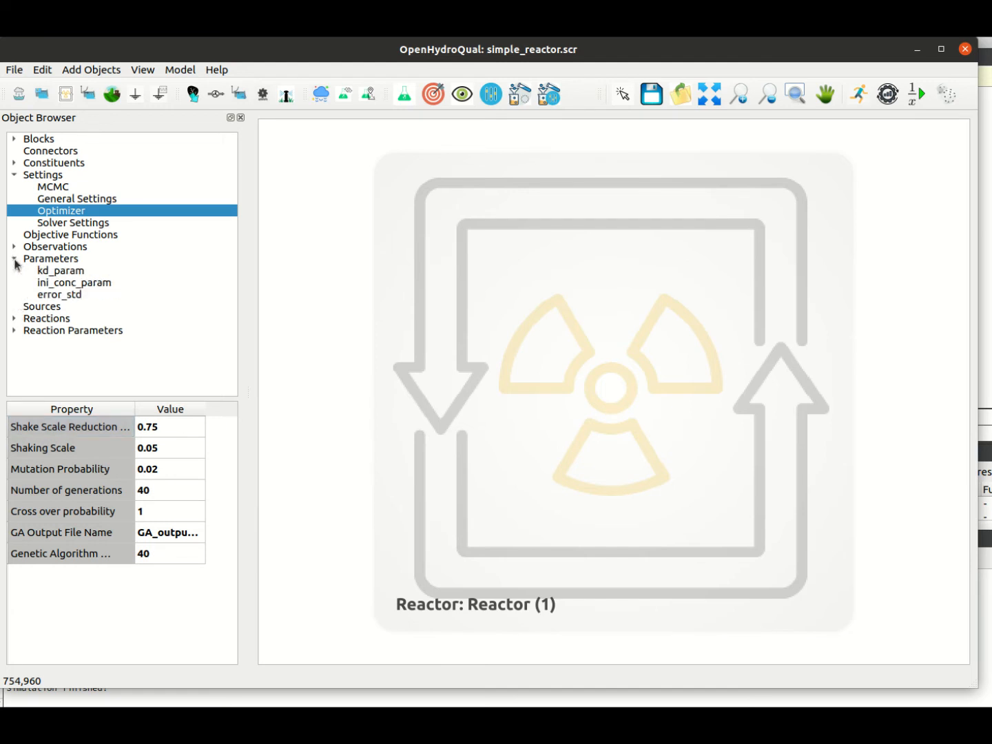
click(60, 273)
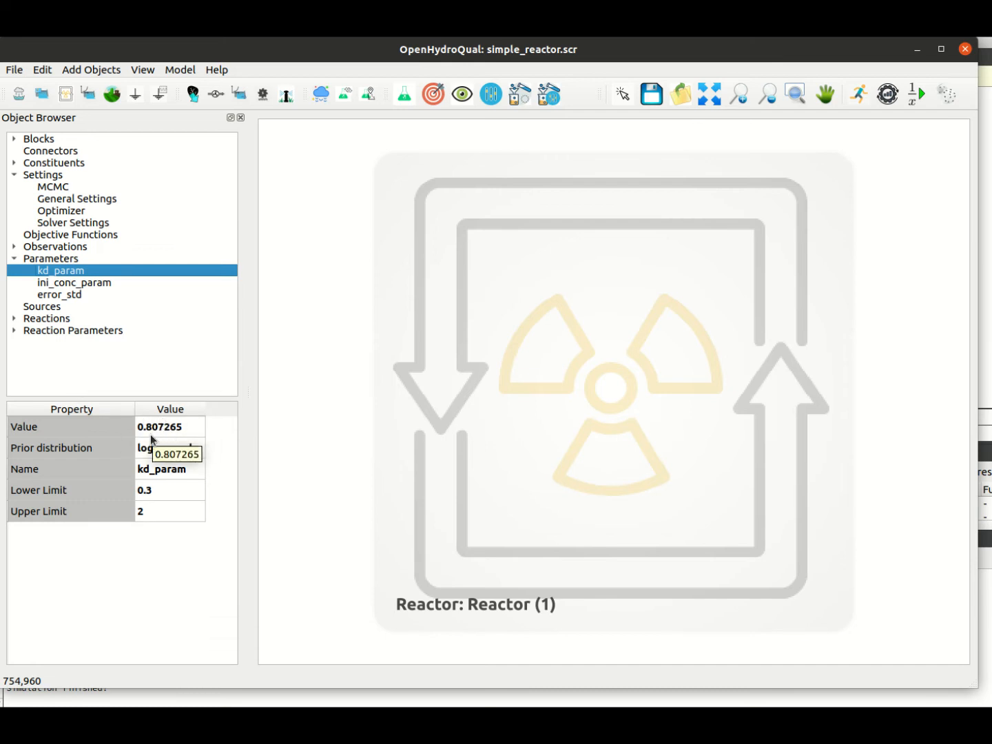
click(83, 284)
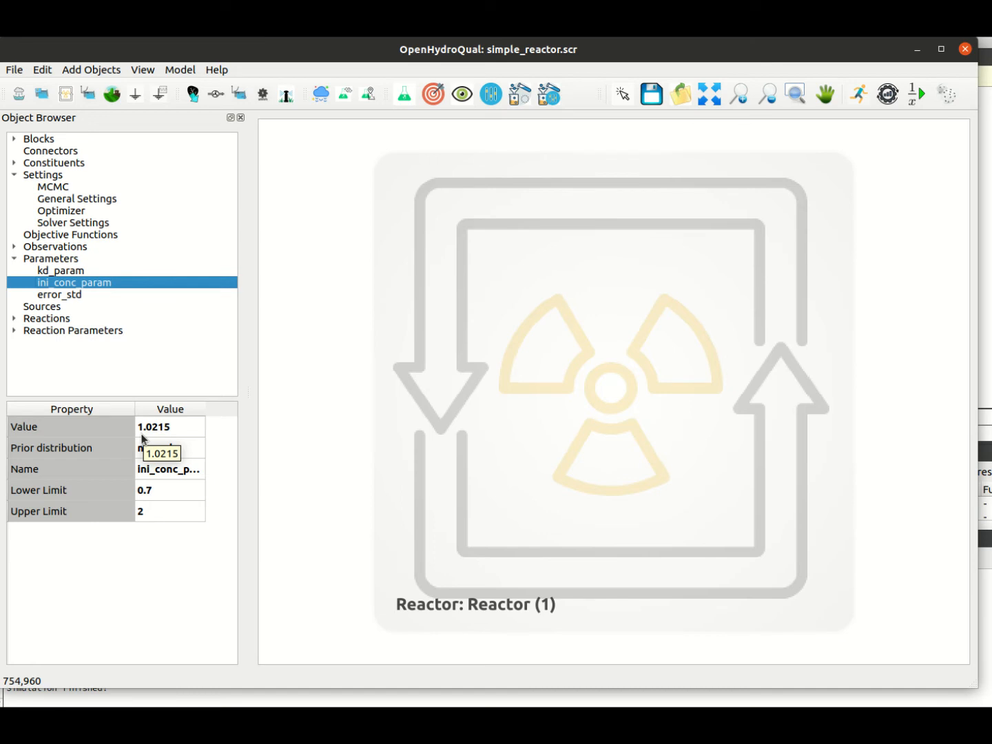
Set error_std's lower limit to 0.03 and its upper limit to 0.1
click(96, 296)
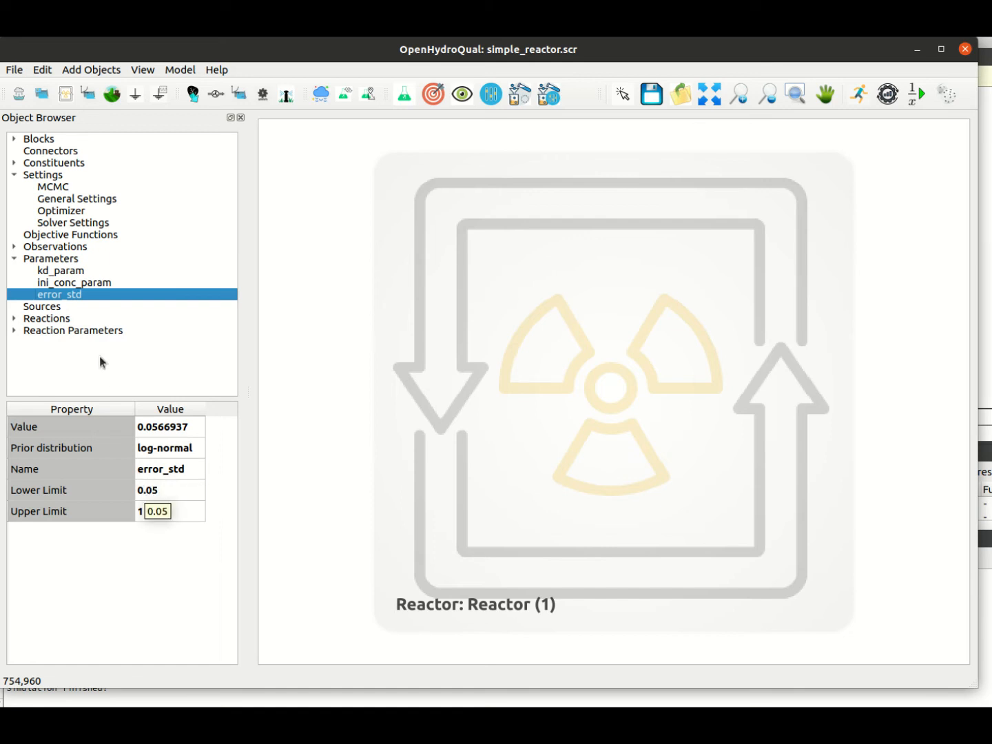
double_click(158, 490)
click(158, 490)
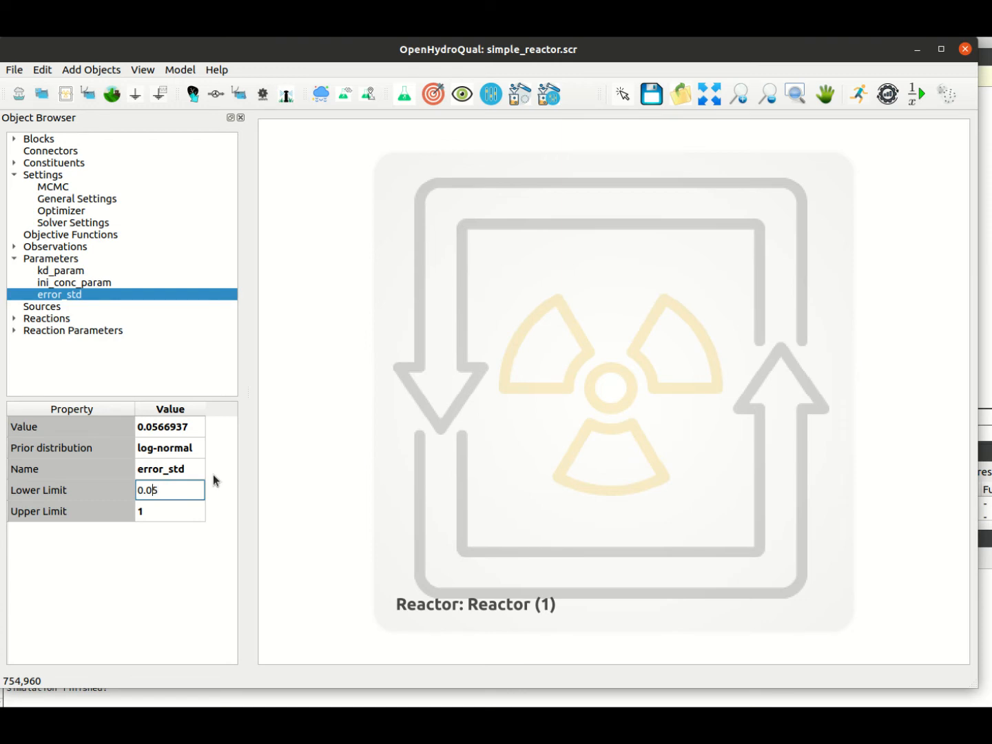
key(BackSpace)
text(3)
key(Return)
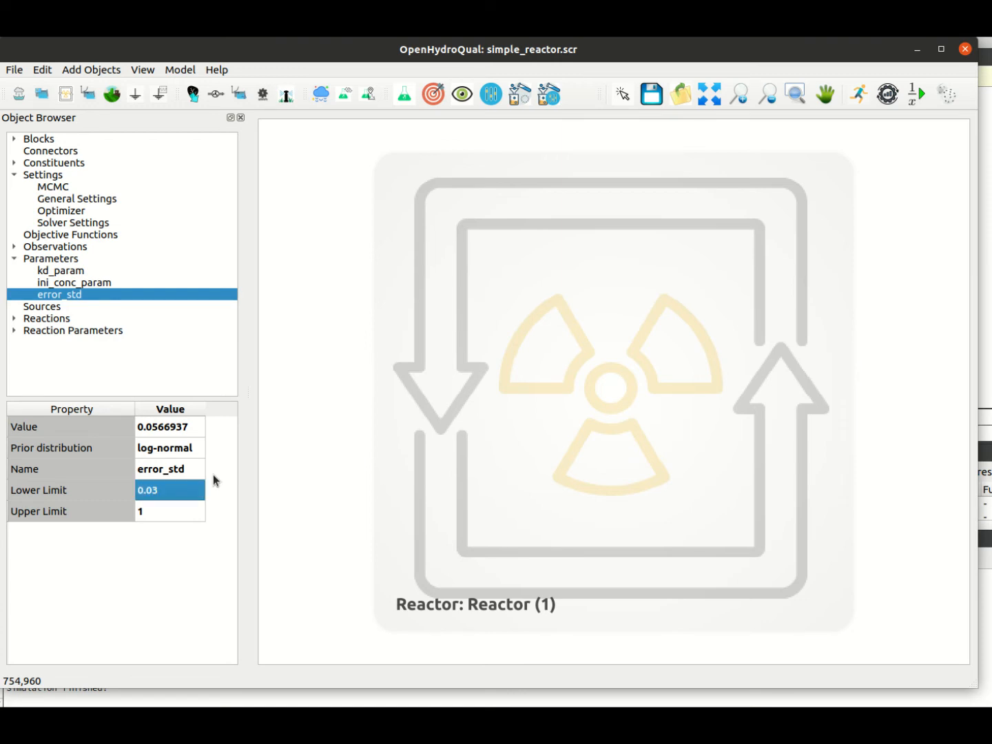
double_click(171, 512)
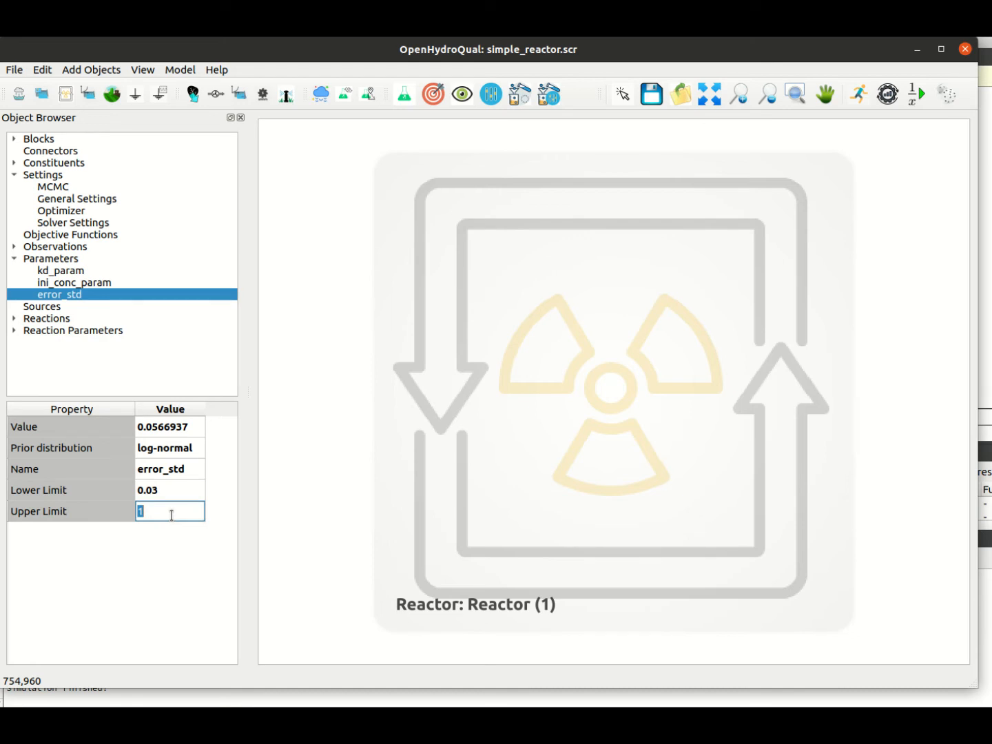
text(0.1)
key(Return)
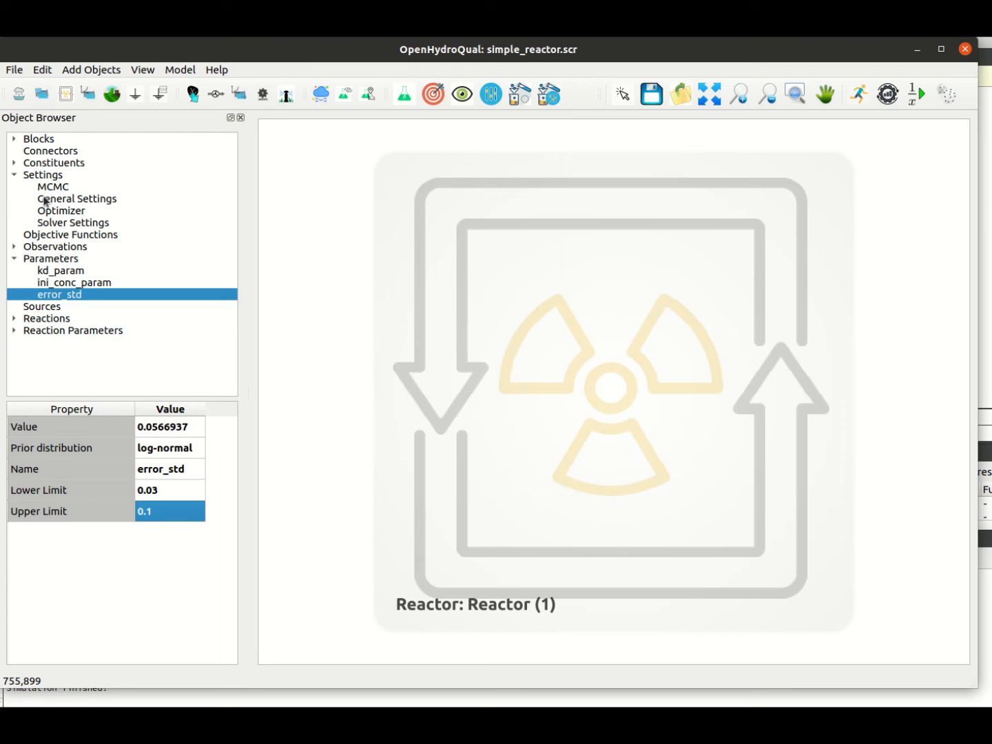
Plot the modelled expression results of the observed_concetration observation and move the plot window clear of the object browser
click(16, 247)
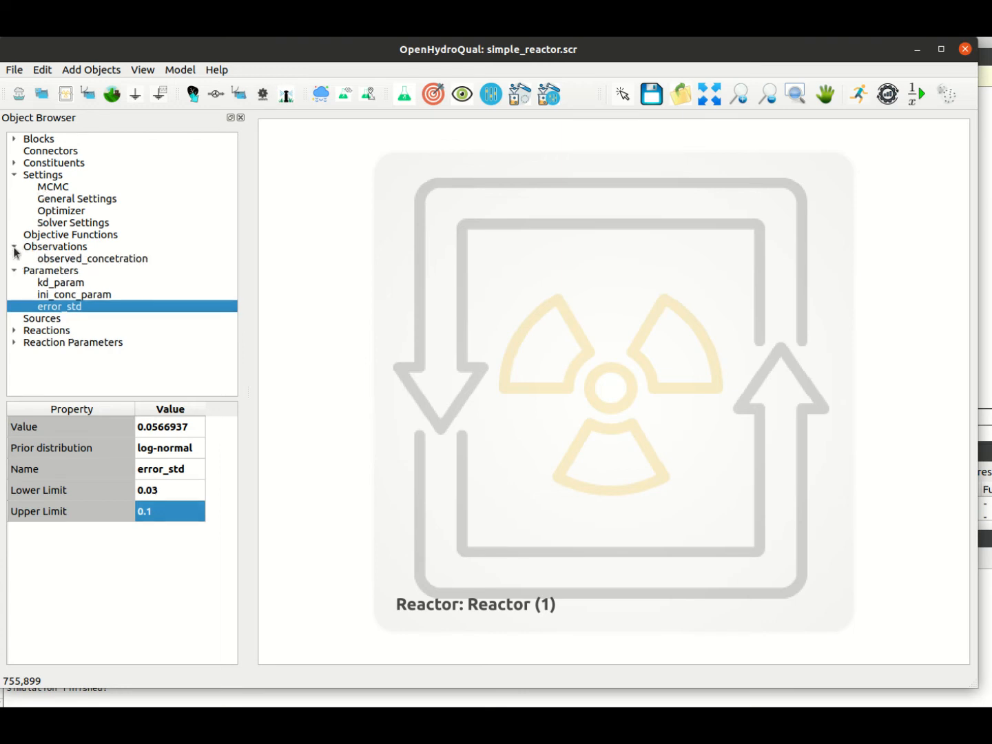
click(71, 261)
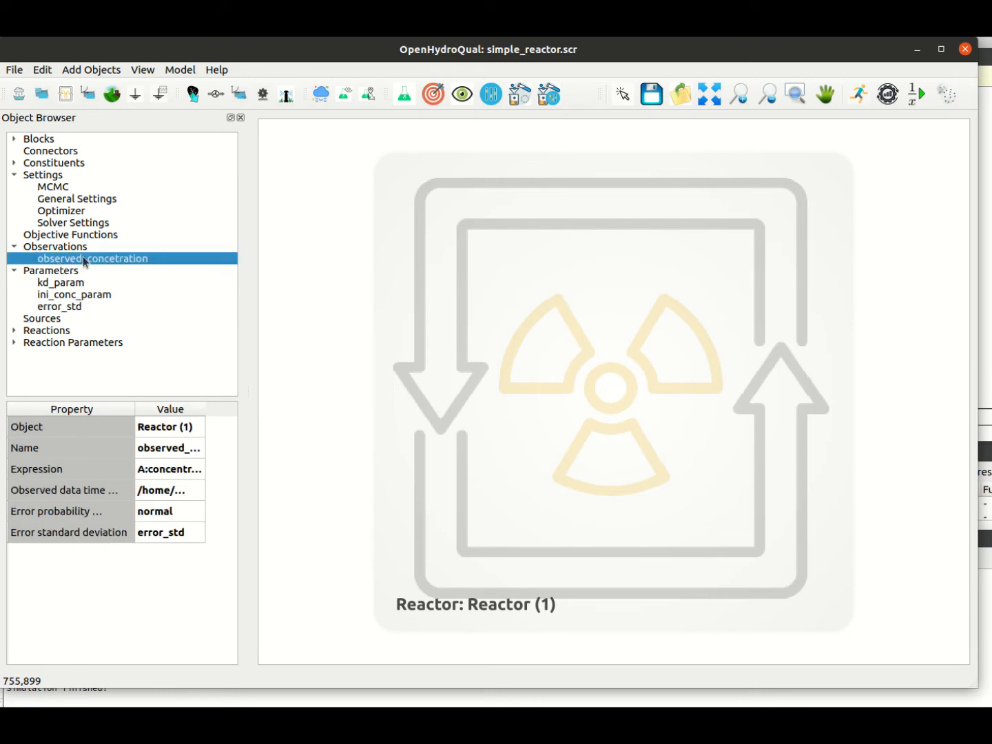
right_click(84, 259)
mouse_move(130, 289)
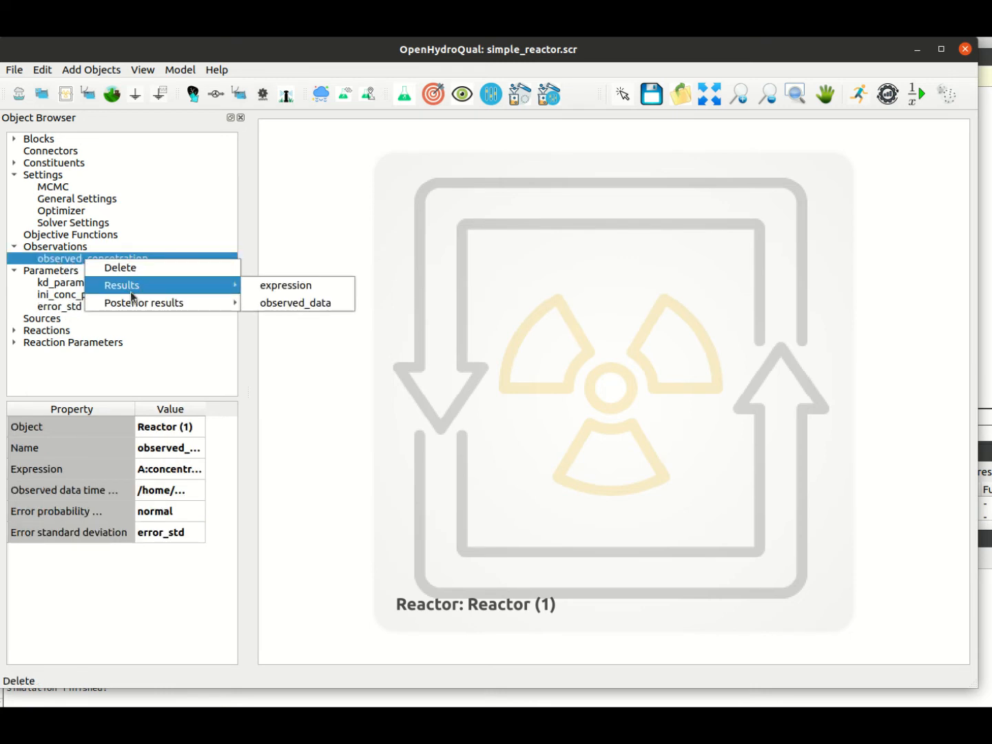
click(270, 284)
drag(204, 263, 692, 182)
Plot the observed_data results of observed_concetration, copy the curve and close that plot
right_click(112, 261)
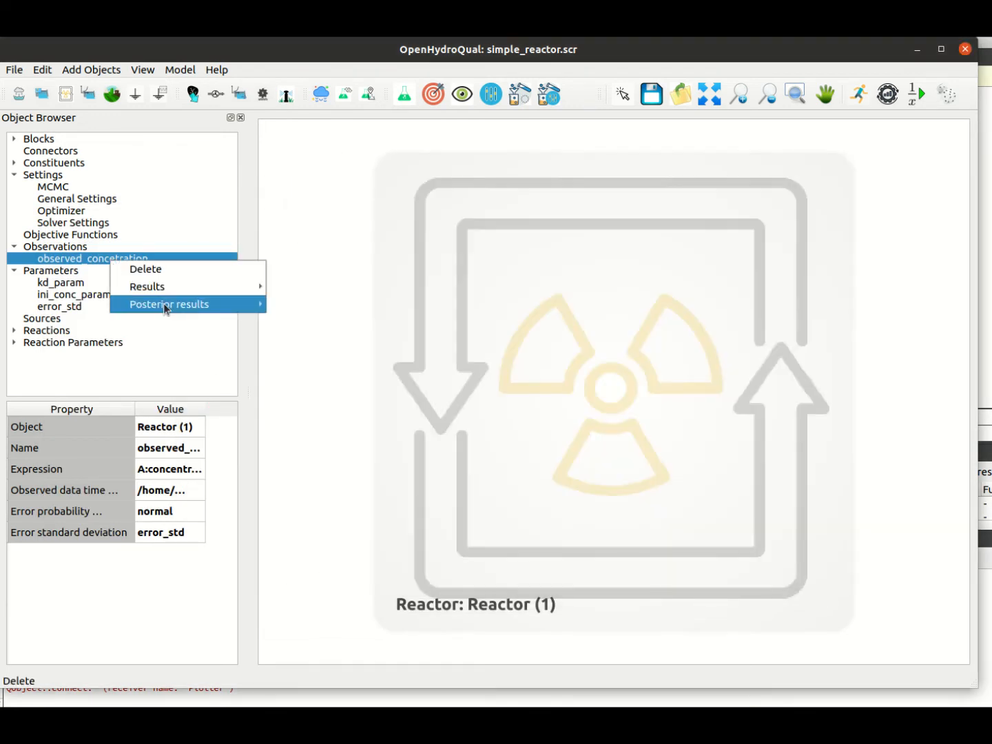
mouse_move(177, 289)
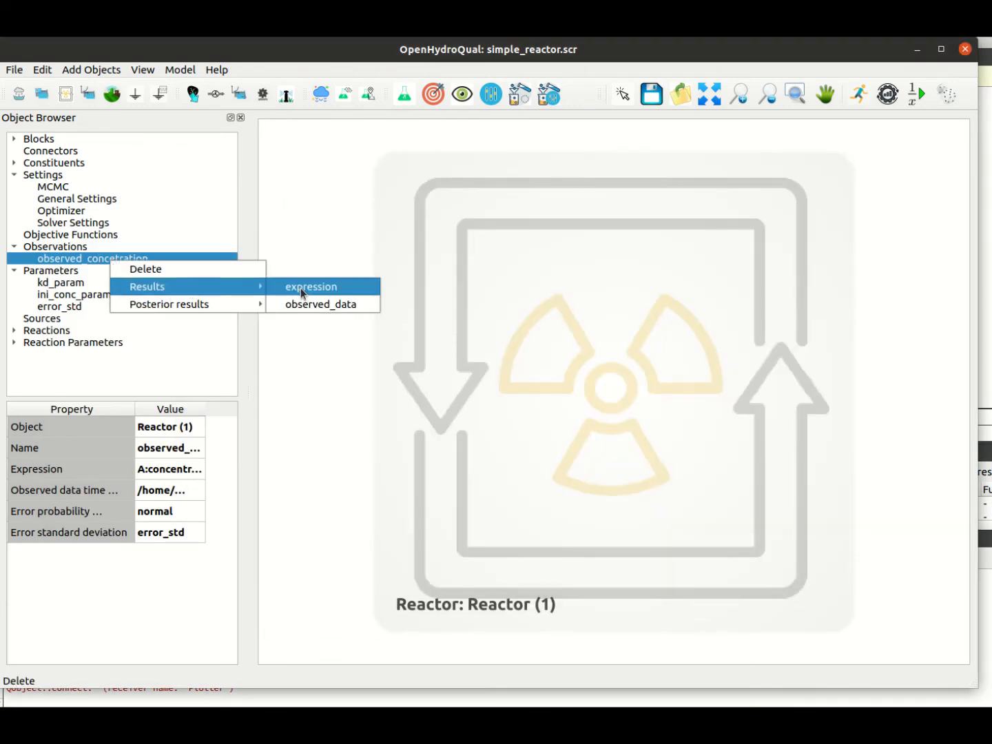
click(310, 307)
right_click(229, 384)
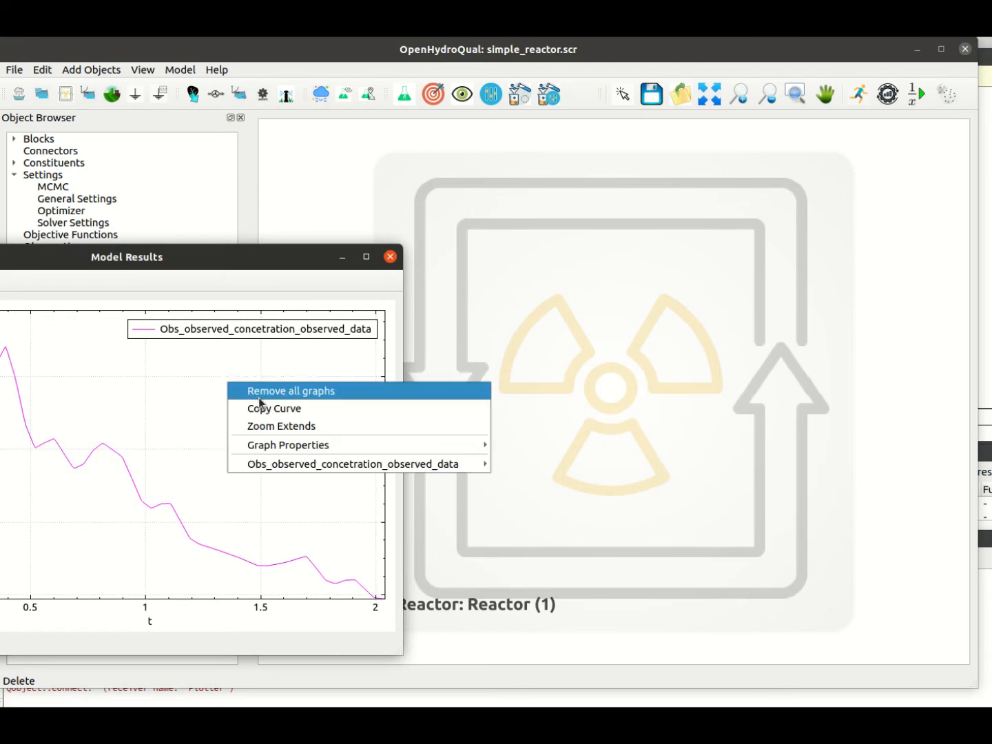
click(264, 407)
click(390, 257)
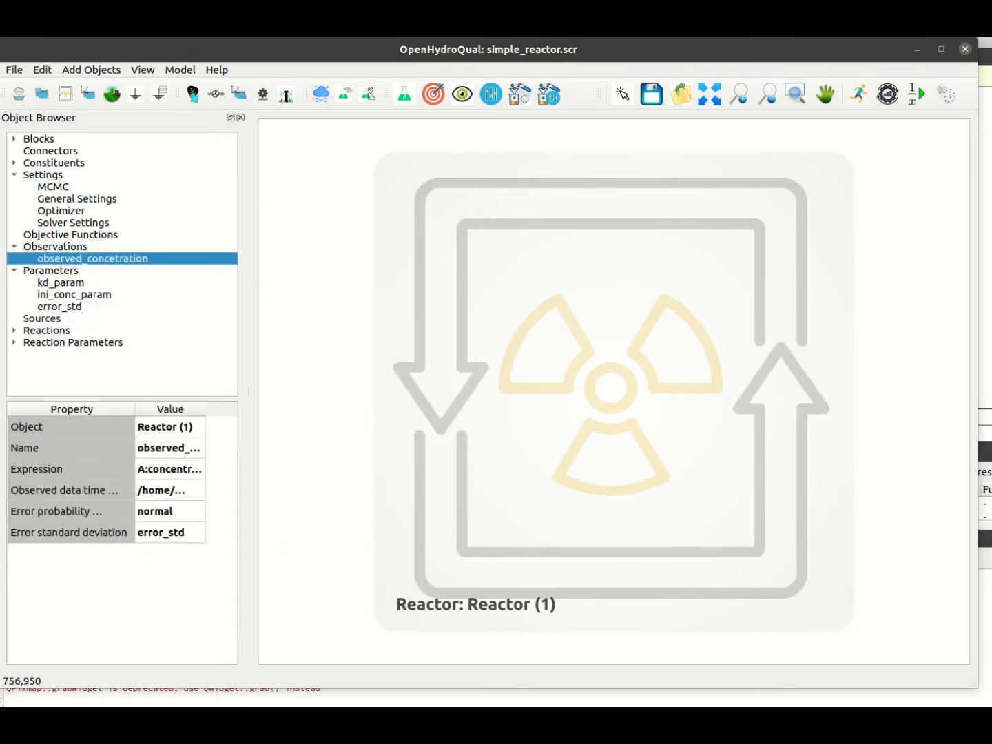
Paste the observed data curve into the expression plot to compare the fit, and close the plot
right_click(566, 329)
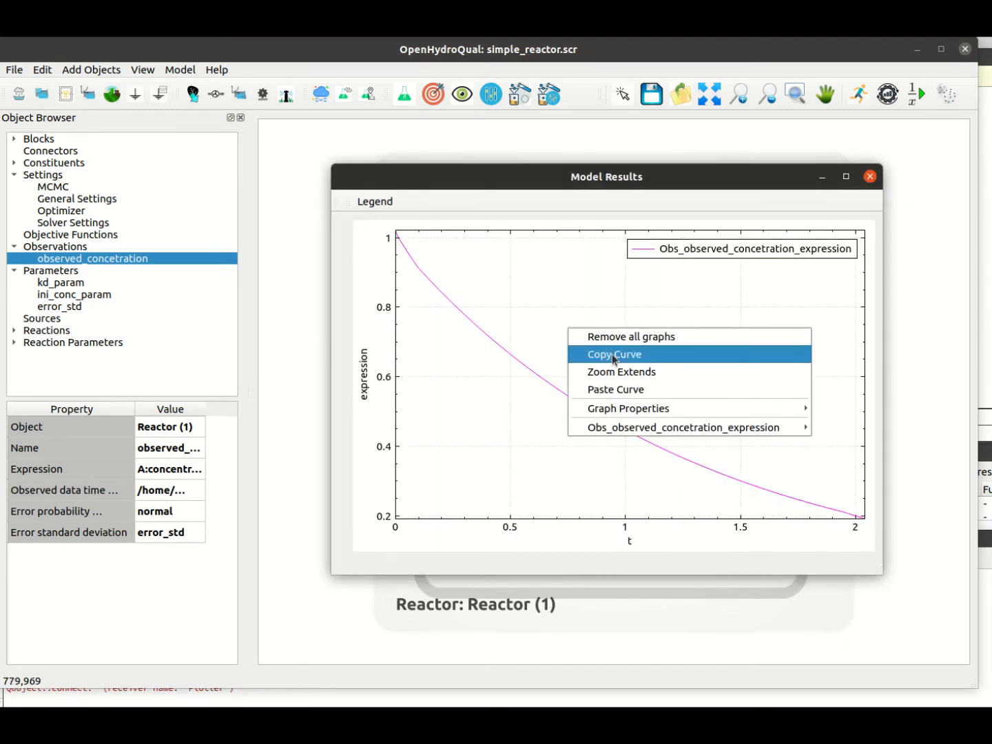
click(624, 392)
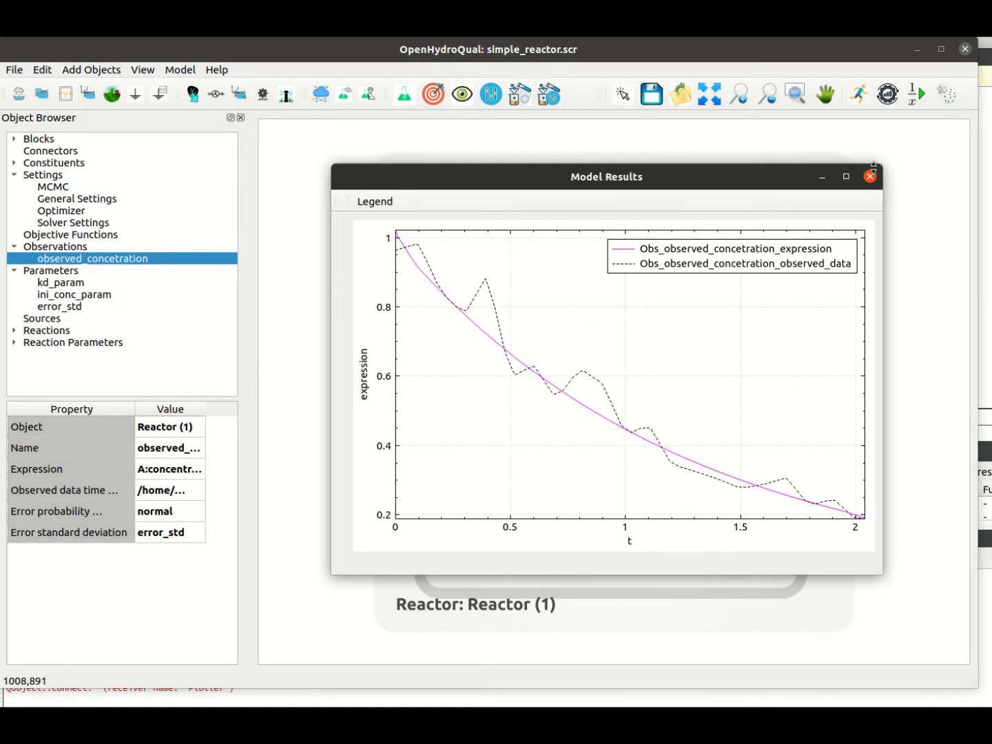
click(870, 177)
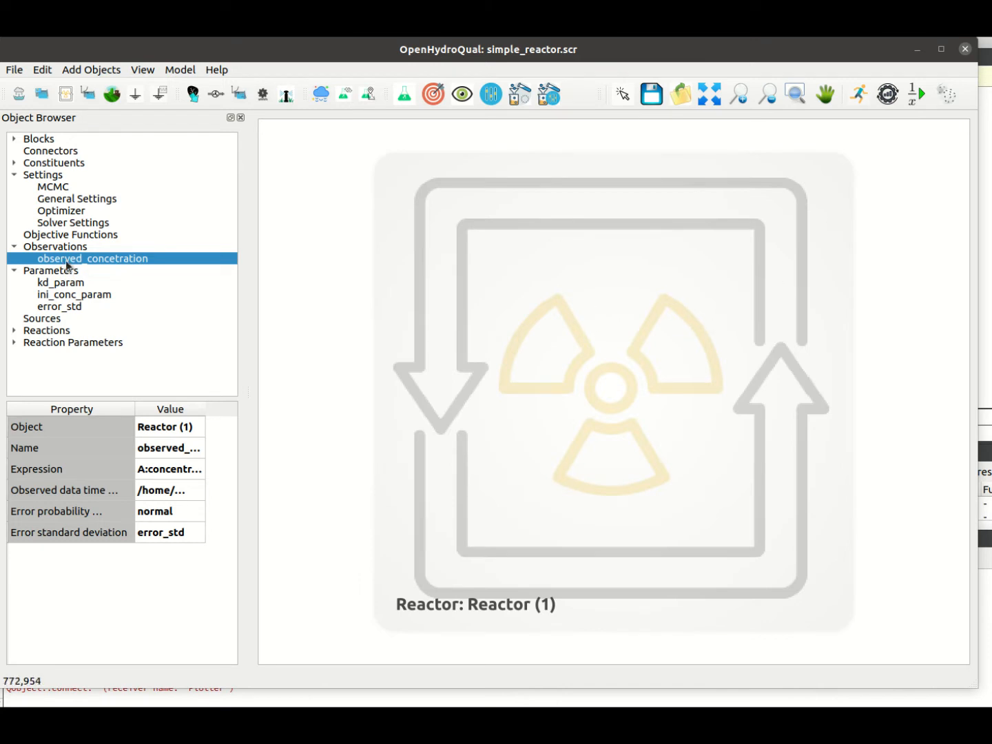
Show the MCMC settings with a wider property column and set the number of MCMC samples to 10000
click(50, 191)
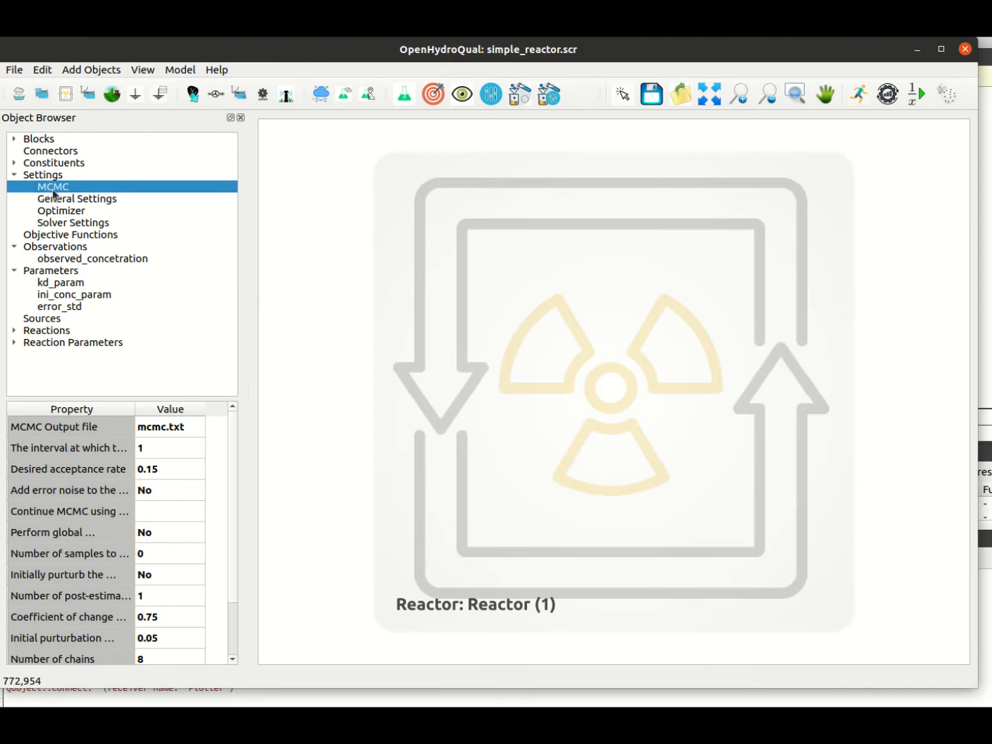
click(46, 177)
click(53, 186)
drag(248, 392, 294, 393)
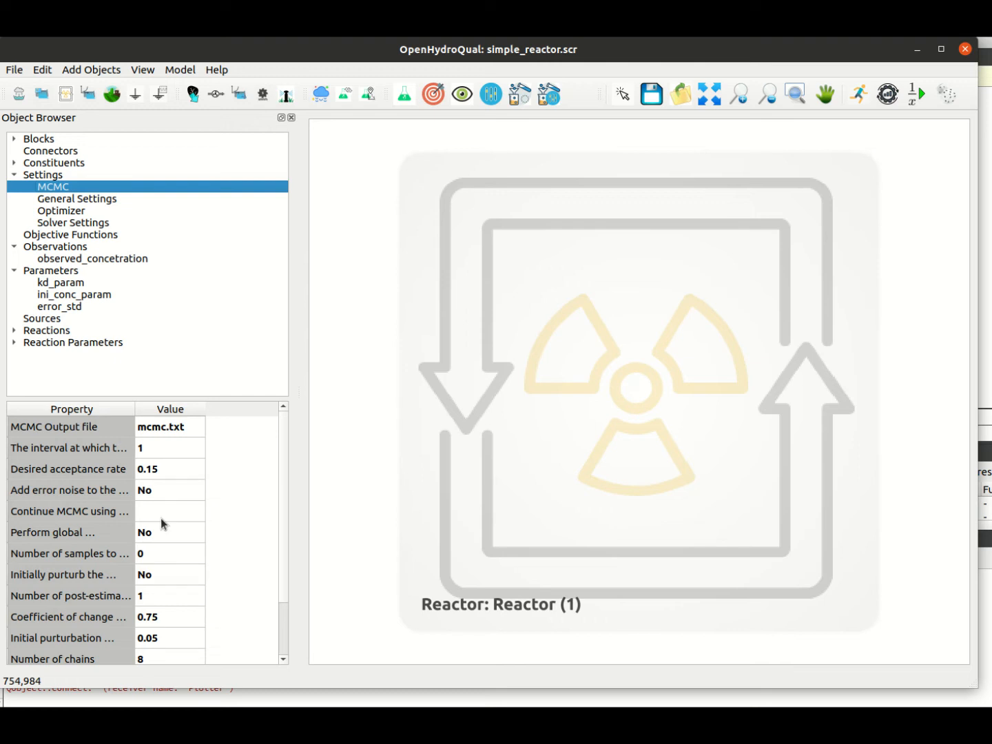
scroll(154, 511, down, 1)
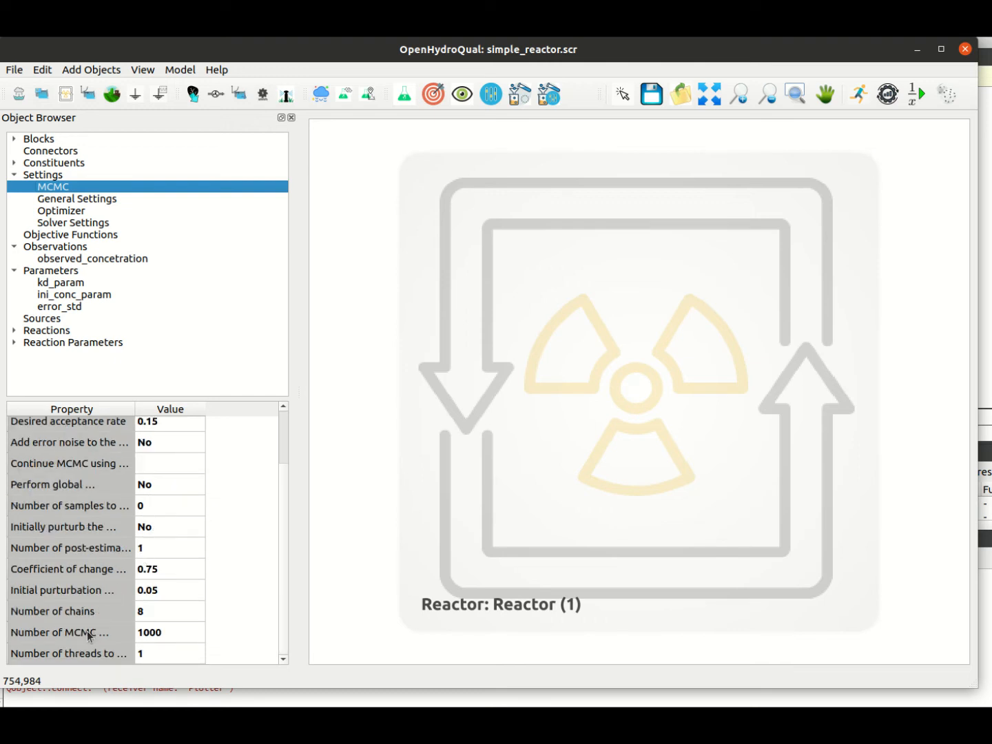
drag(135, 409, 167, 402)
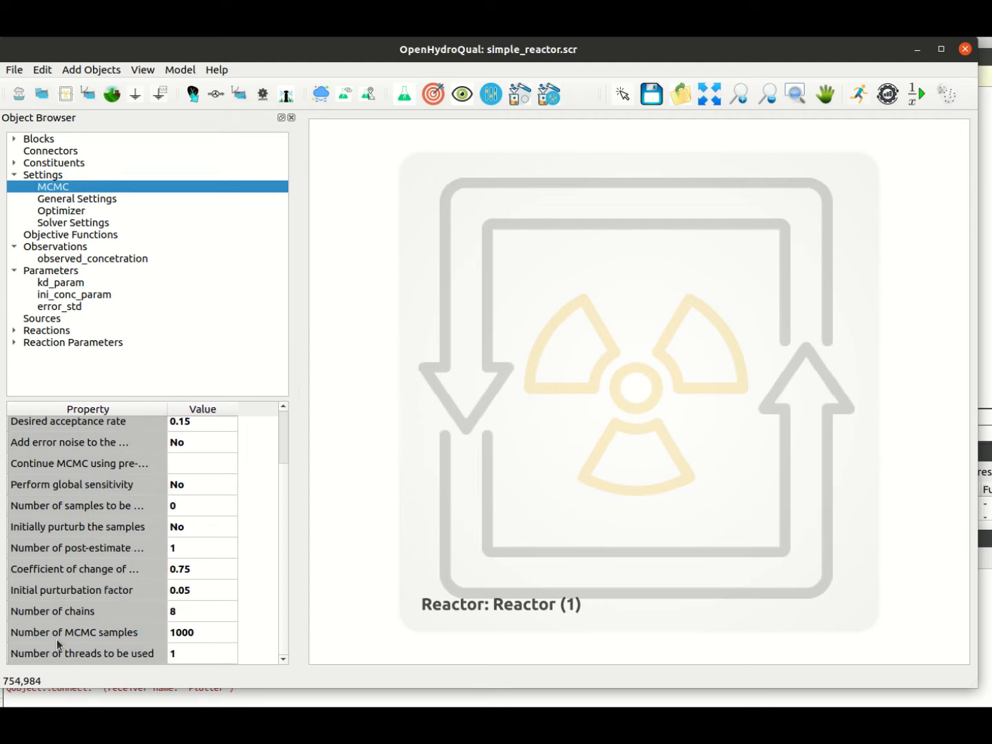
double_click(194, 636)
click(194, 636)
text(0)
key(Return)
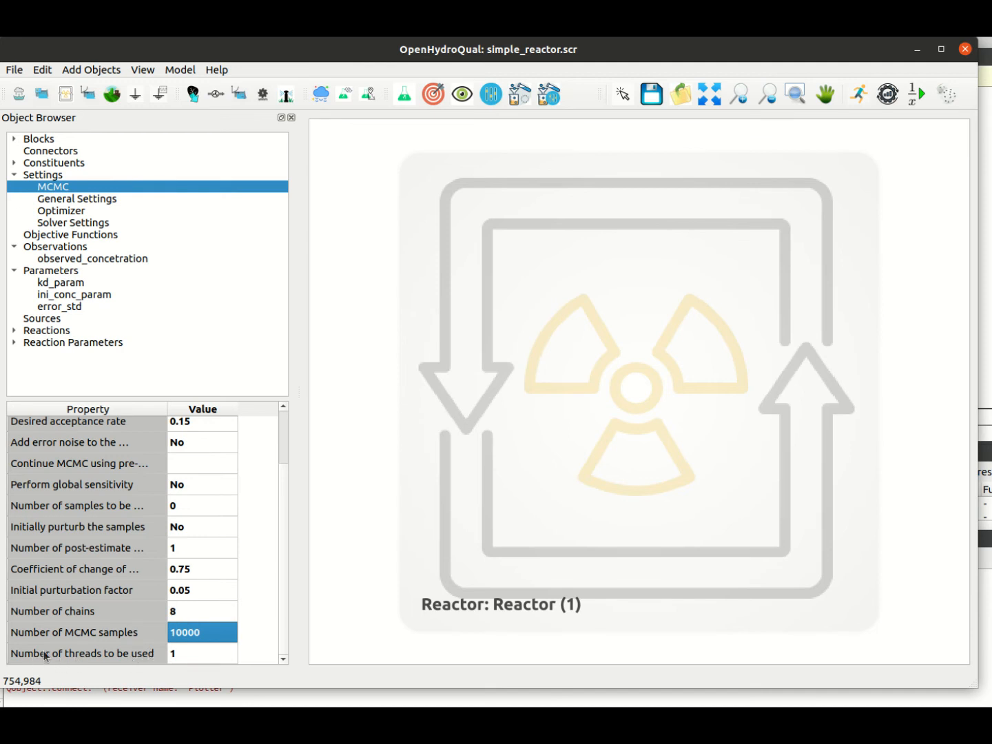
Set the number of threads to be used for MCMC to 8
double_click(176, 653)
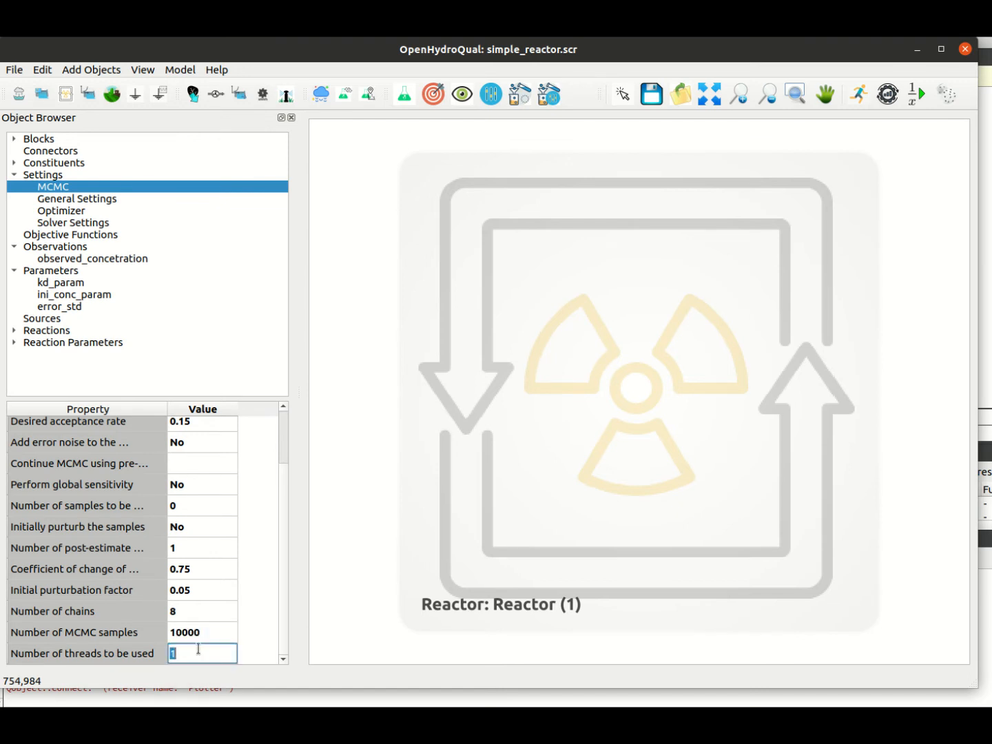
text(8)
key(Return)
Widen the property column to read the full MCMC setting names and set the number of samples to be discarded (burn out) to 2000
scroll(154, 570, up, 1)
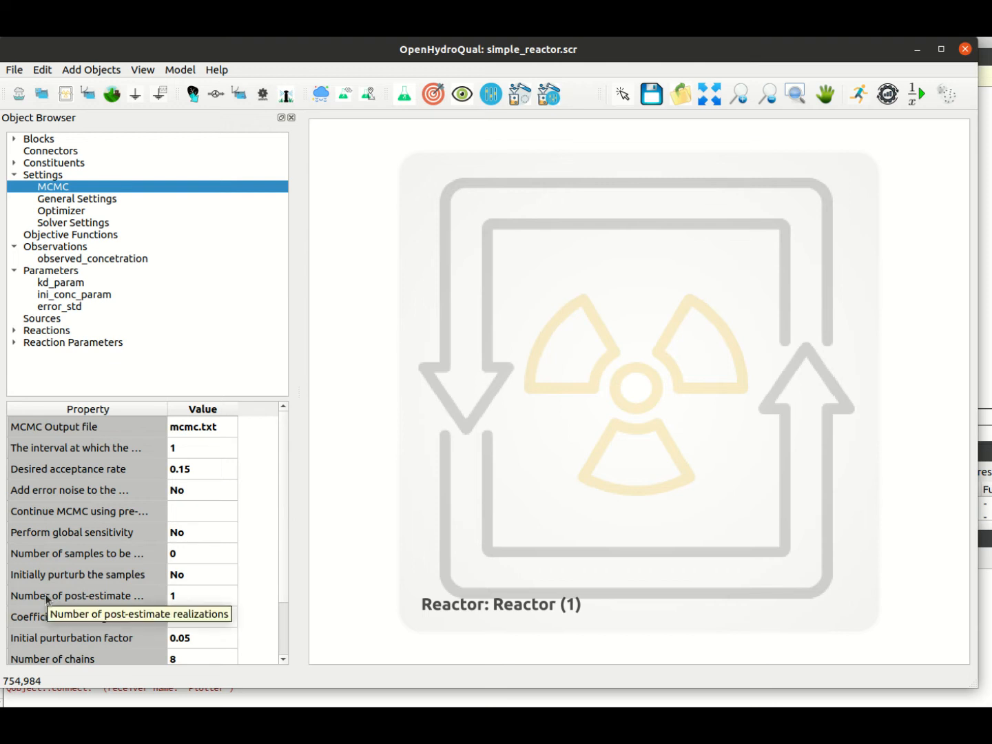
drag(168, 409, 243, 381)
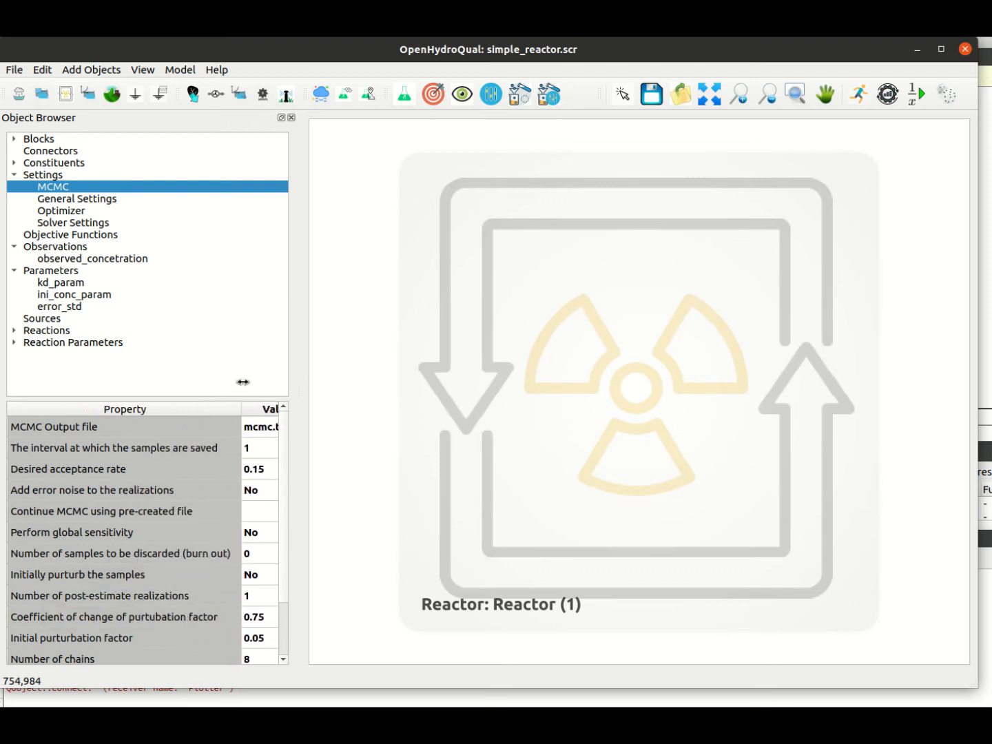
drag(243, 381, 170, 407)
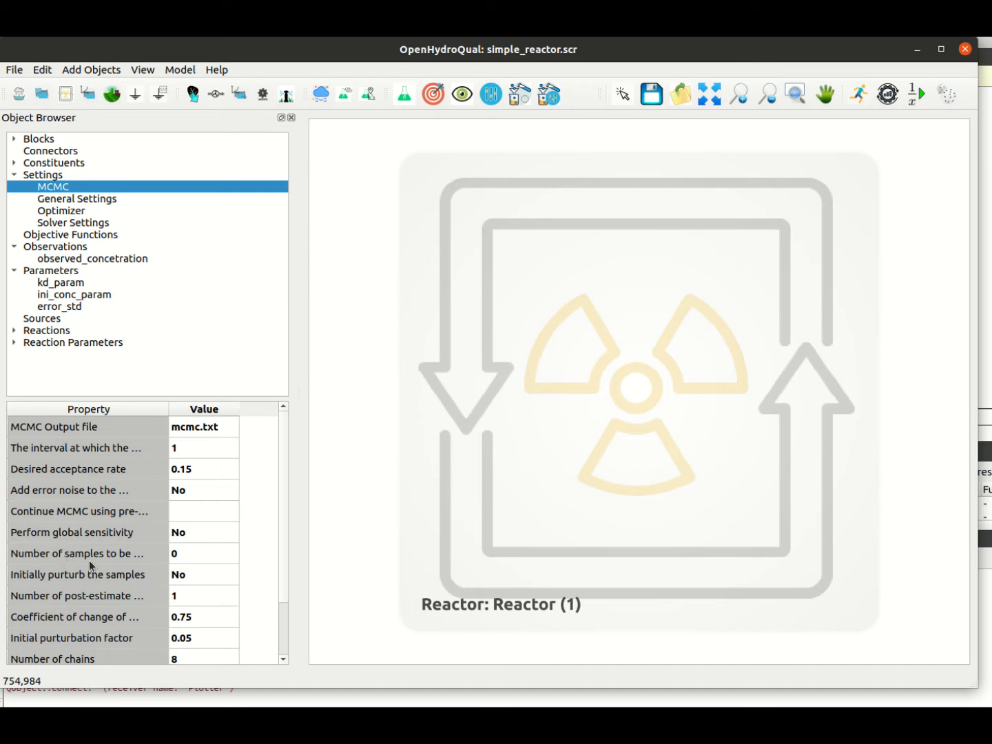
mouse_move(169, 408)
mouse_down()
mouse_move(198, 399)
mouse_move(177, 406)
mouse_up()
double_click(194, 553)
text(2000)
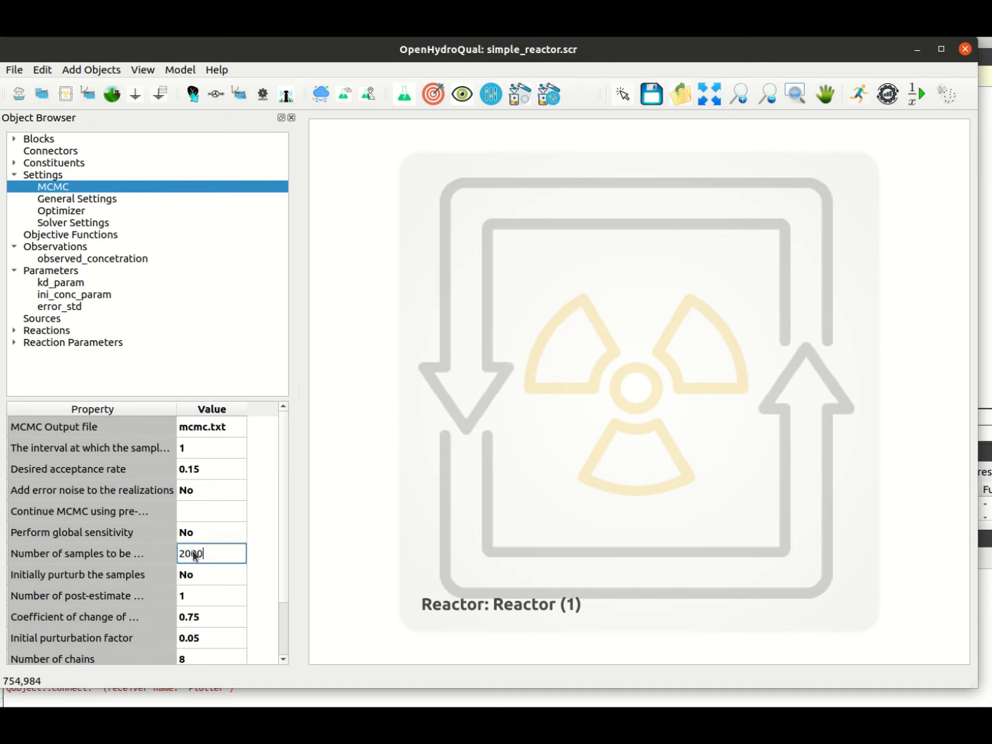
key(Return)
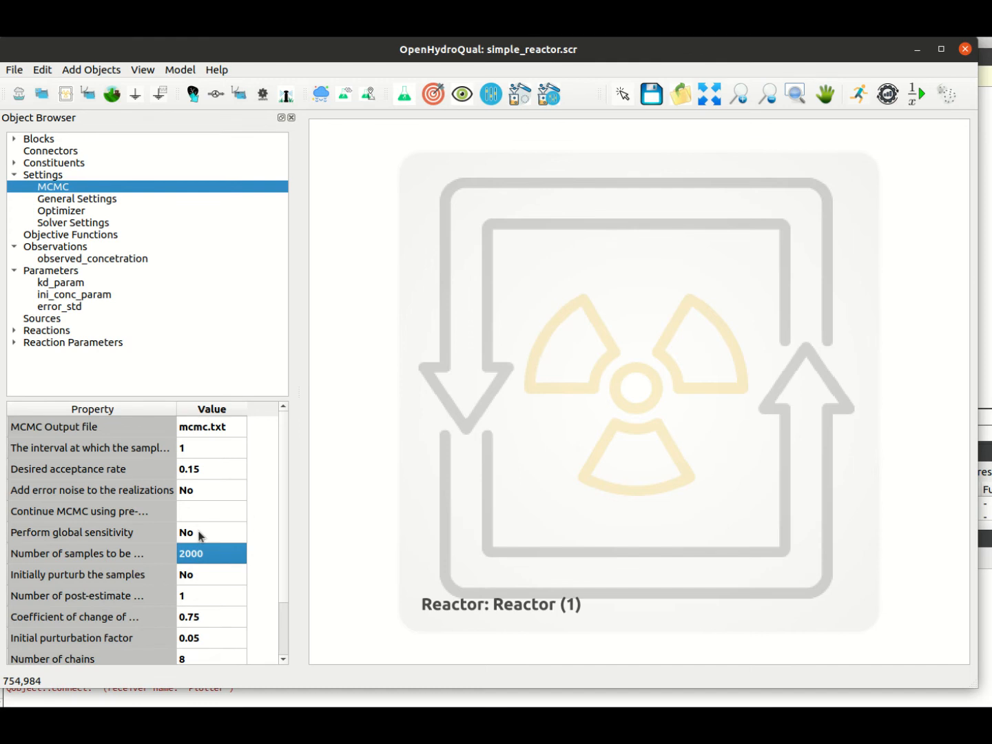
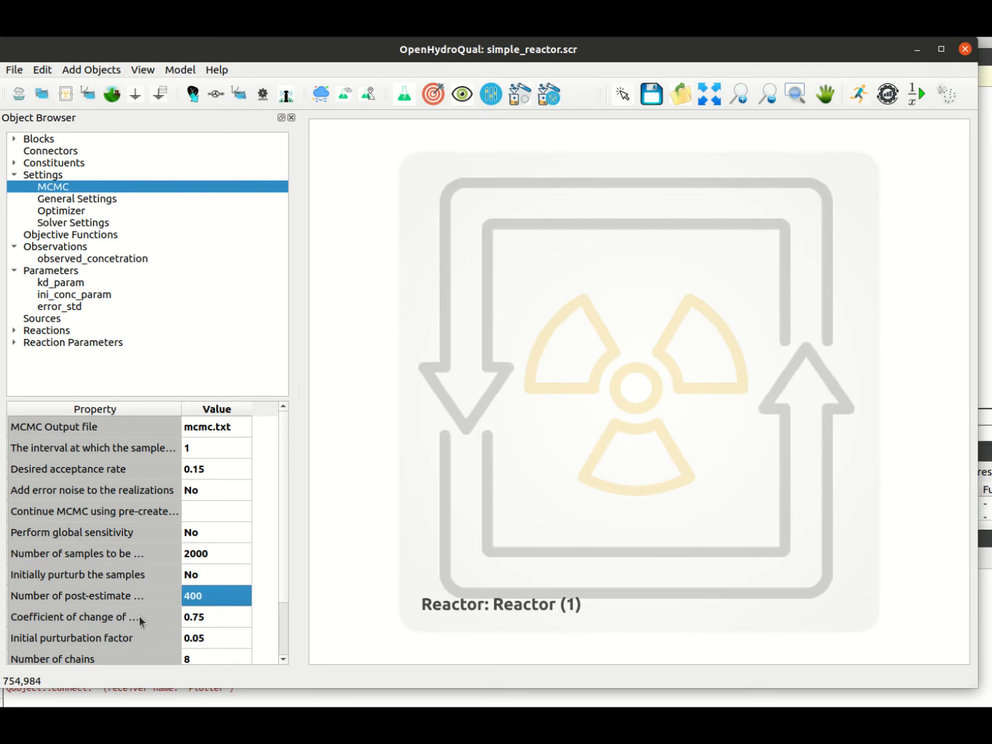
Review the MCMC settings, run the MCMC parameter estimation with an enlarged status window, and close that window once it finishes
scroll(139, 617, down, 1)
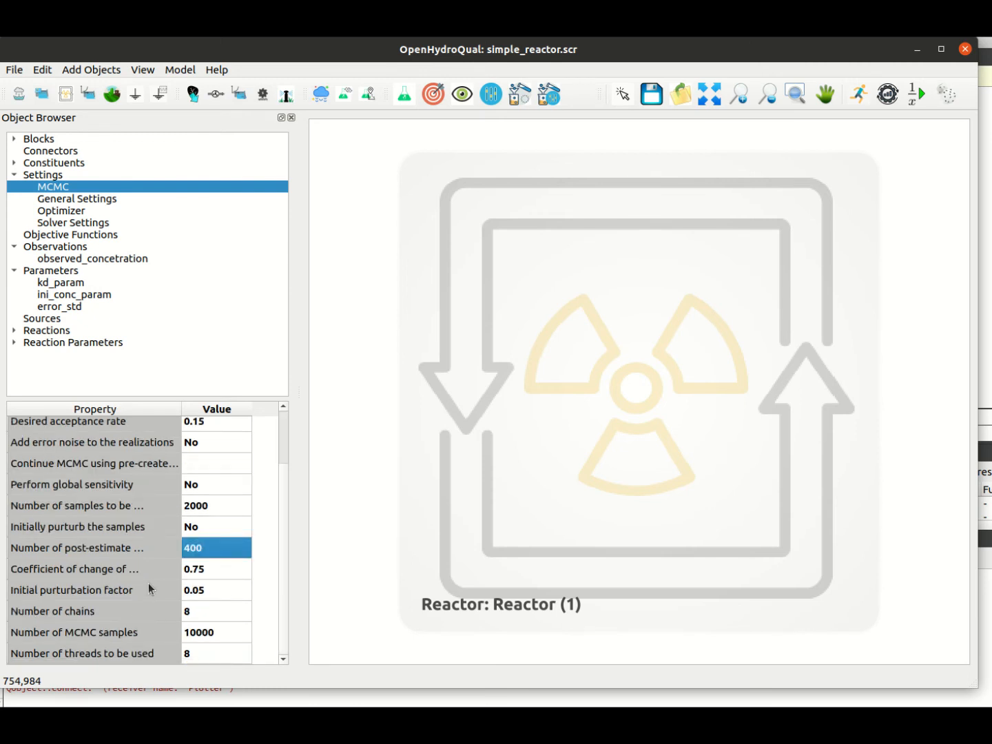
scroll(148, 584, up, 1)
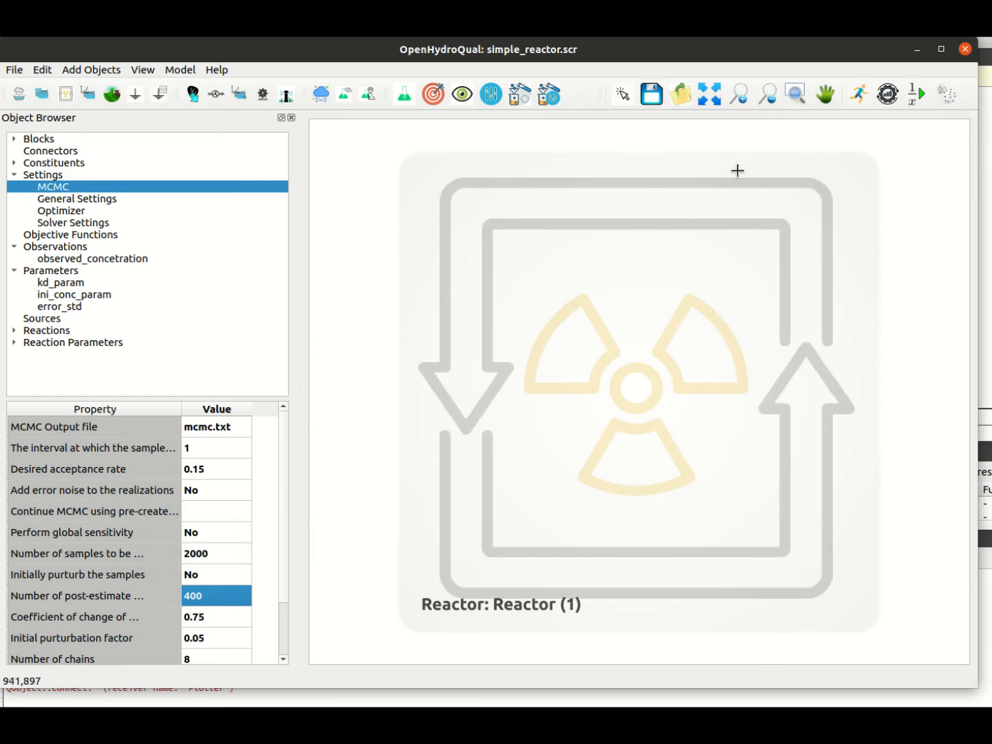
click(946, 97)
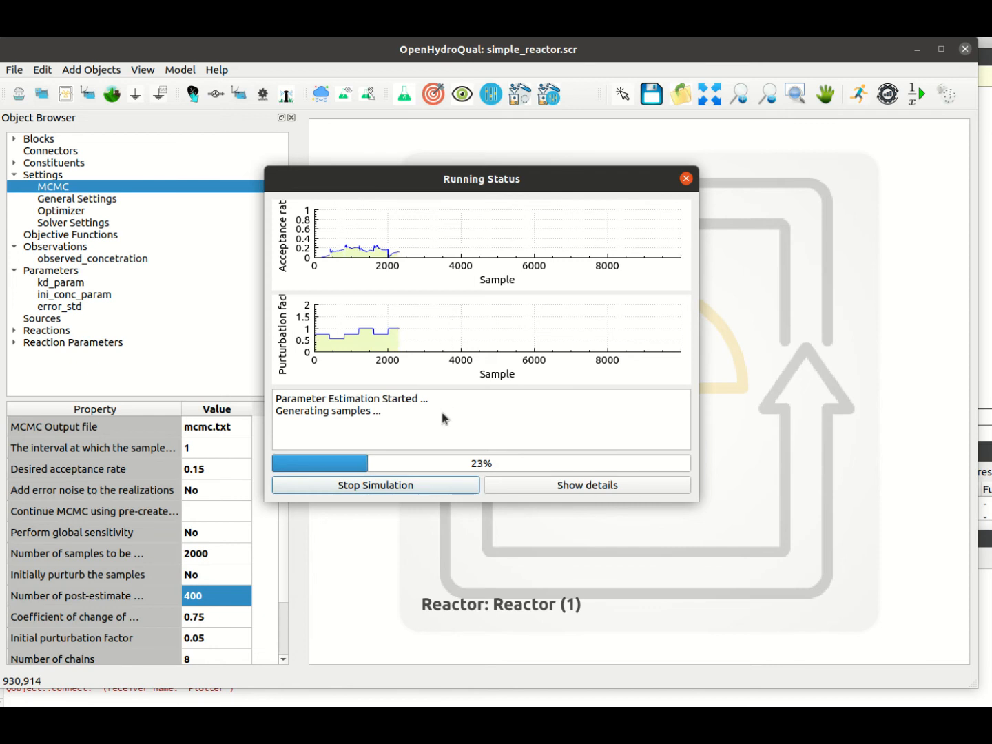
drag(458, 505, 455, 583)
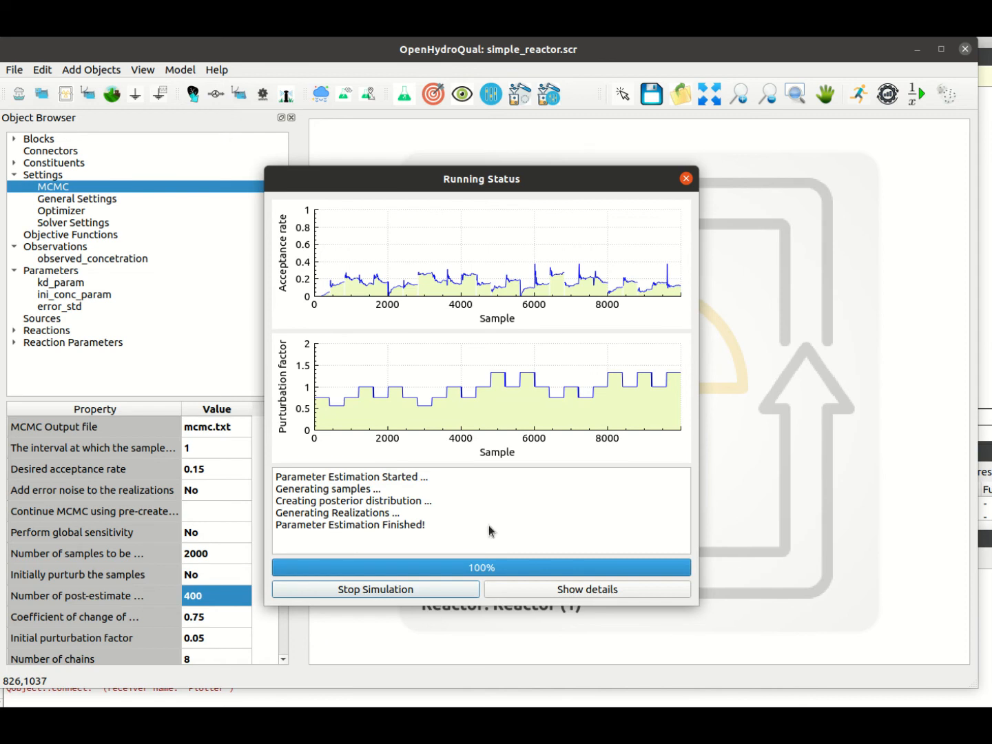
click(686, 178)
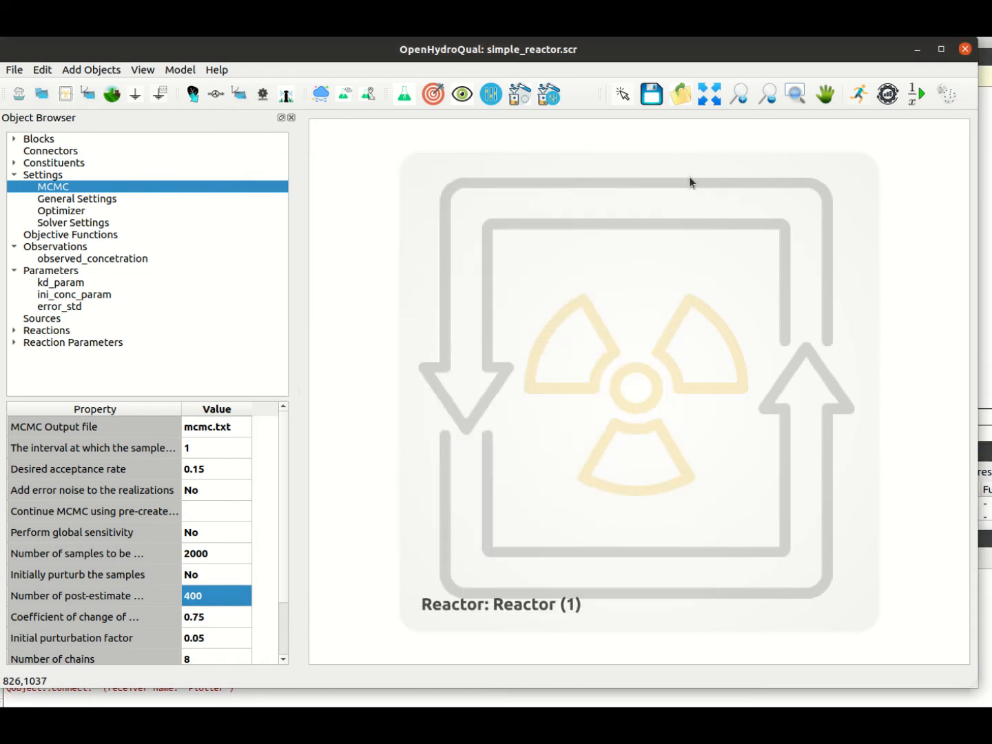
Plot the posterior distribution of kd_param, compare it with the prior density and close the plot
click(55, 289)
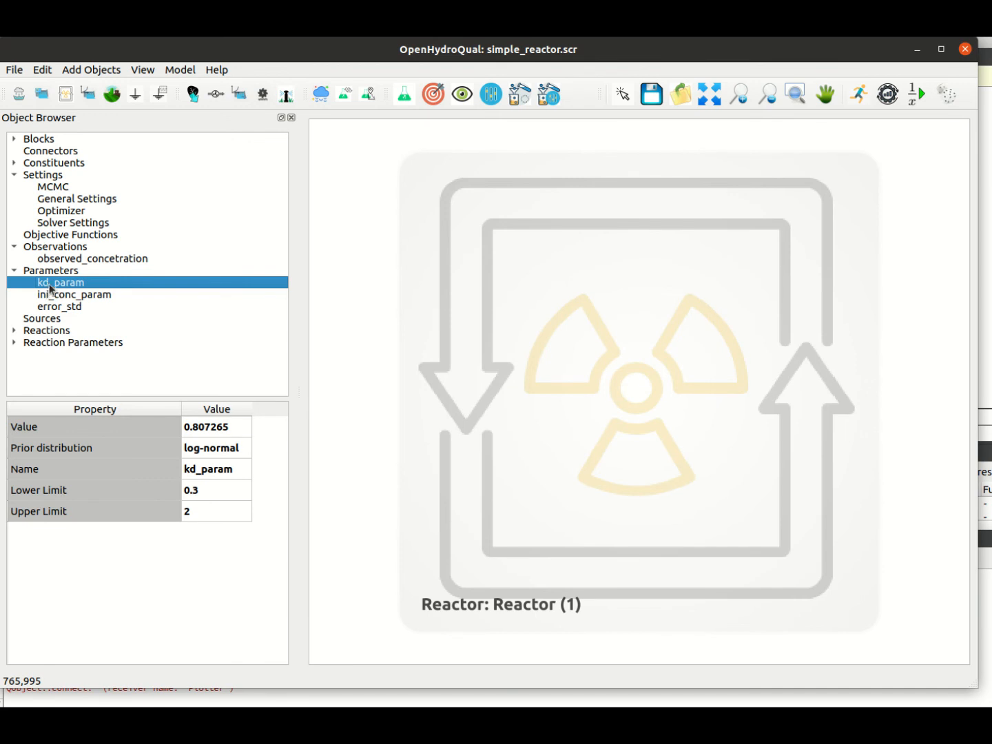
right_click(52, 288)
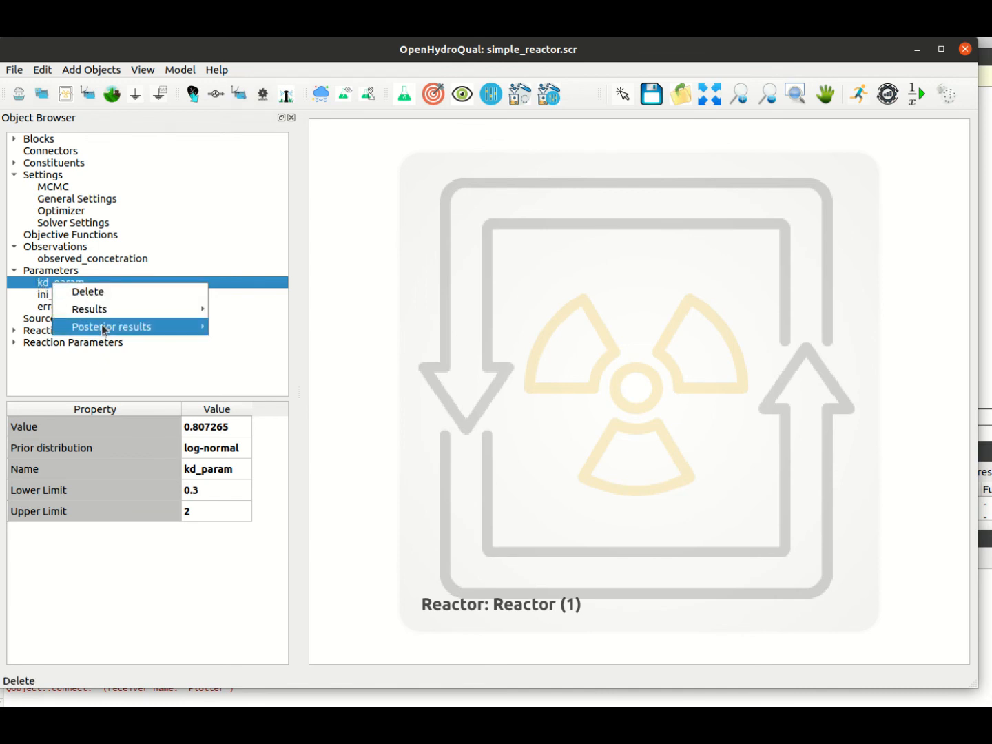
mouse_move(104, 329)
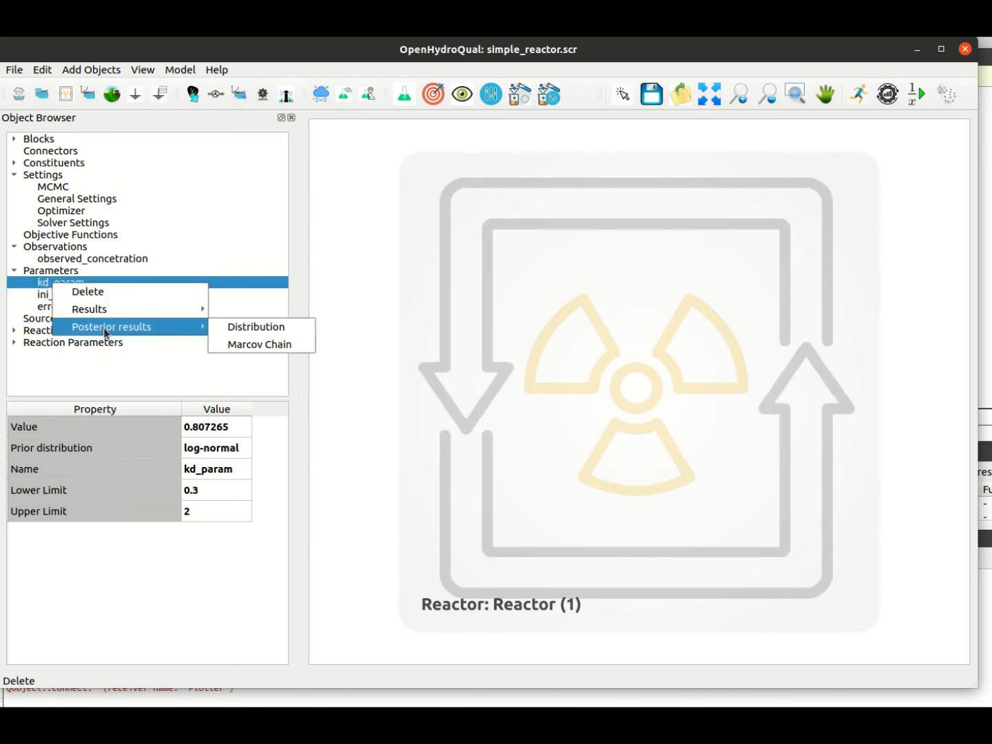
click(245, 328)
drag(115, 273, 551, 146)
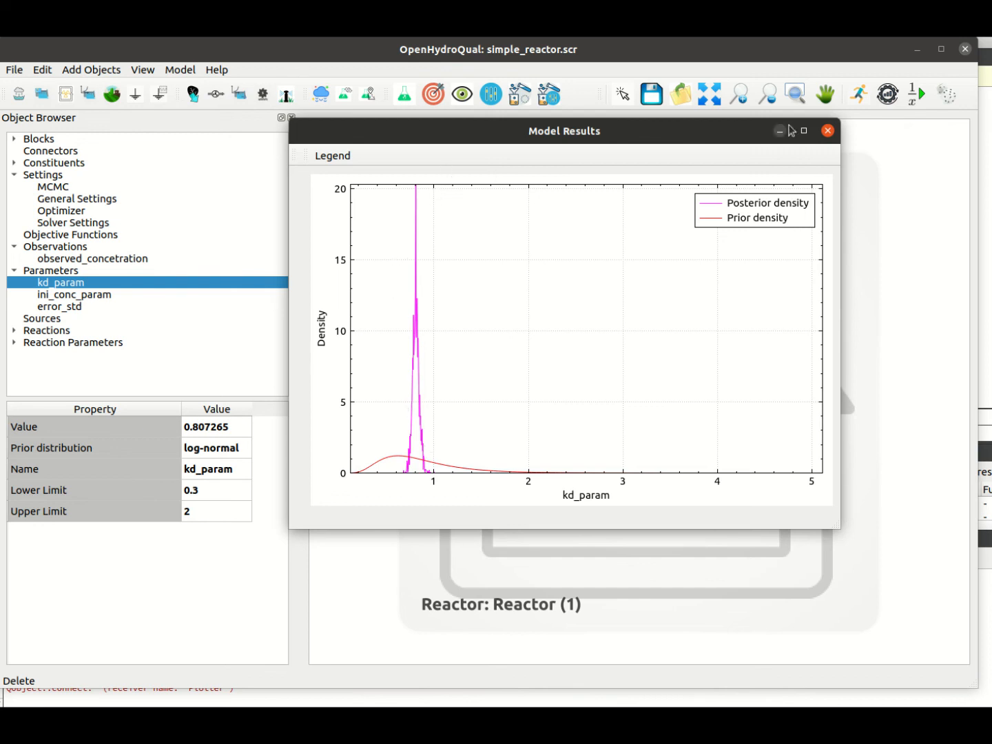
click(827, 131)
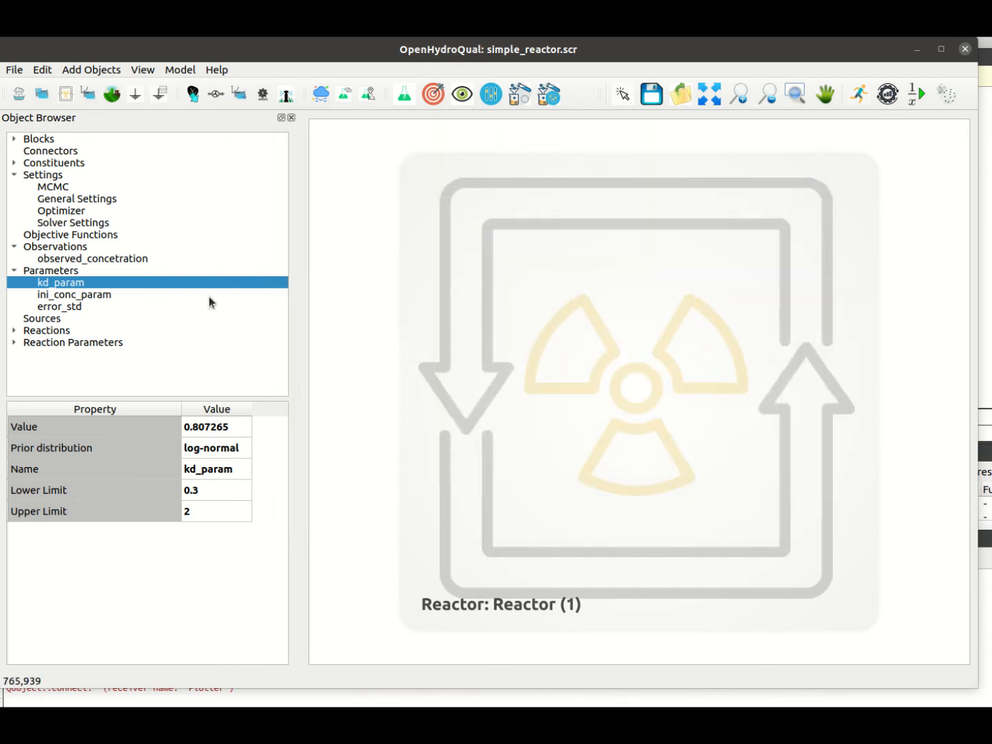
Plot the posterior Markov chains of kd_param and move the plot fully into view
right_click(71, 287)
mouse_move(132, 323)
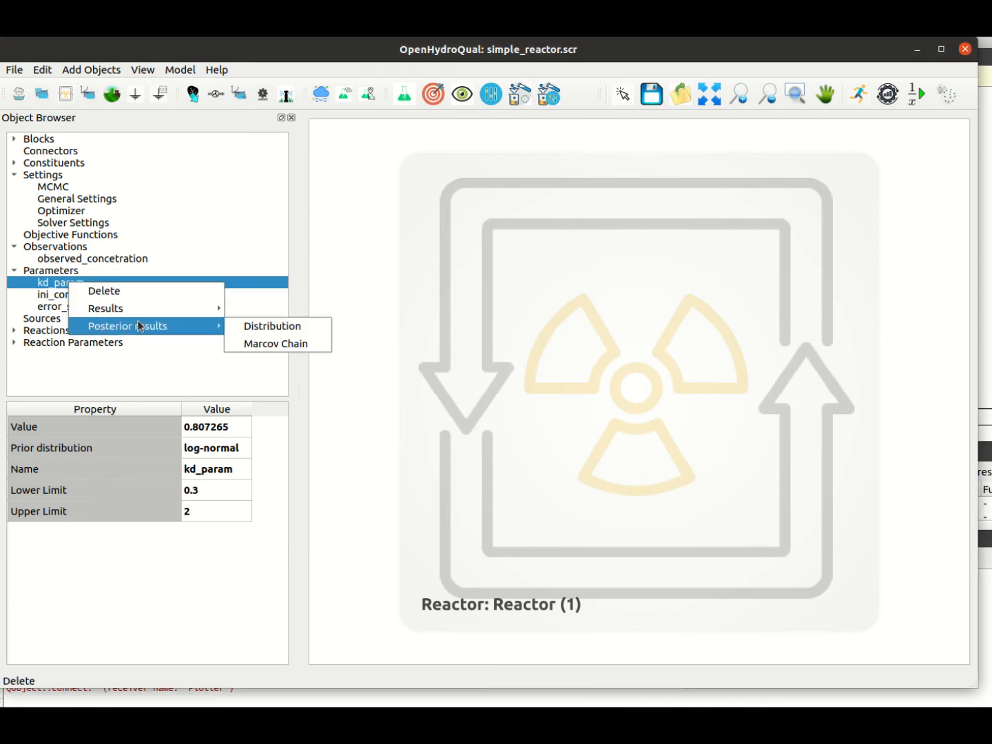
click(266, 343)
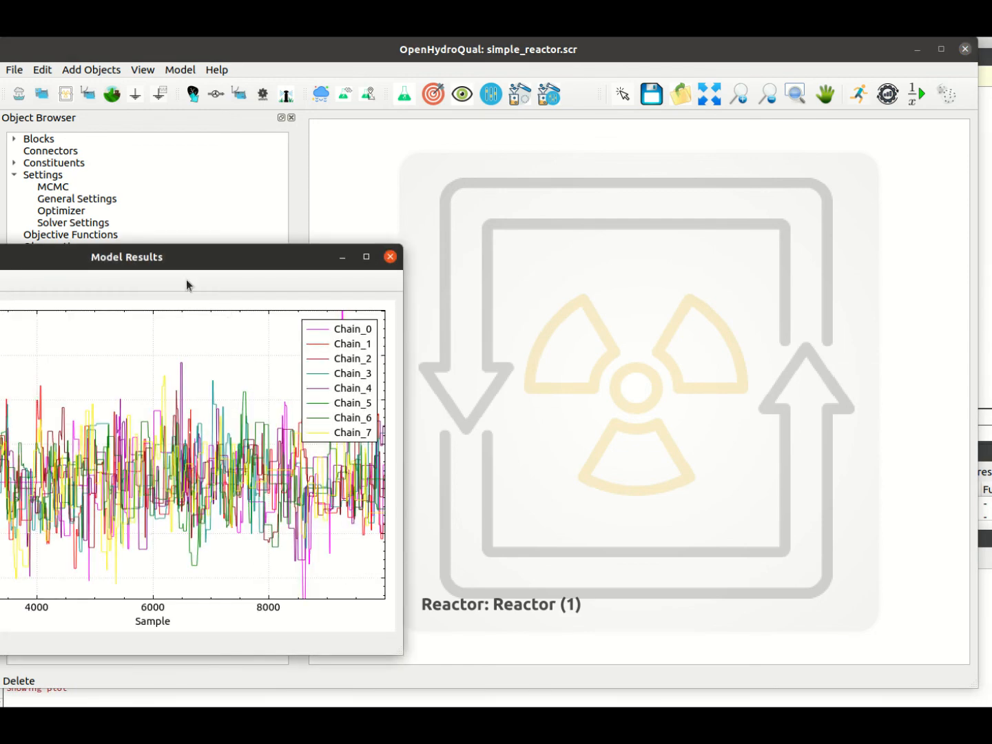
drag(180, 258, 545, 194)
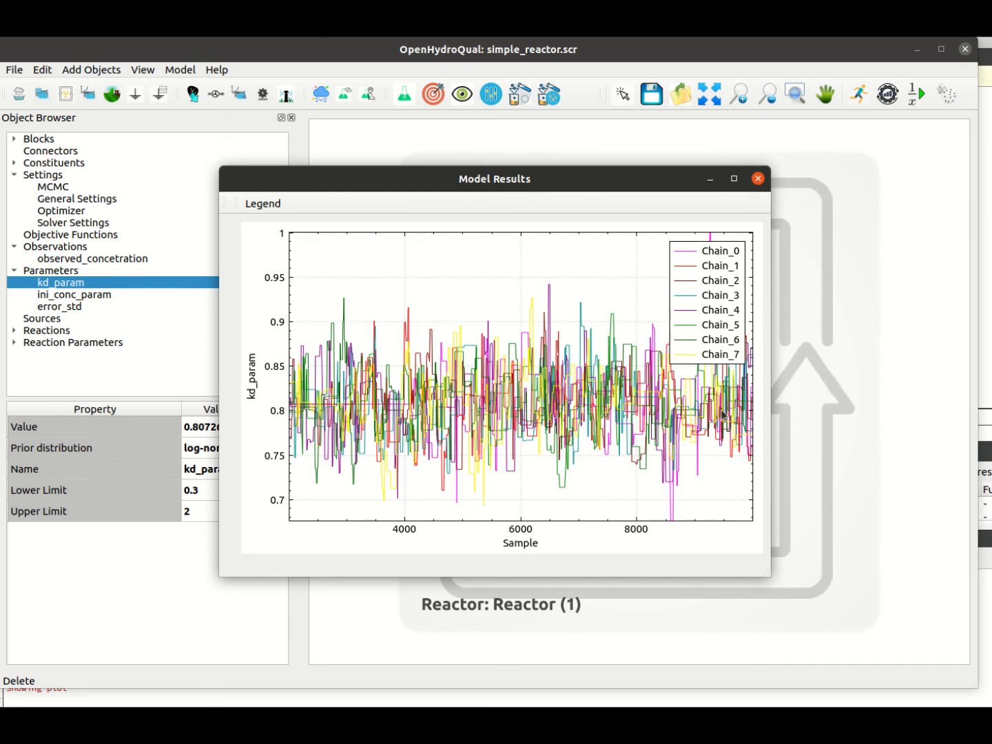
Close the kd_param chain plot, plot the posterior distribution of ini_conc_param to compare it with the prior density, and close that plot
click(758, 179)
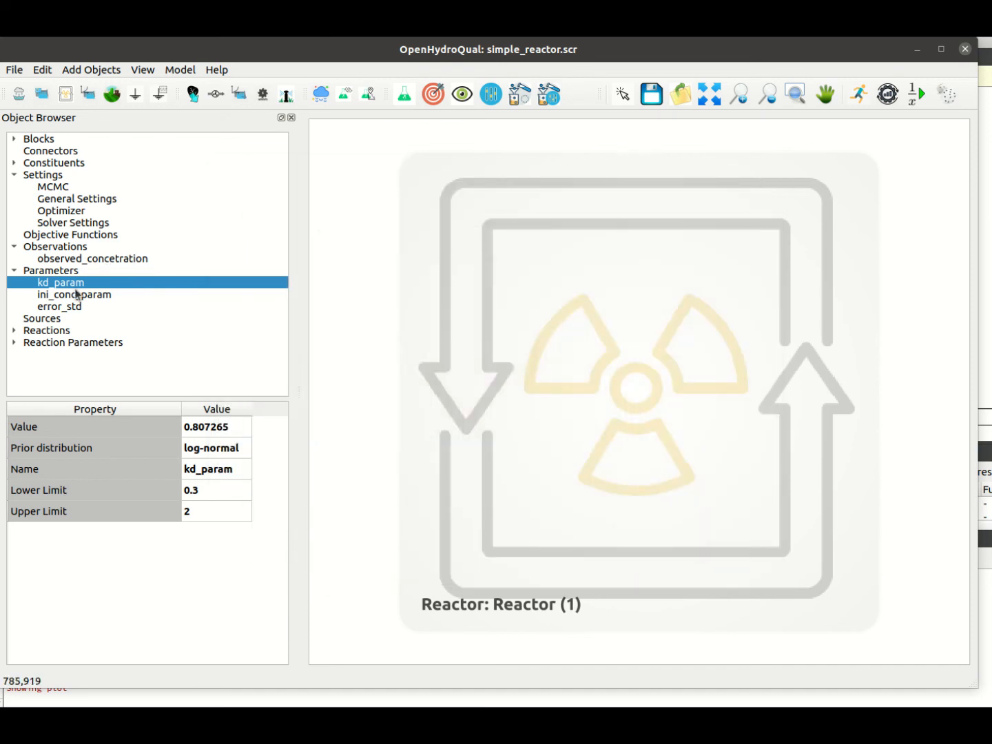
click(72, 294)
right_click(73, 296)
mouse_move(124, 338)
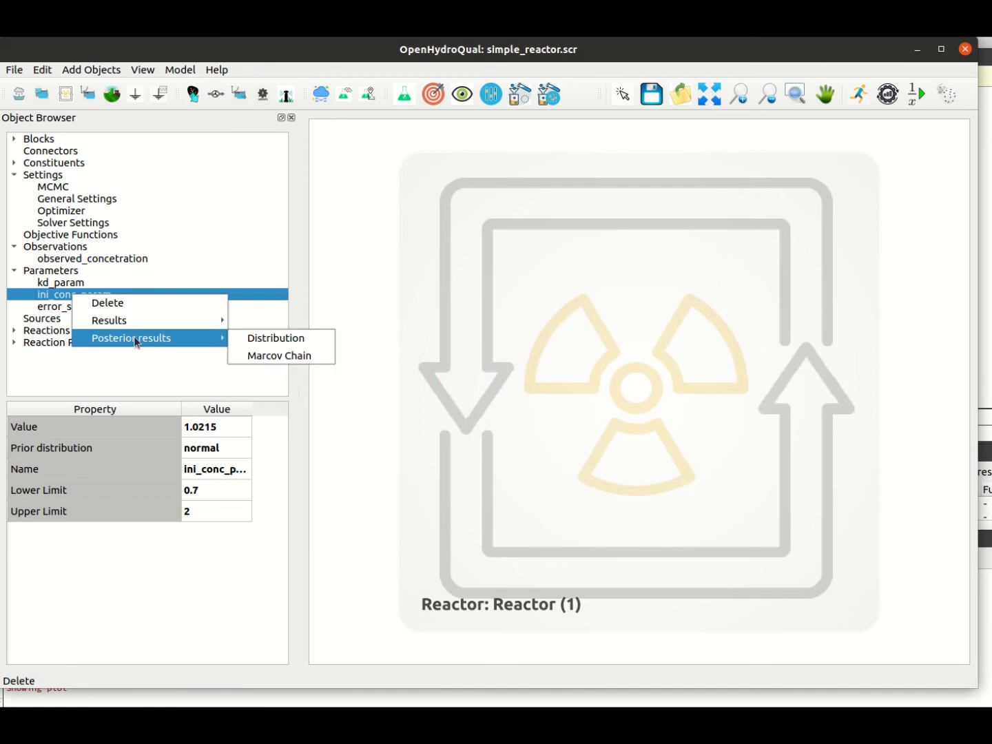
click(248, 344)
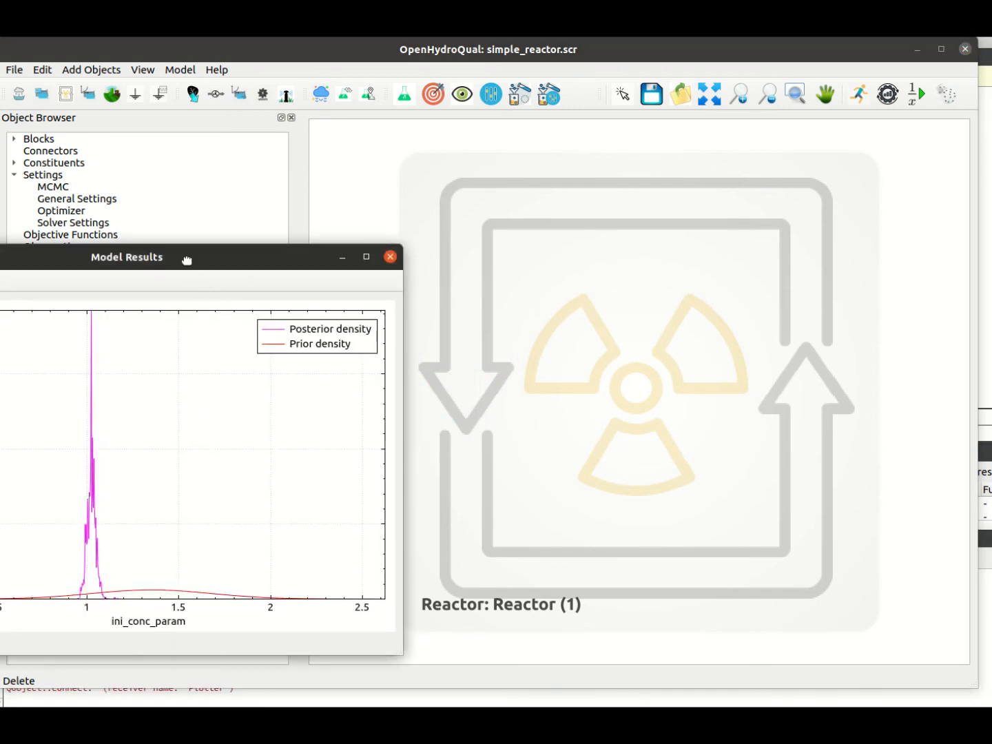
drag(186, 260, 501, 199)
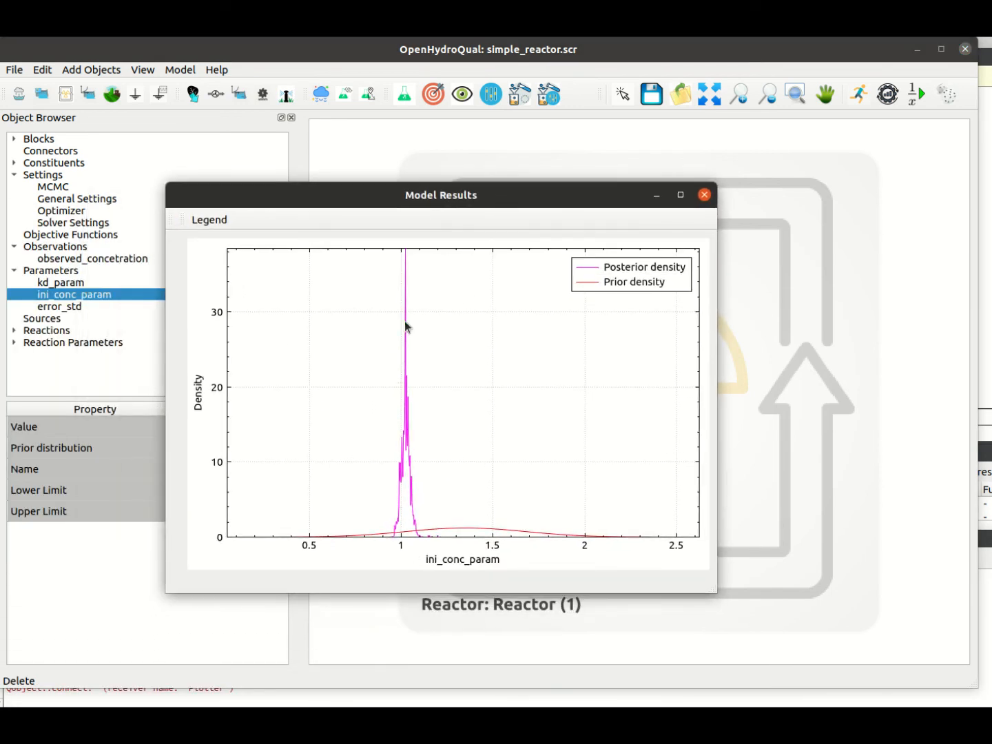
click(703, 196)
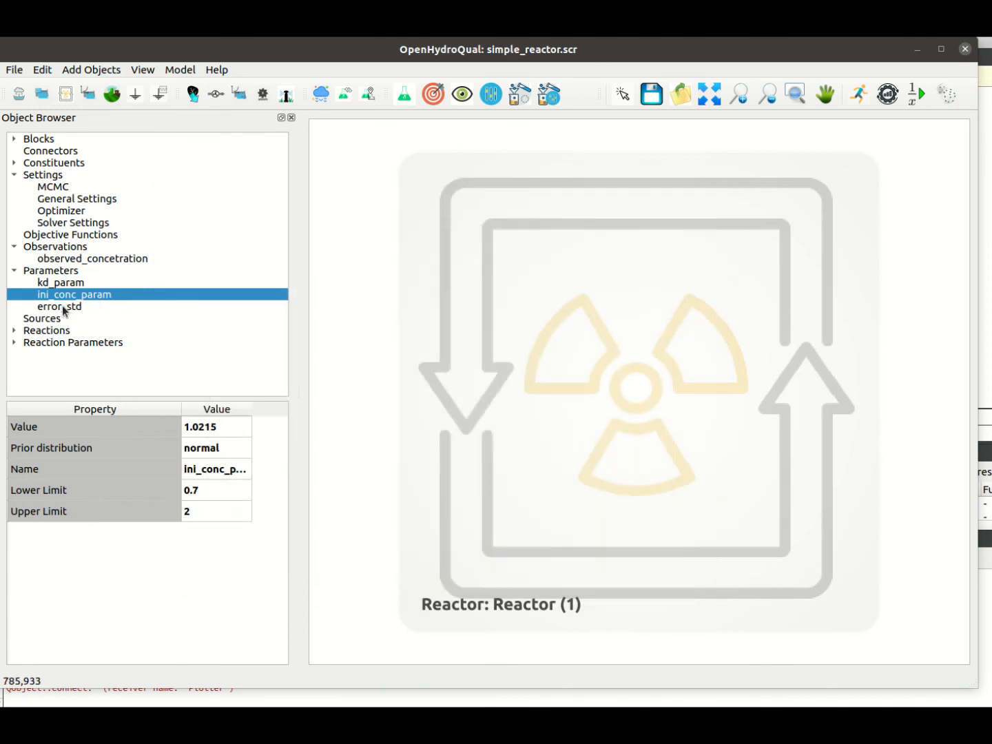
Plot the posterior distribution of error_std, compare it with the prior density and close the plot
click(62, 306)
right_click(62, 306)
mouse_move(141, 350)
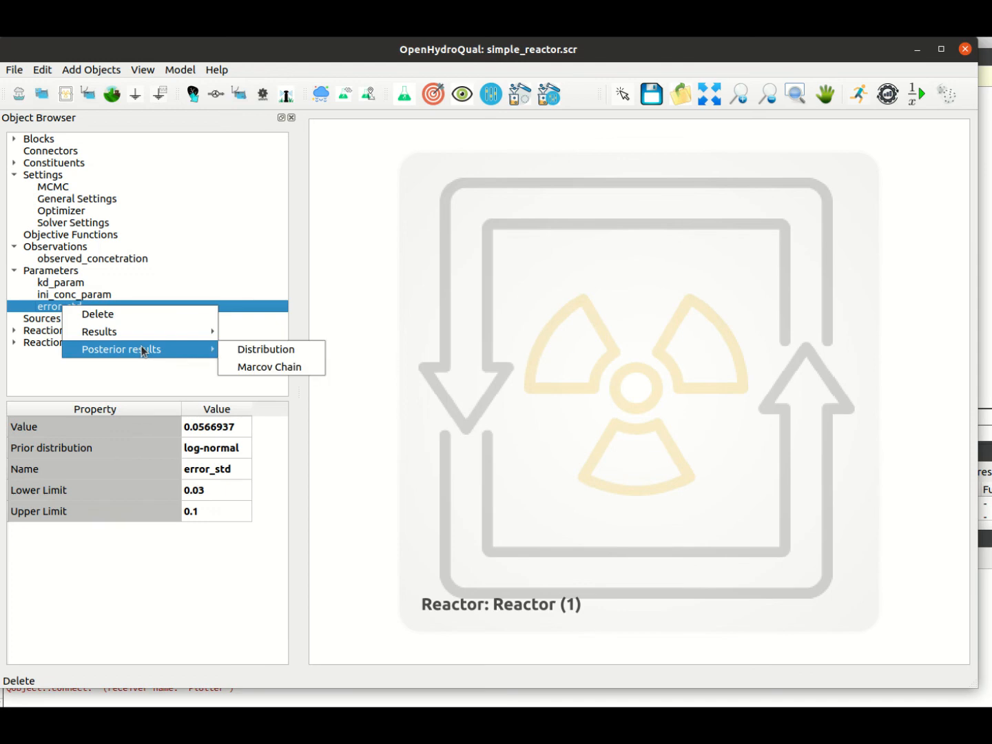
click(245, 350)
drag(211, 252, 506, 166)
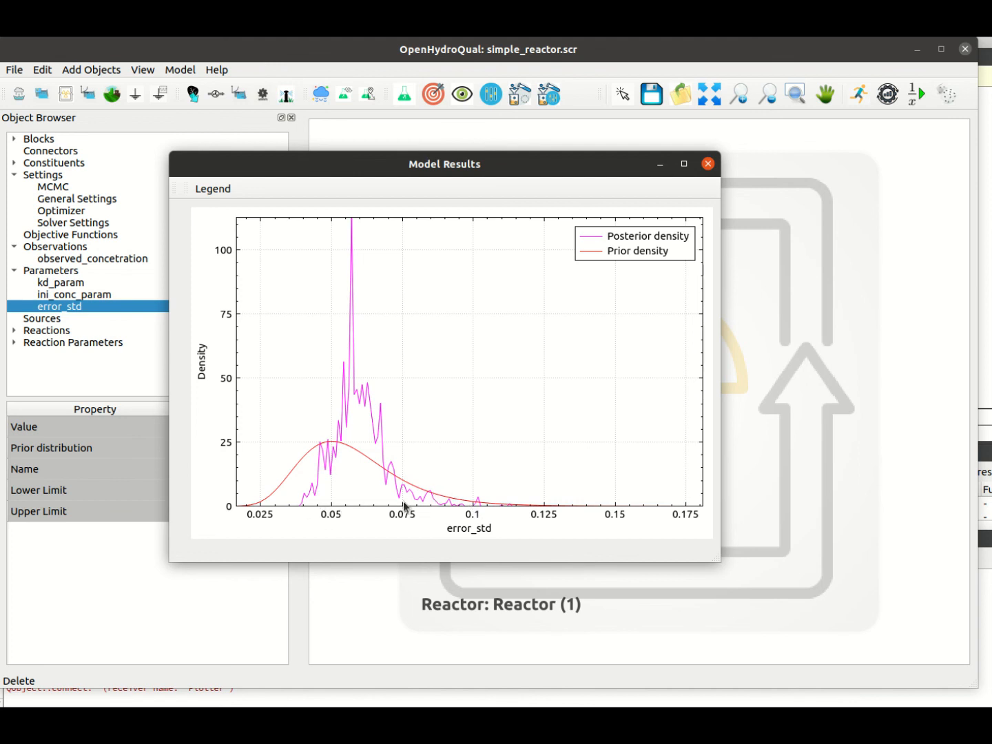
click(709, 166)
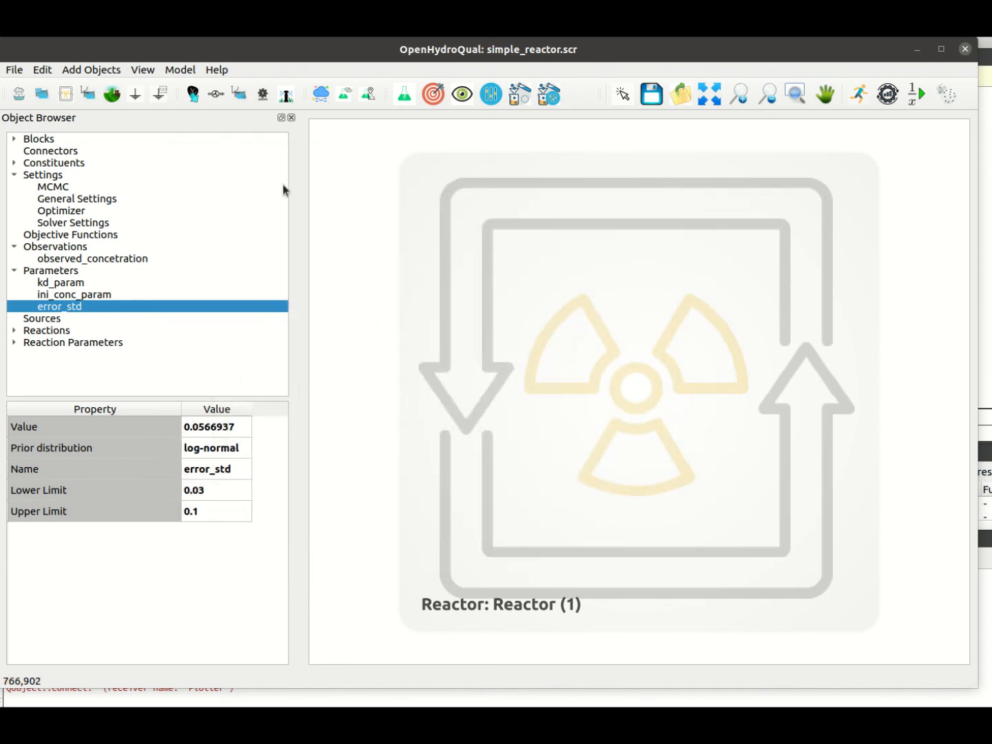
Plot the posterior 95 percent bracket of observed_concetration and move the plot fully into view
click(52, 260)
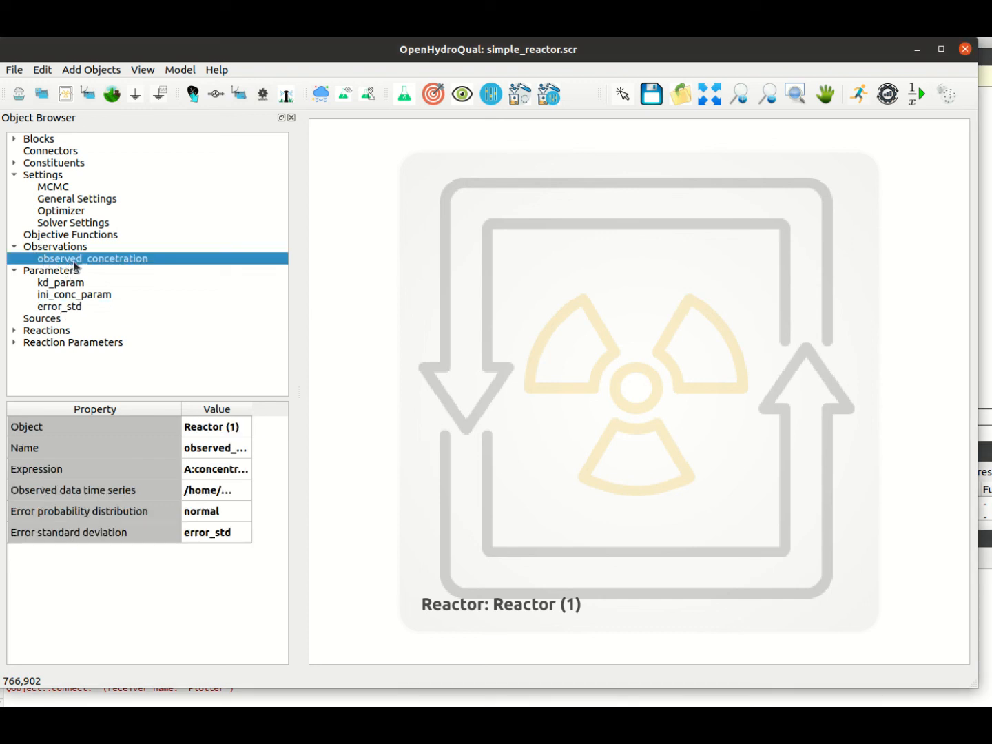
right_click(73, 263)
mouse_move(127, 301)
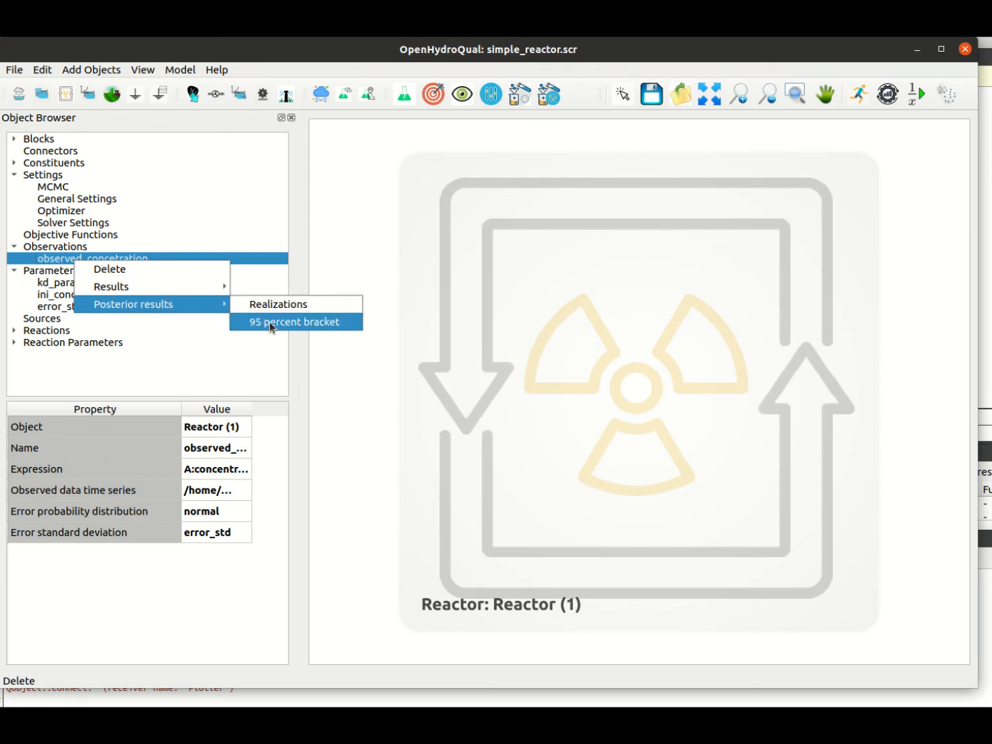
click(304, 324)
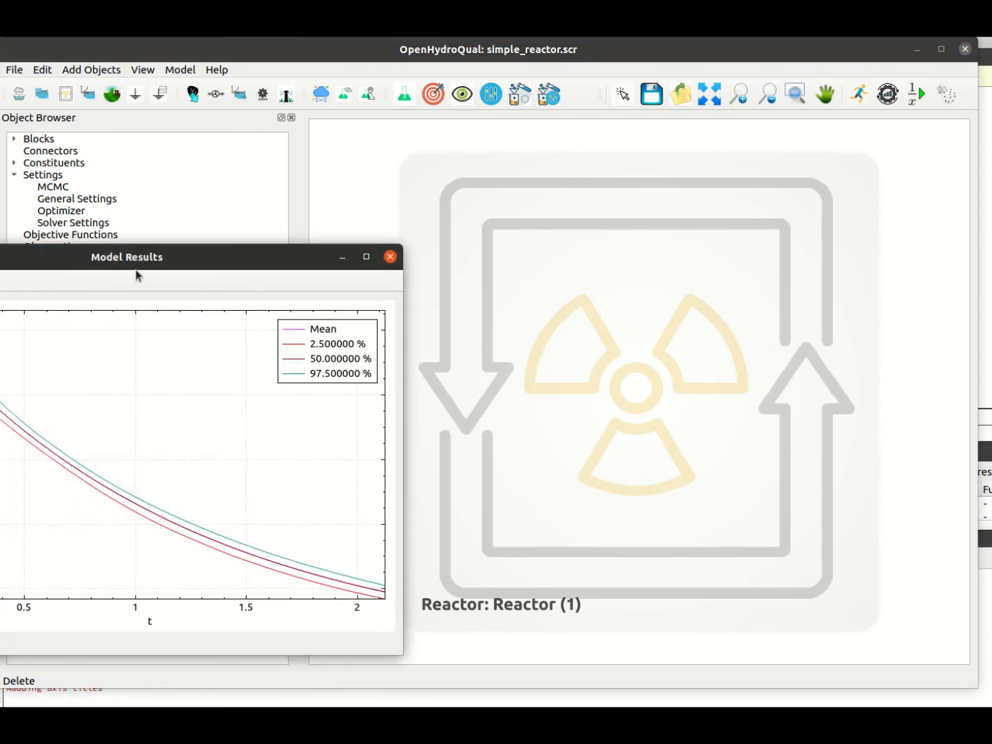
drag(137, 259, 543, 158)
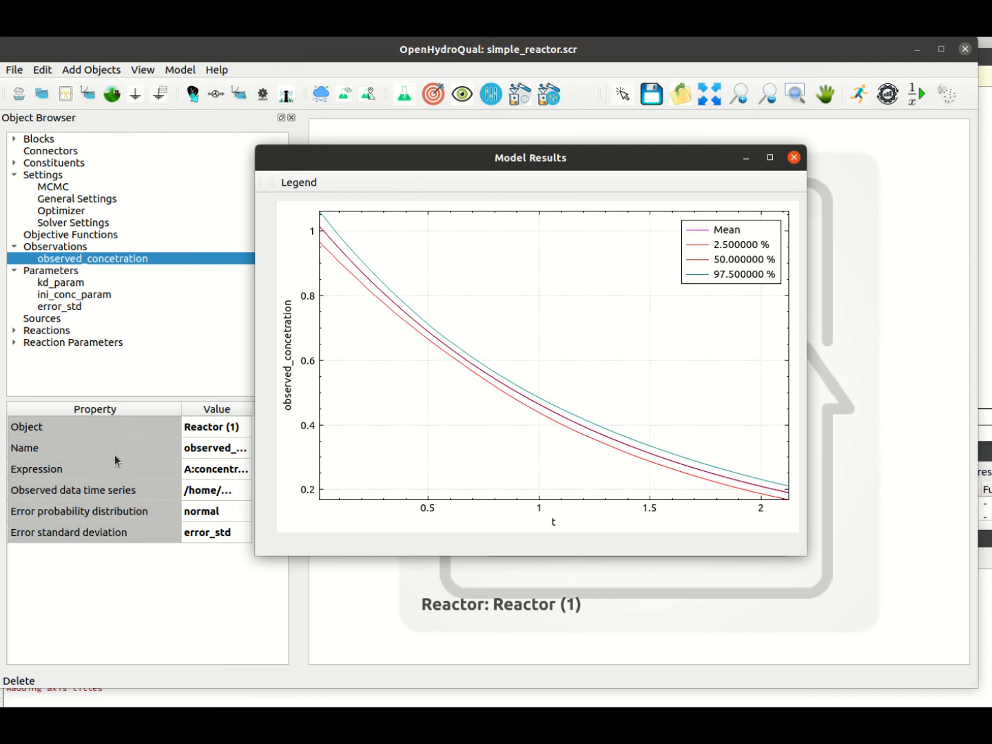
Copy the observed_data curve of observed_concetration into the 95 percent bracket plot, compare the curves and close both plots
right_click(98, 258)
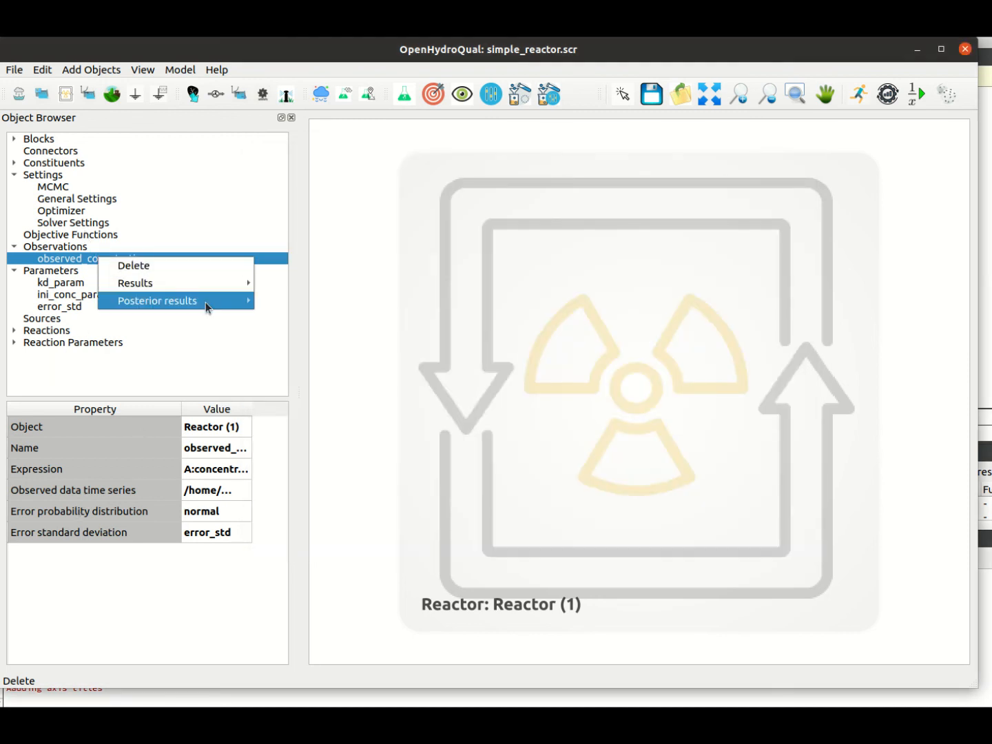
mouse_move(205, 300)
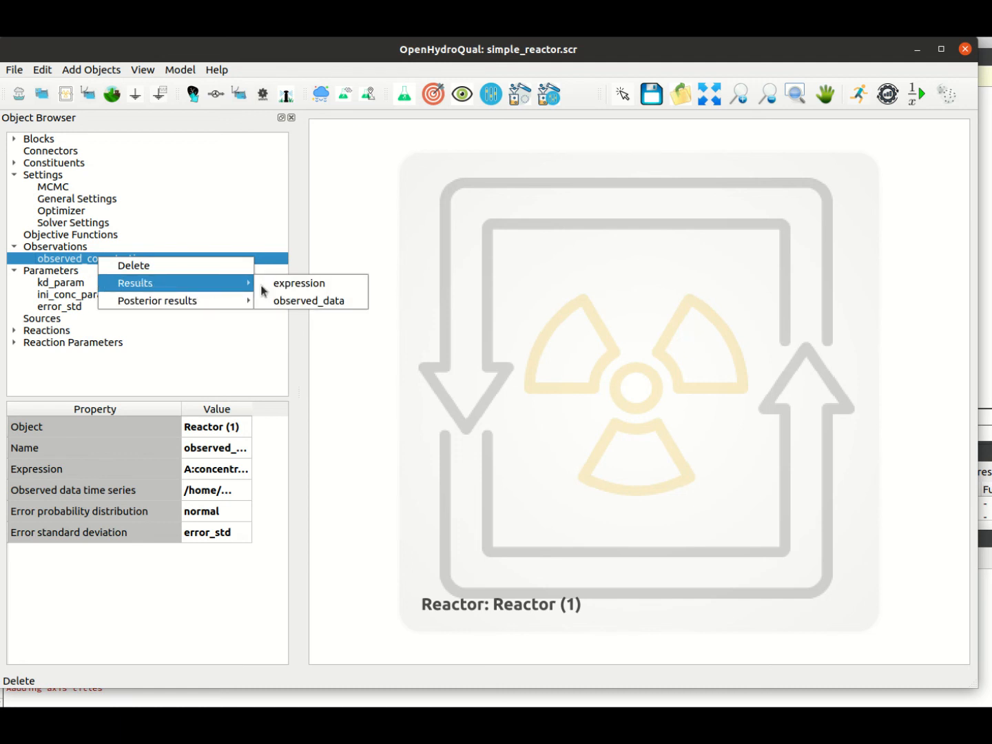
click(297, 302)
right_click(250, 406)
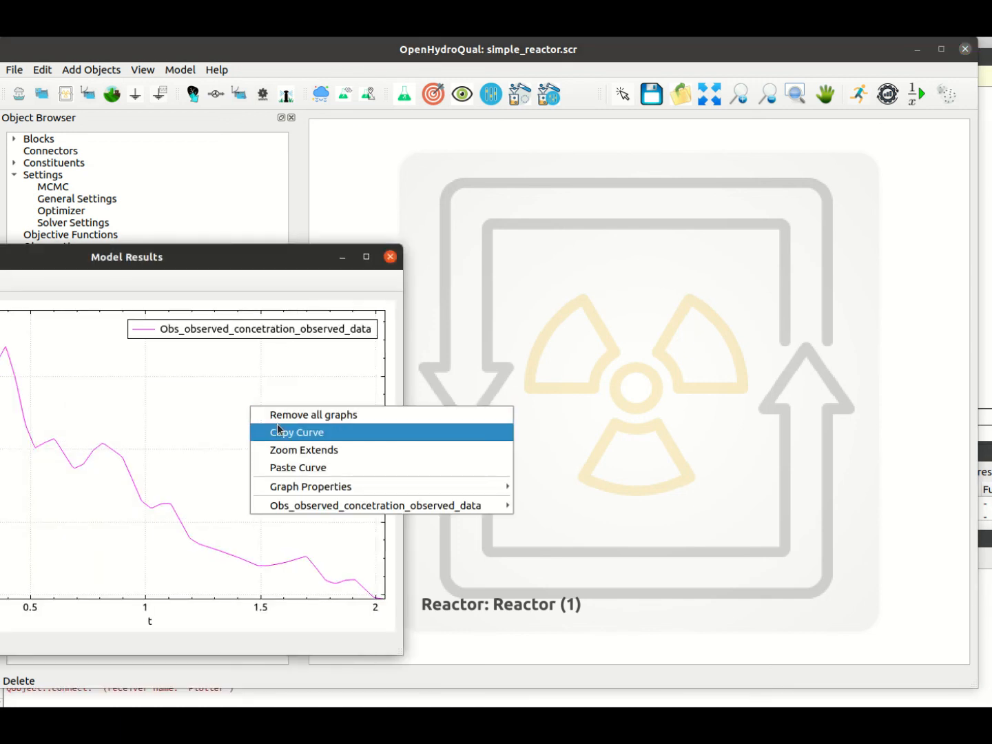
click(284, 432)
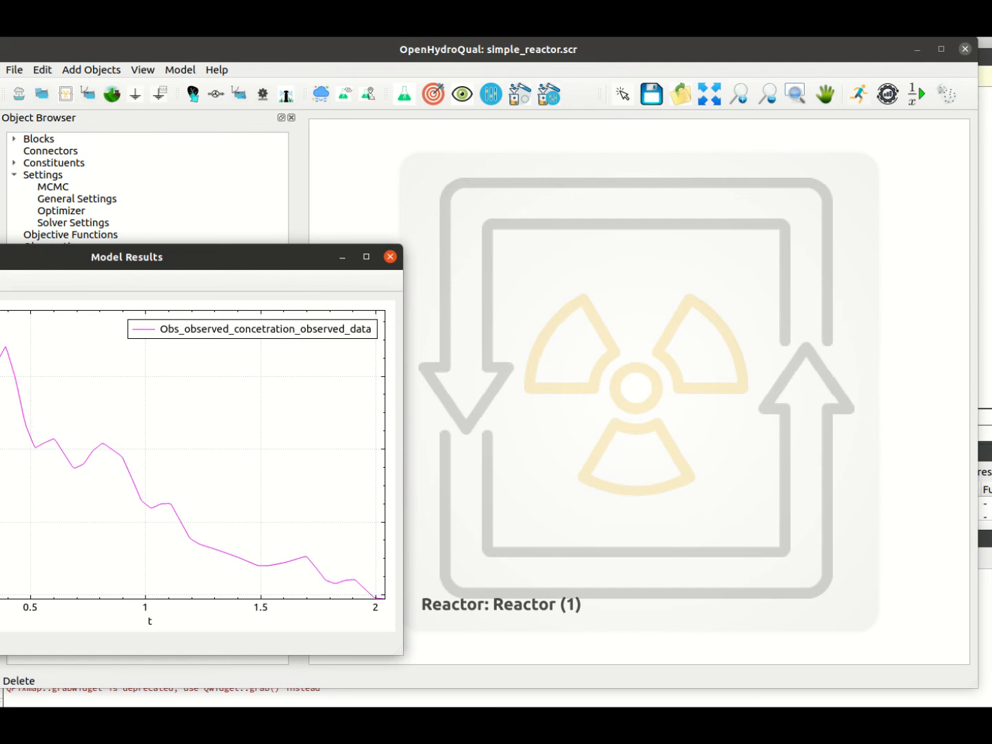
right_click(377, 387)
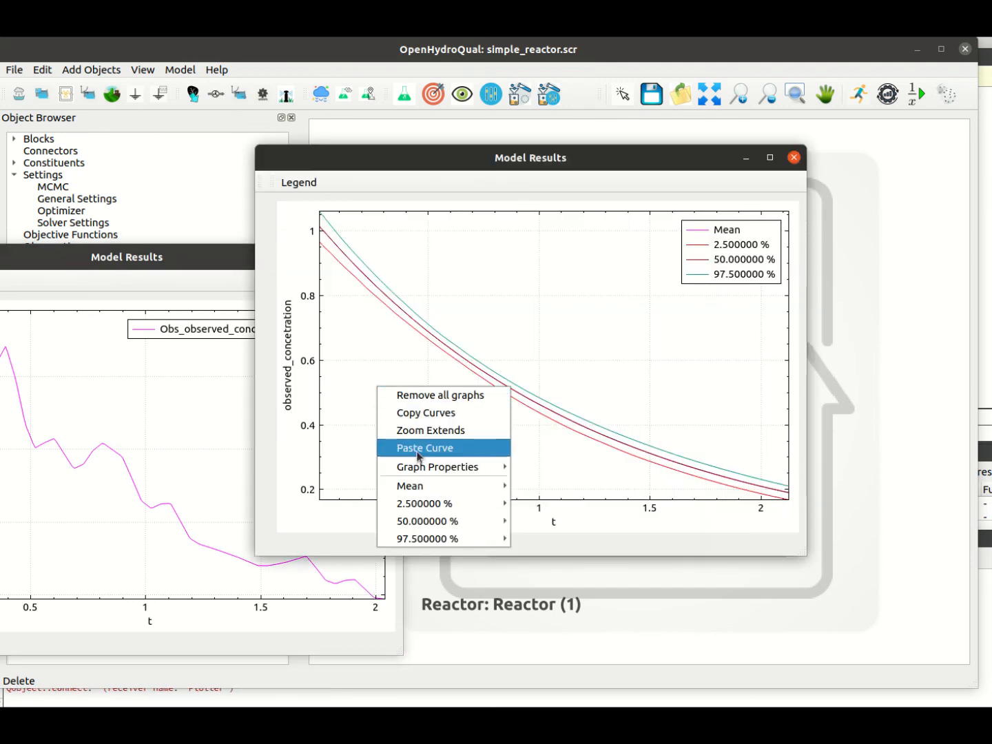
click(418, 449)
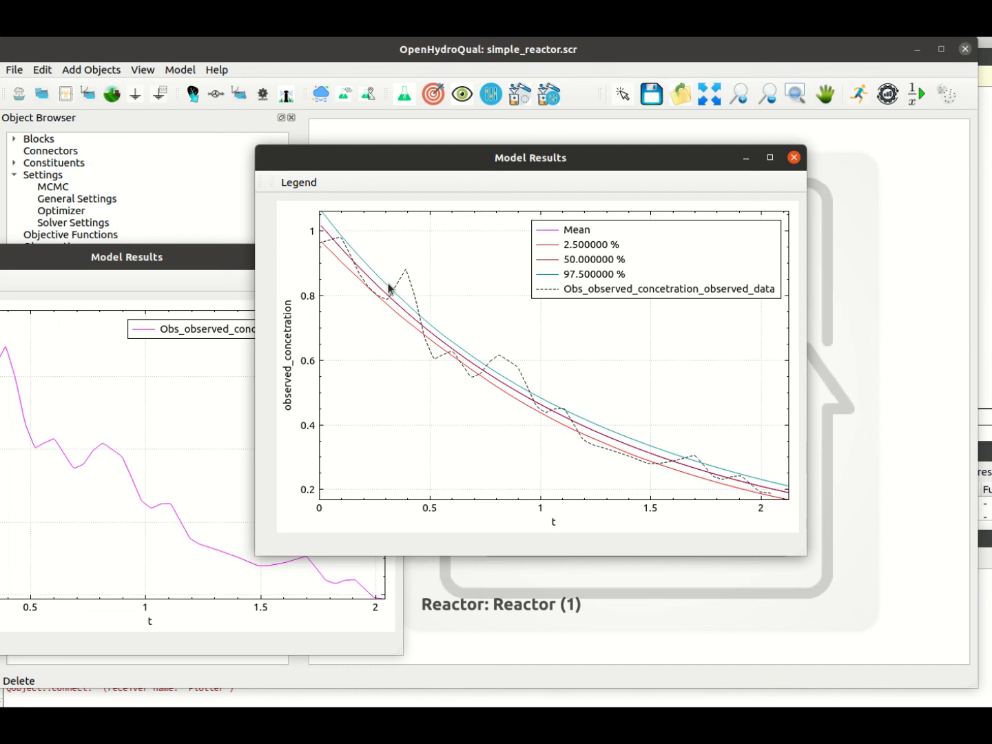
click(200, 265)
click(389, 257)
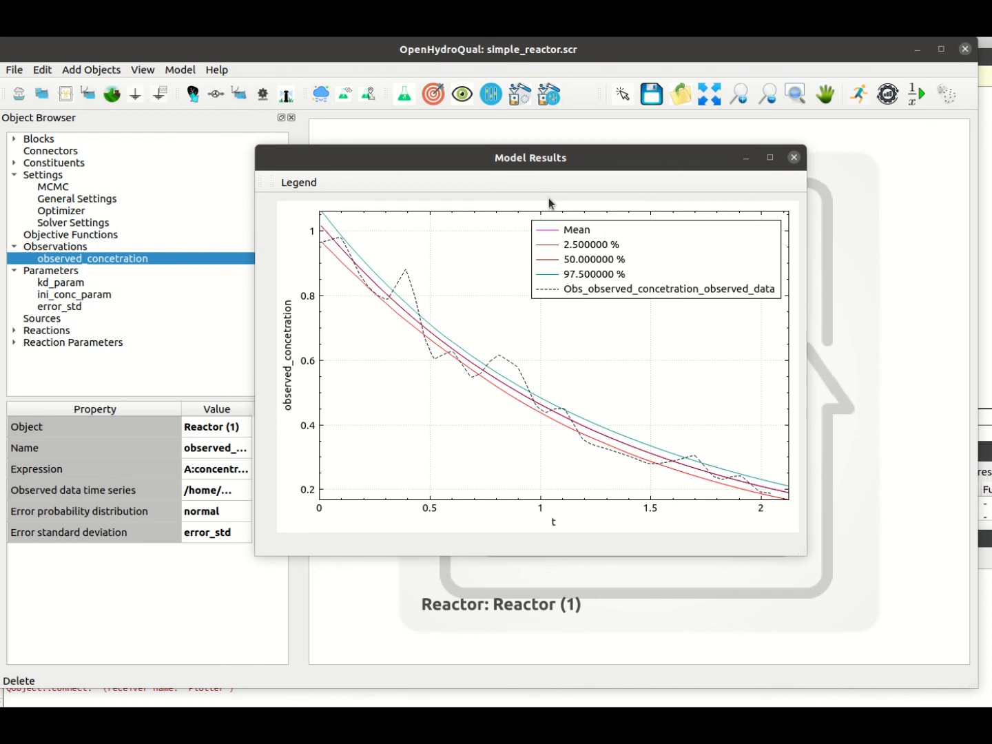
click(795, 158)
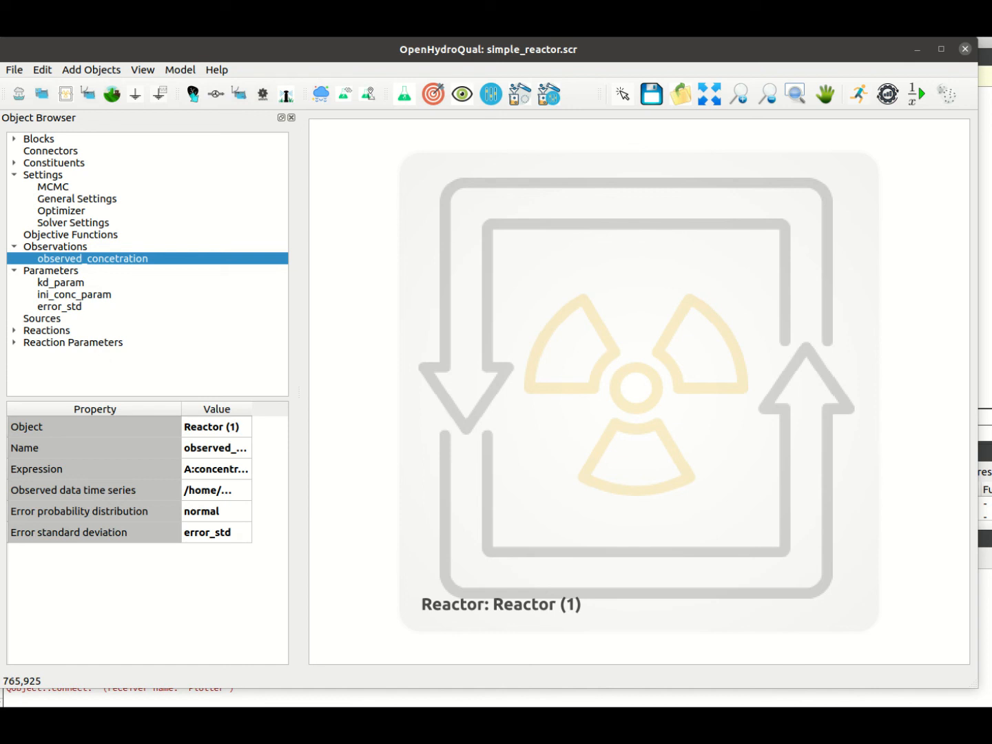
Plot the posterior realizations of observed_concetration, inspect their spread in full view and close the plot
right_click(77, 259)
mouse_move(155, 304)
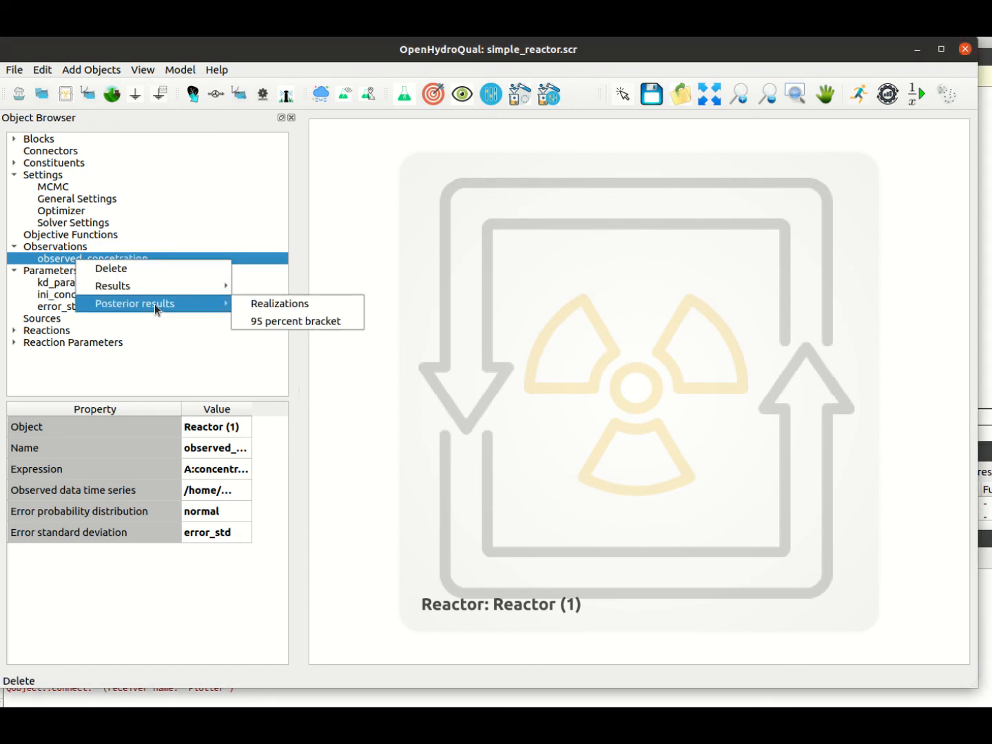
click(278, 304)
drag(205, 252, 608, 173)
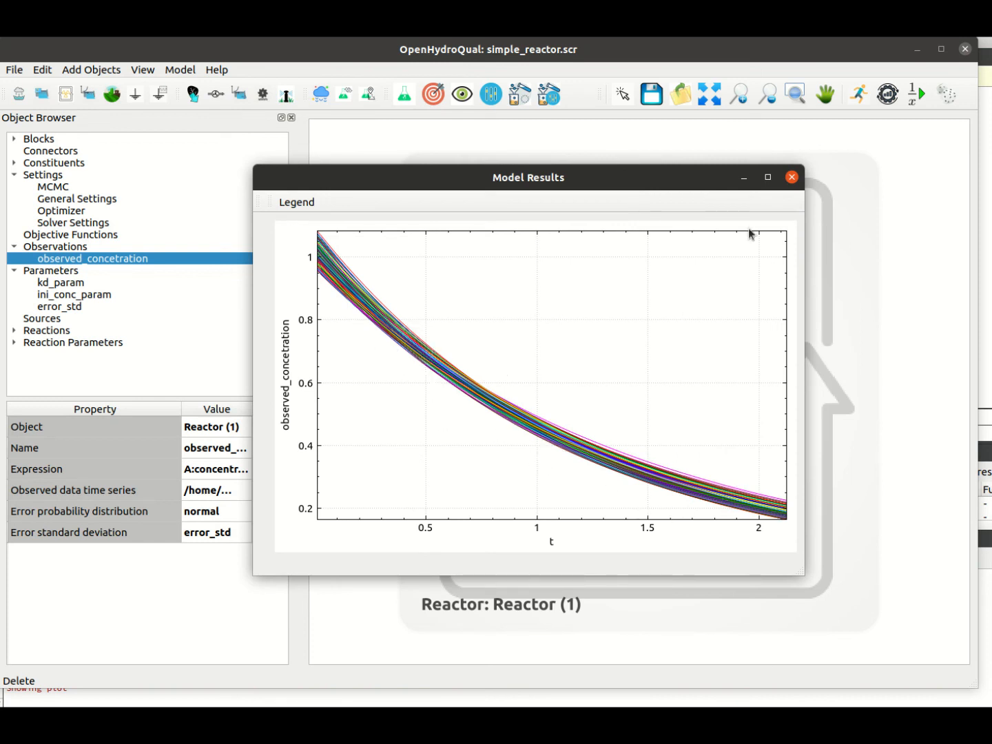
click(792, 177)
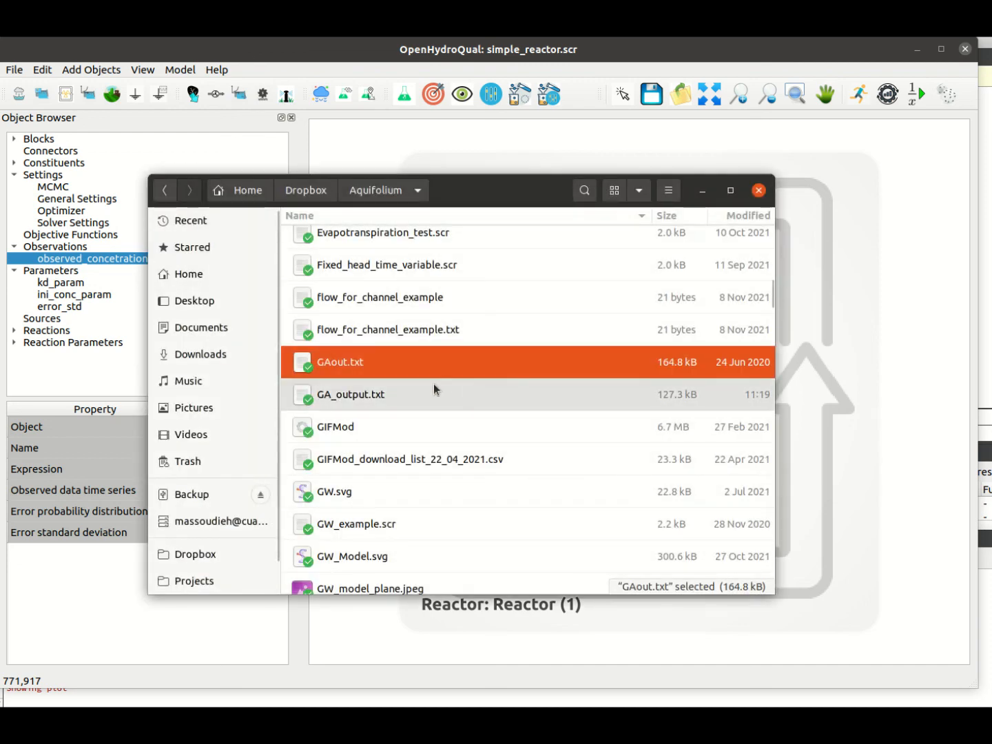
In the file manager, sort the Aquifolium folder by modification date and go to the newest files
scroll(434, 387, up, 3)
scroll(433, 384, up, 10)
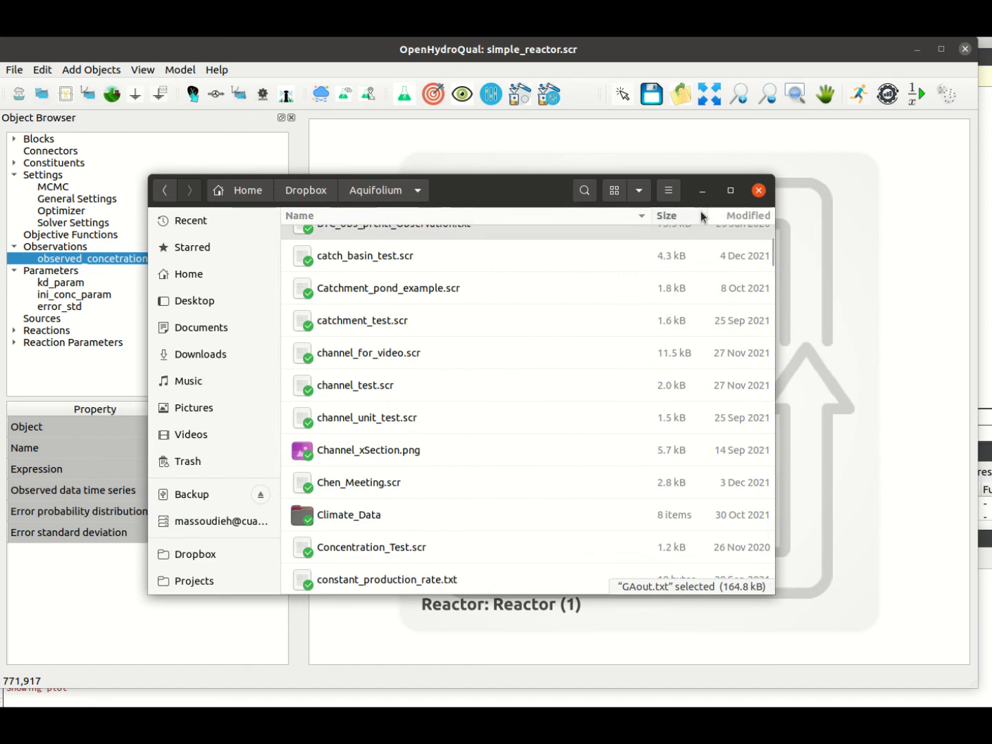
click(739, 219)
scroll(550, 272, down, 5)
scroll(693, 295, up, 2)
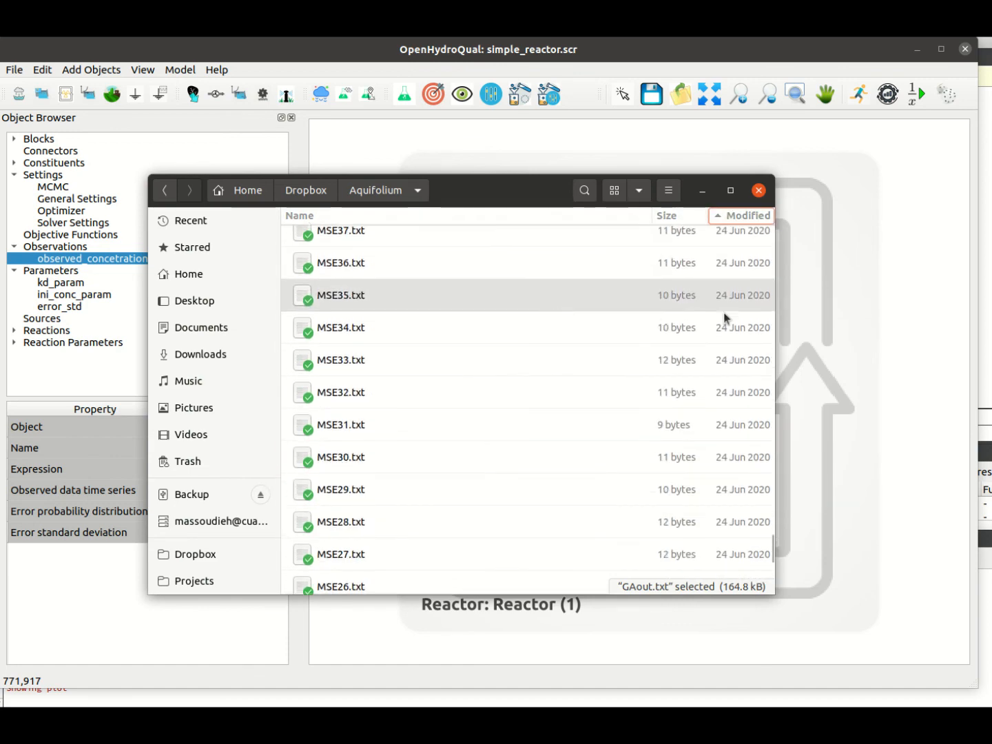
drag(772, 549, 766, 226)
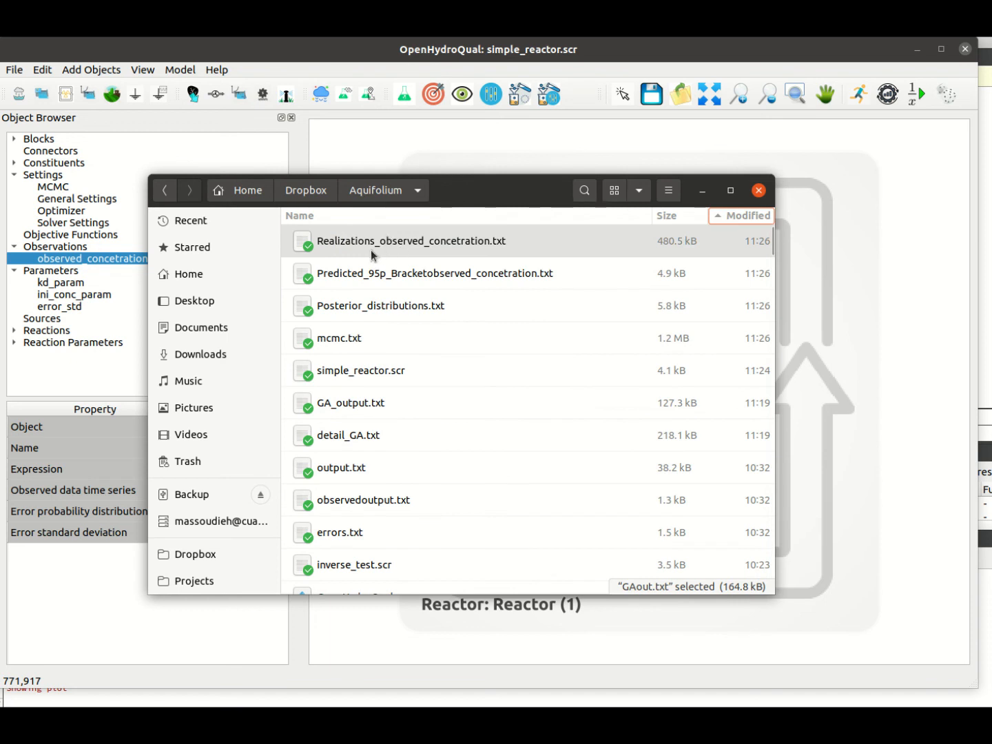
Point out the MCMC output files by selecting Realizations_observed_concetration.txt, Predicted_95p_Bracketobserved_concetration.txt, Posterior_distributions.txt and mcmc.txt in turn
click(333, 251)
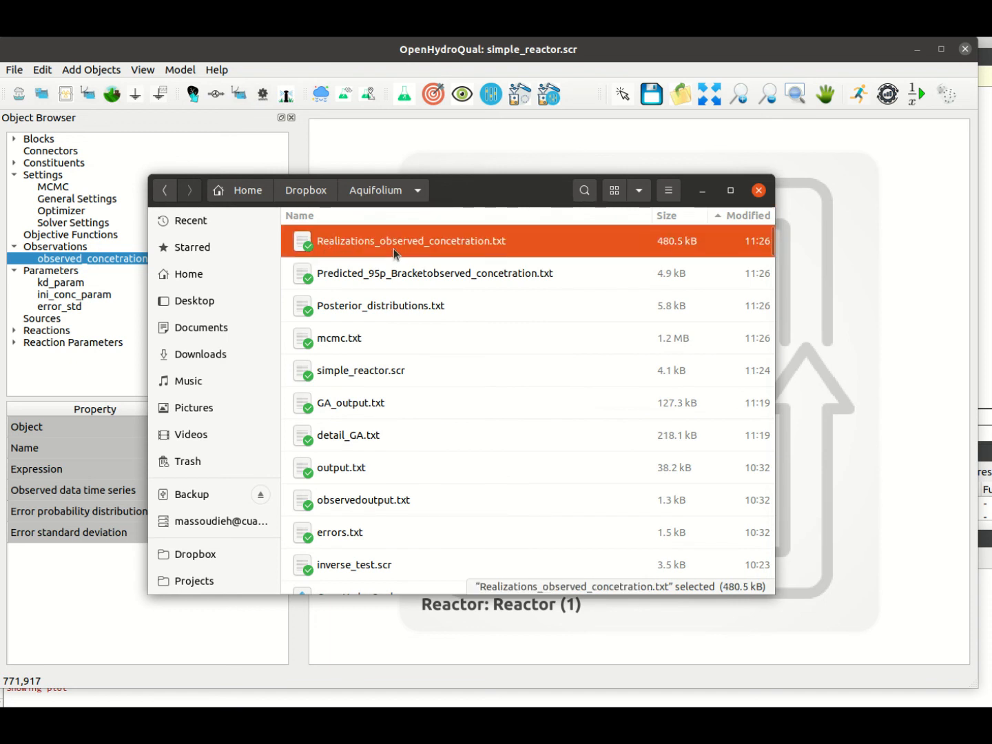
click(365, 277)
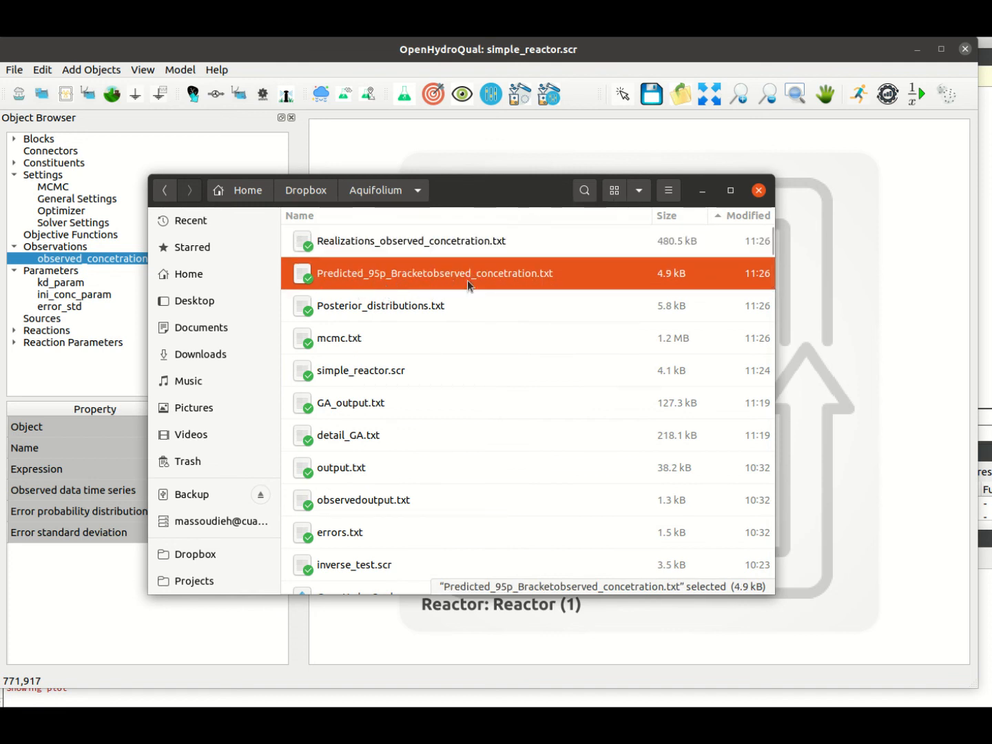
click(377, 306)
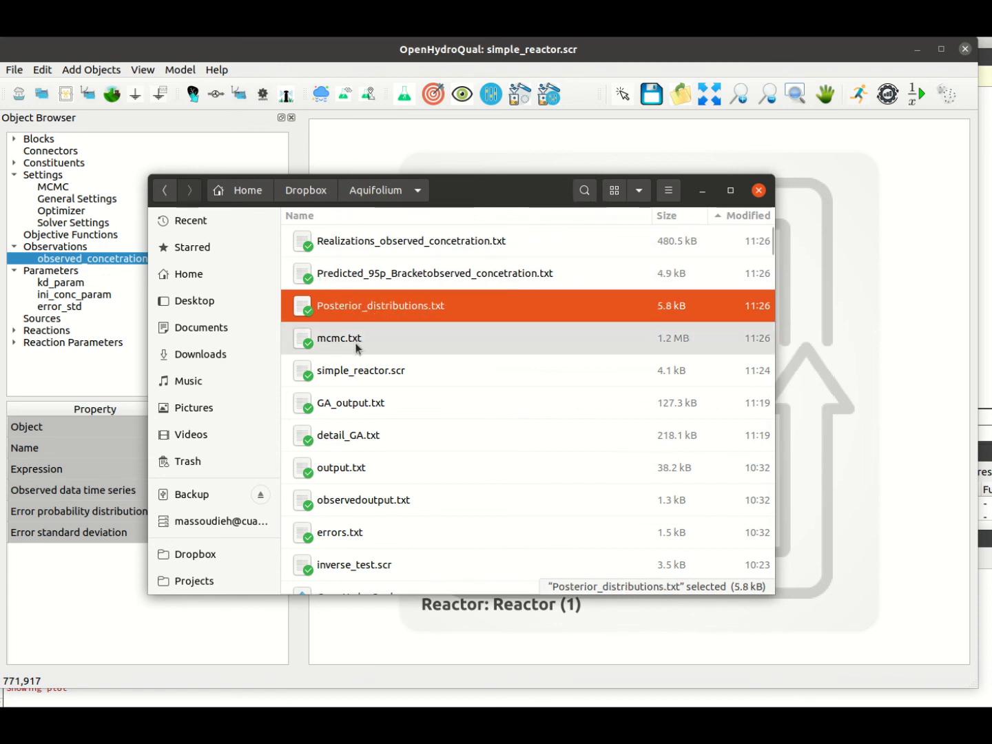
click(319, 343)
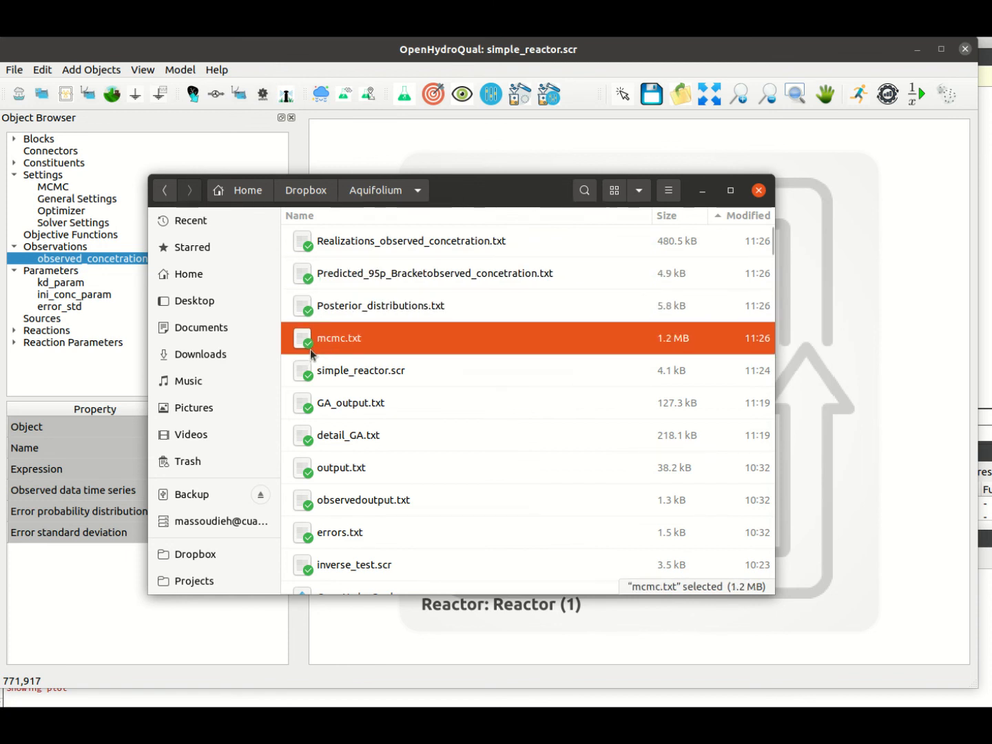